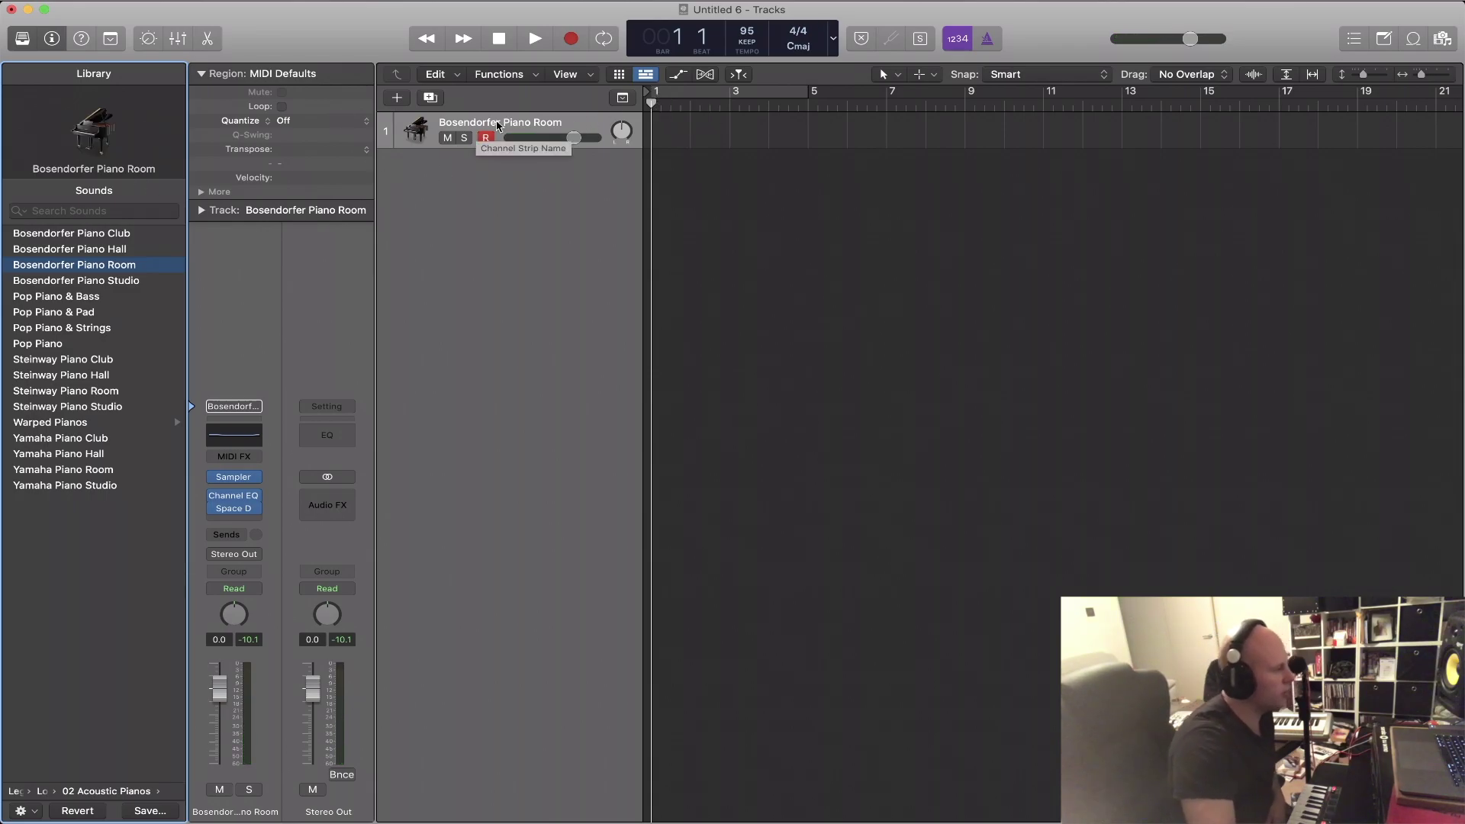
- Insert the Chord Trigger MIDI effect on the Bosendorfer Piano Room track and have it learn a five-note chord for the C2 key
left_click(255, 458)
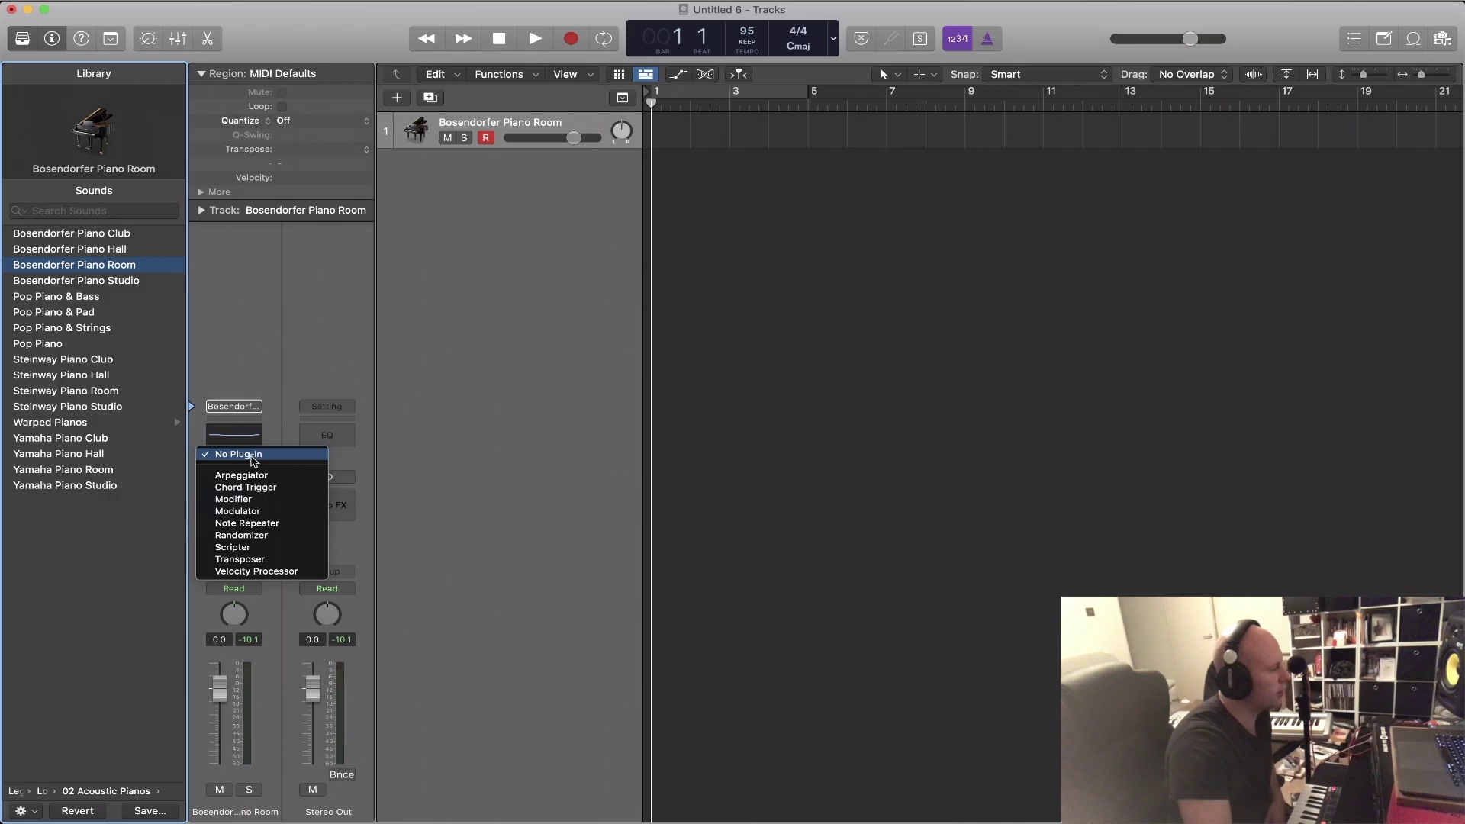
left_click(259, 489)
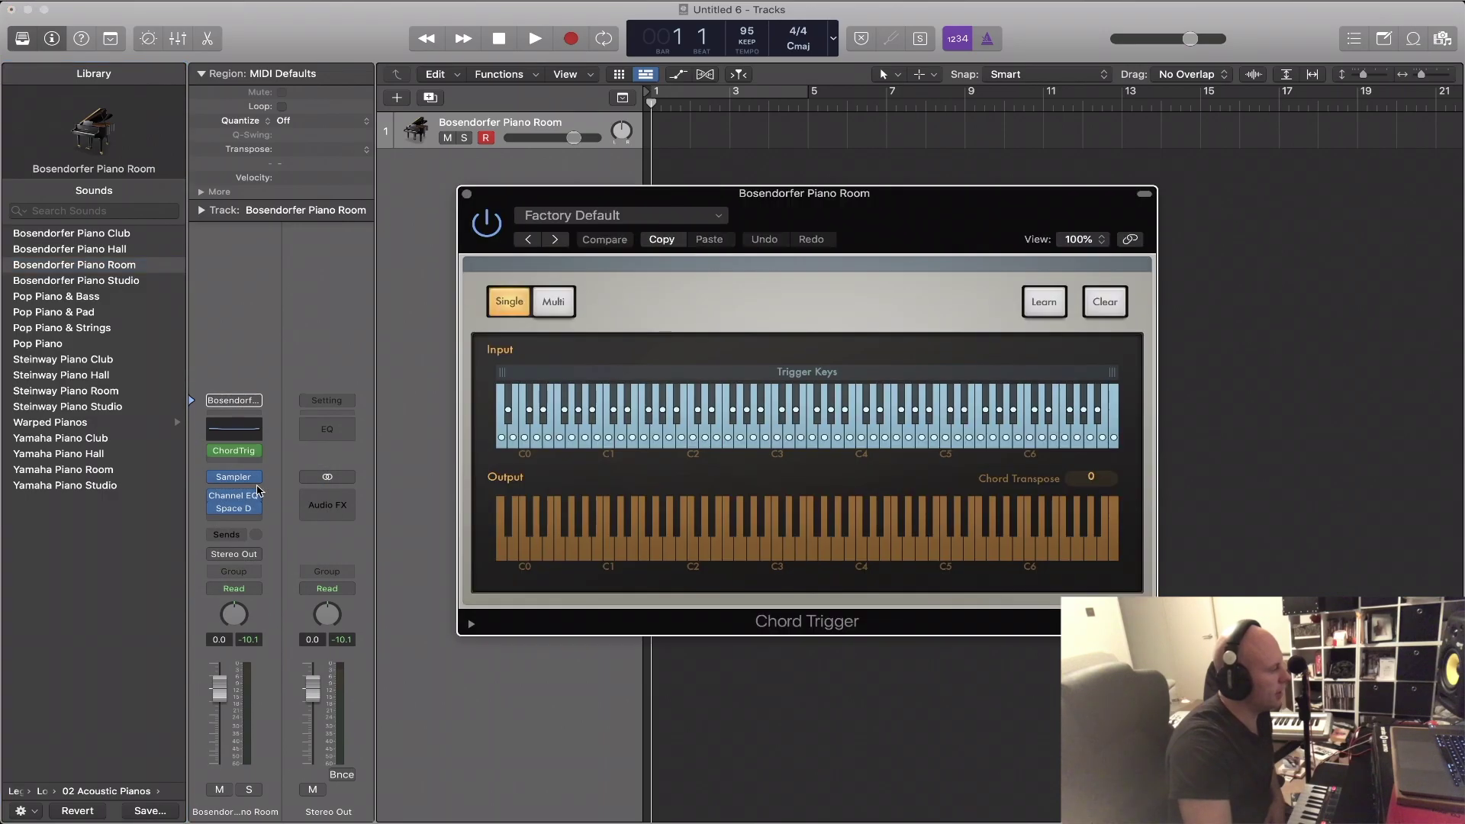
left_click(1043, 306)
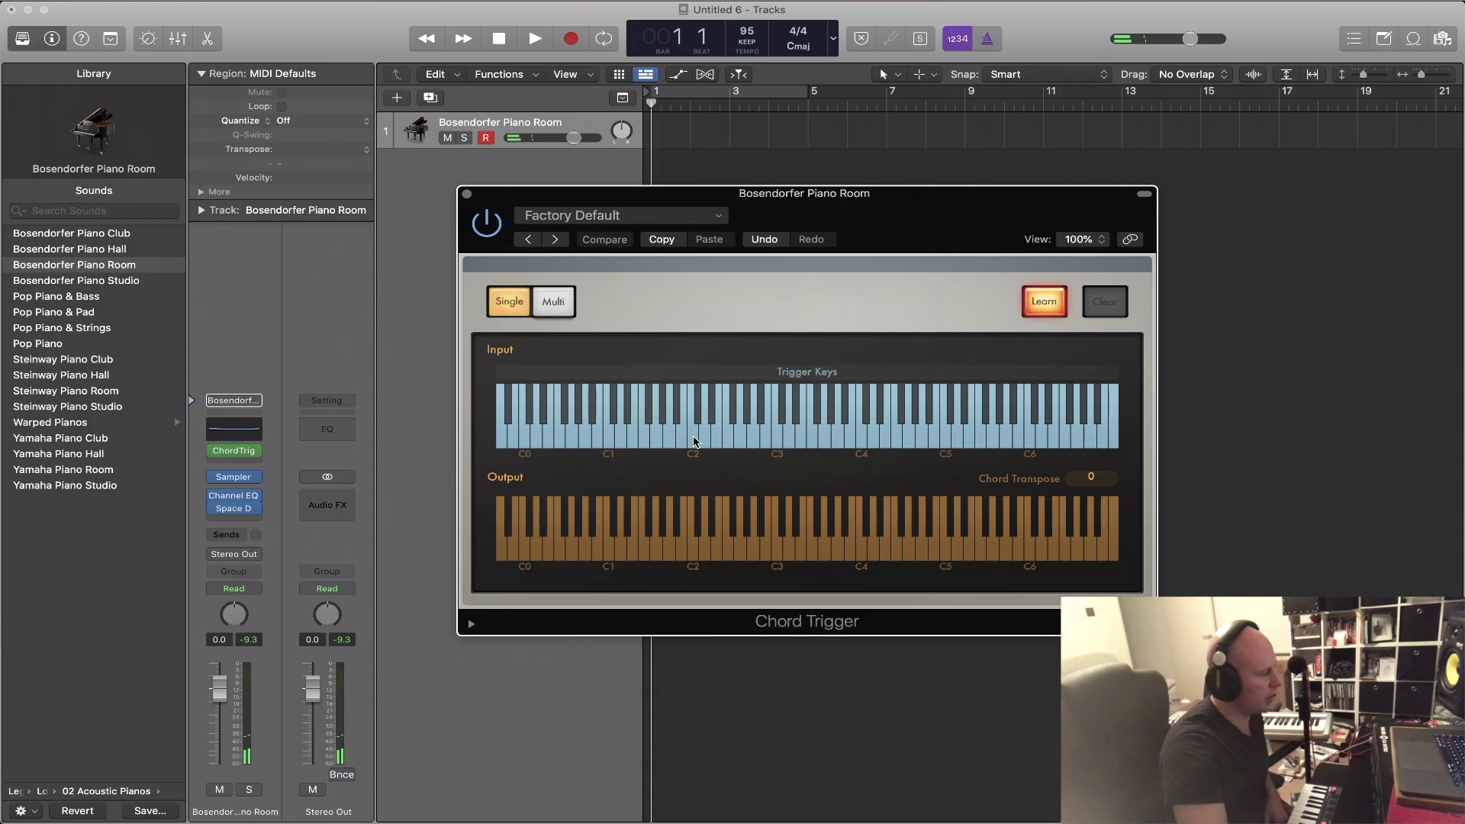
left_click(695, 441)
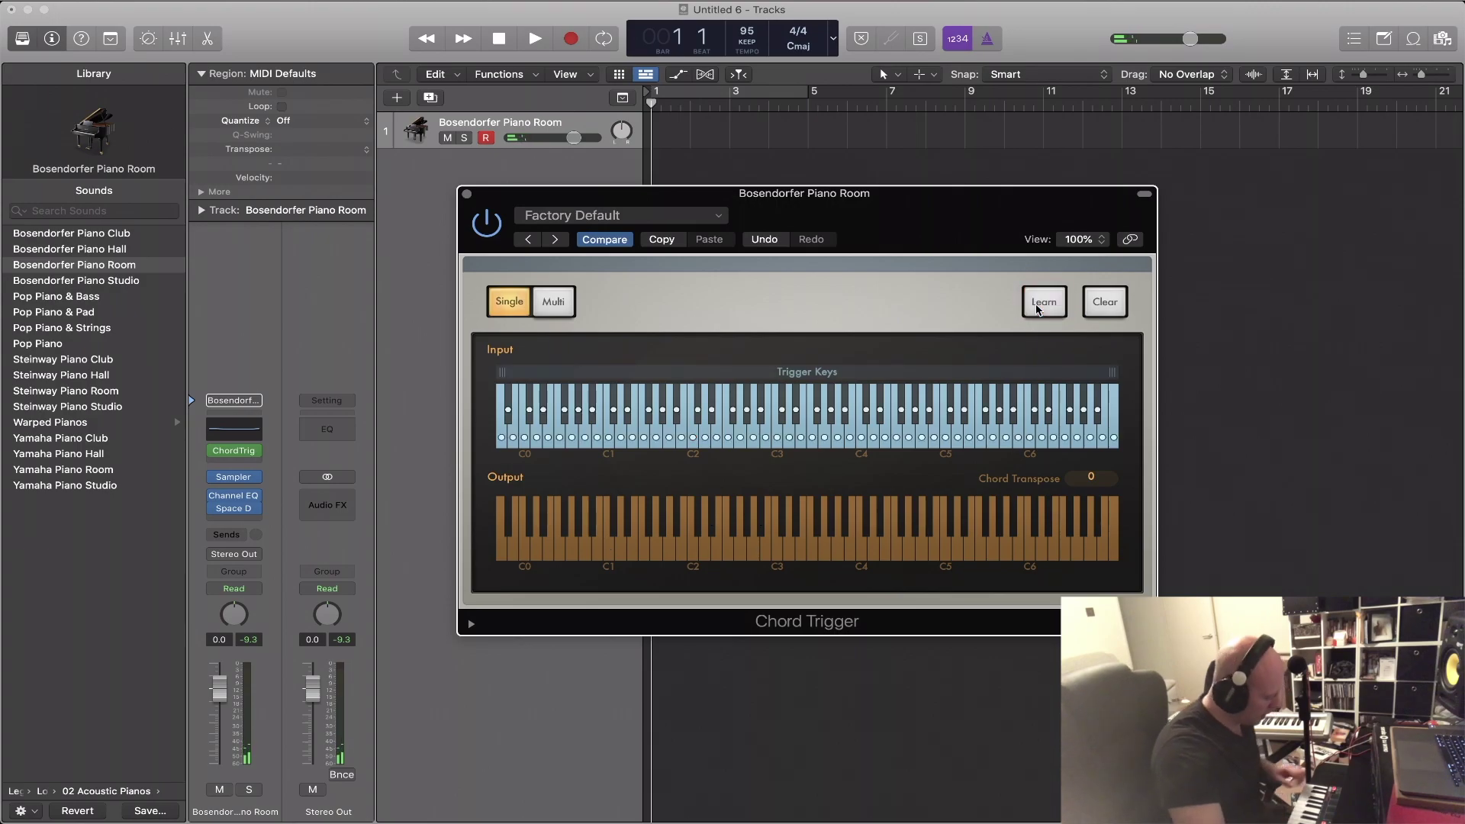
left_click(1038, 309)
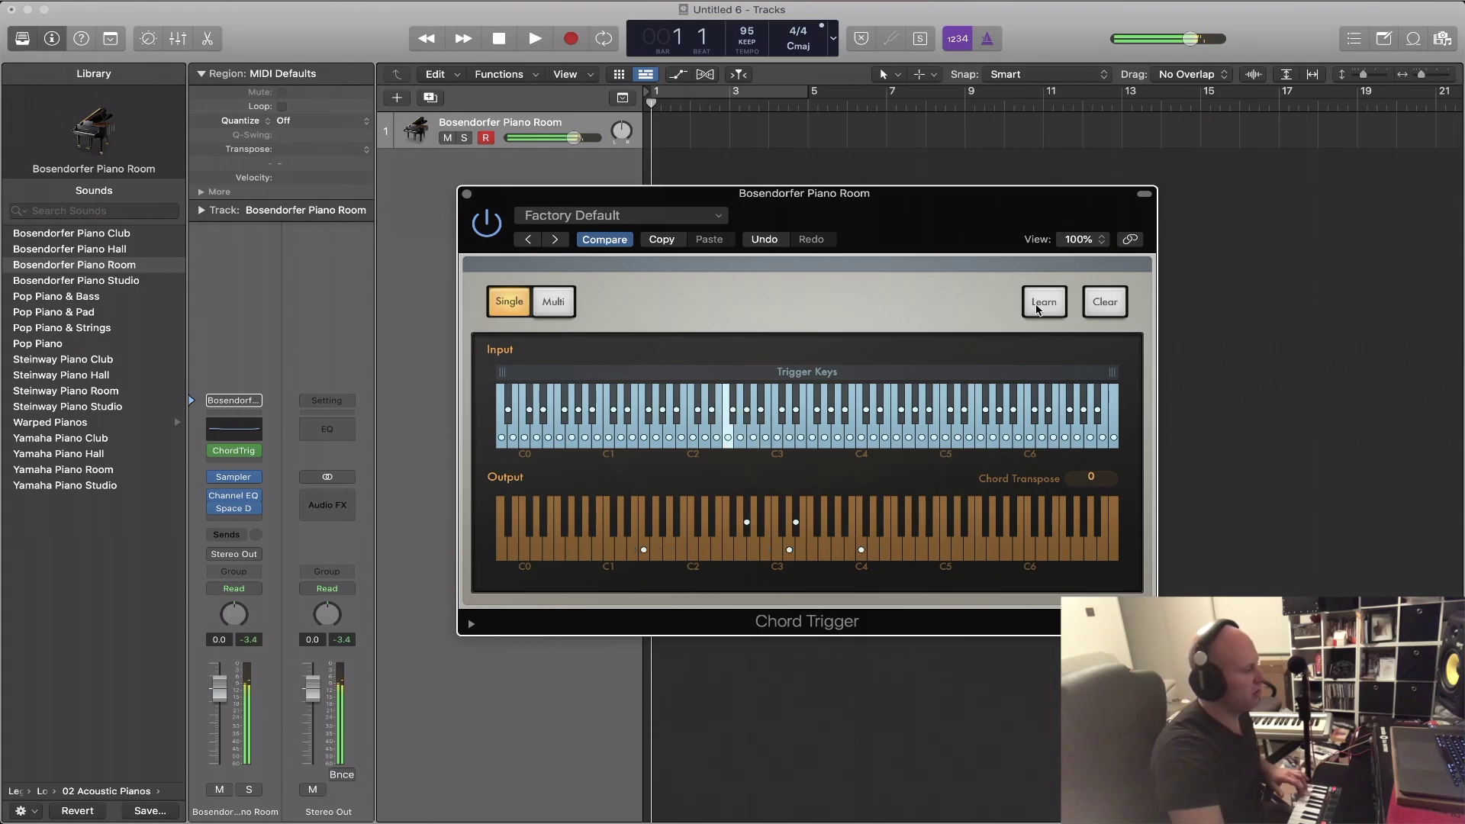
left_click(1038, 303)
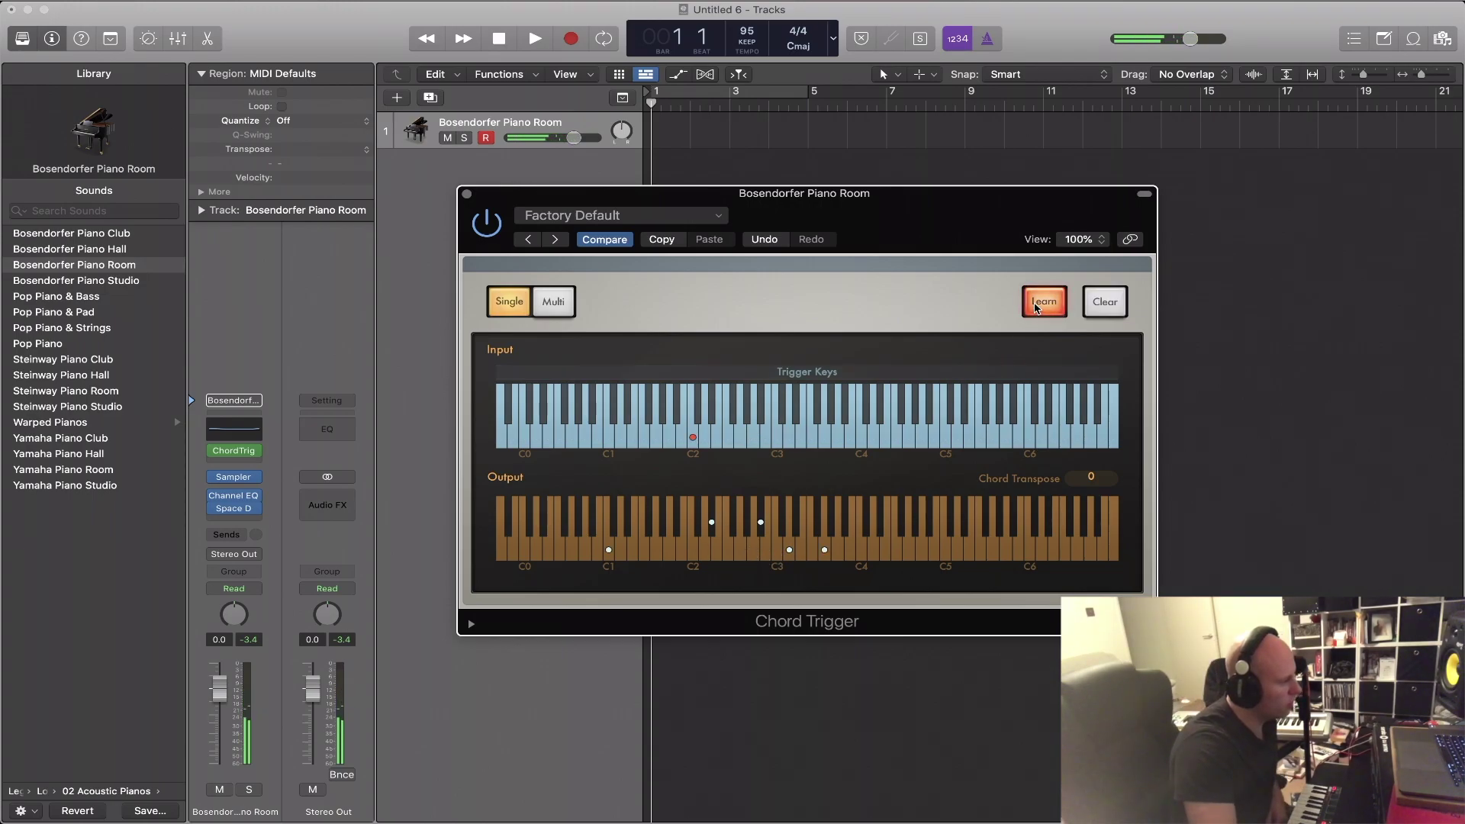
left_click(1036, 303)
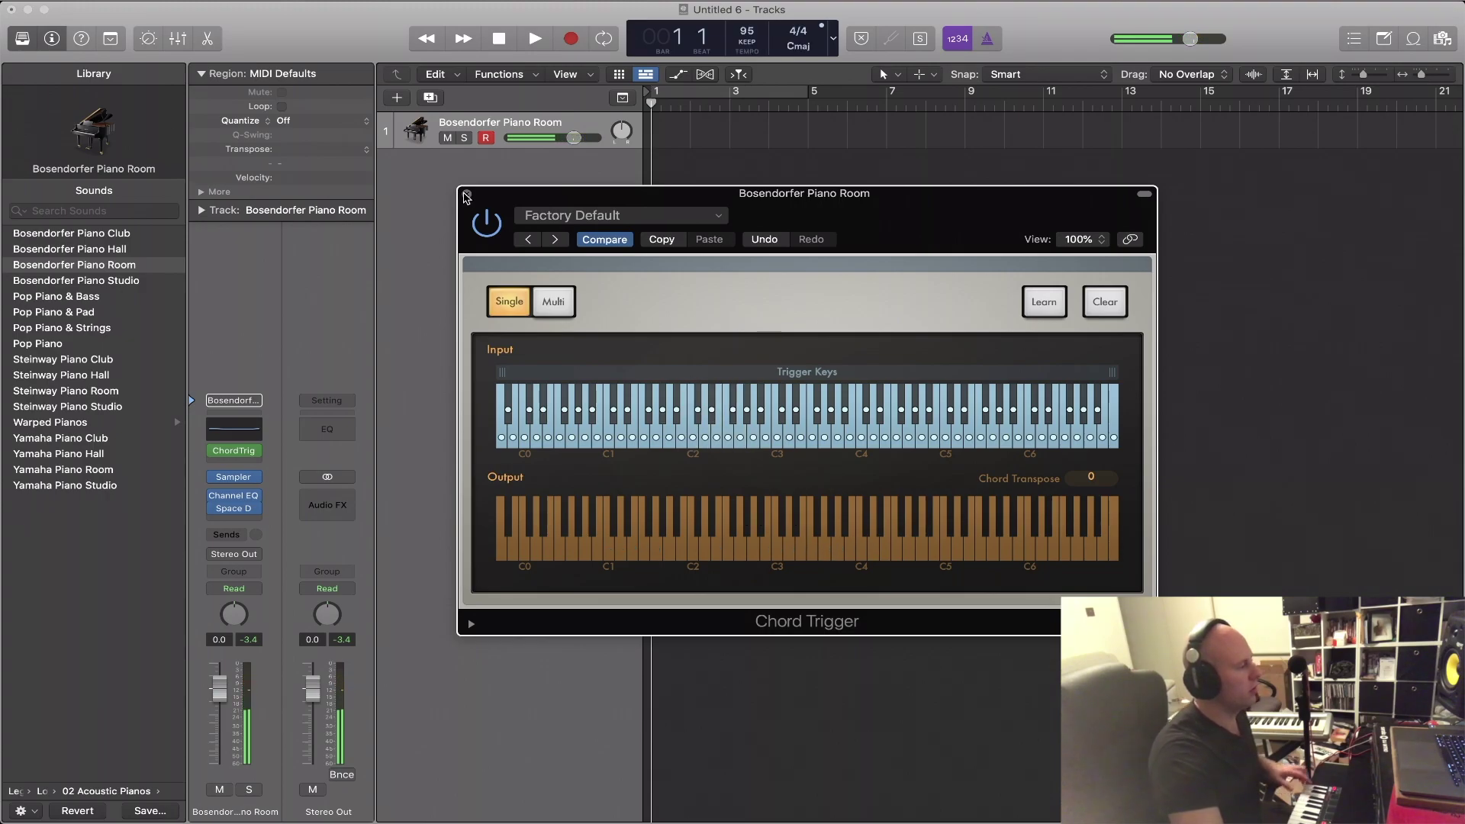
left_click(467, 195)
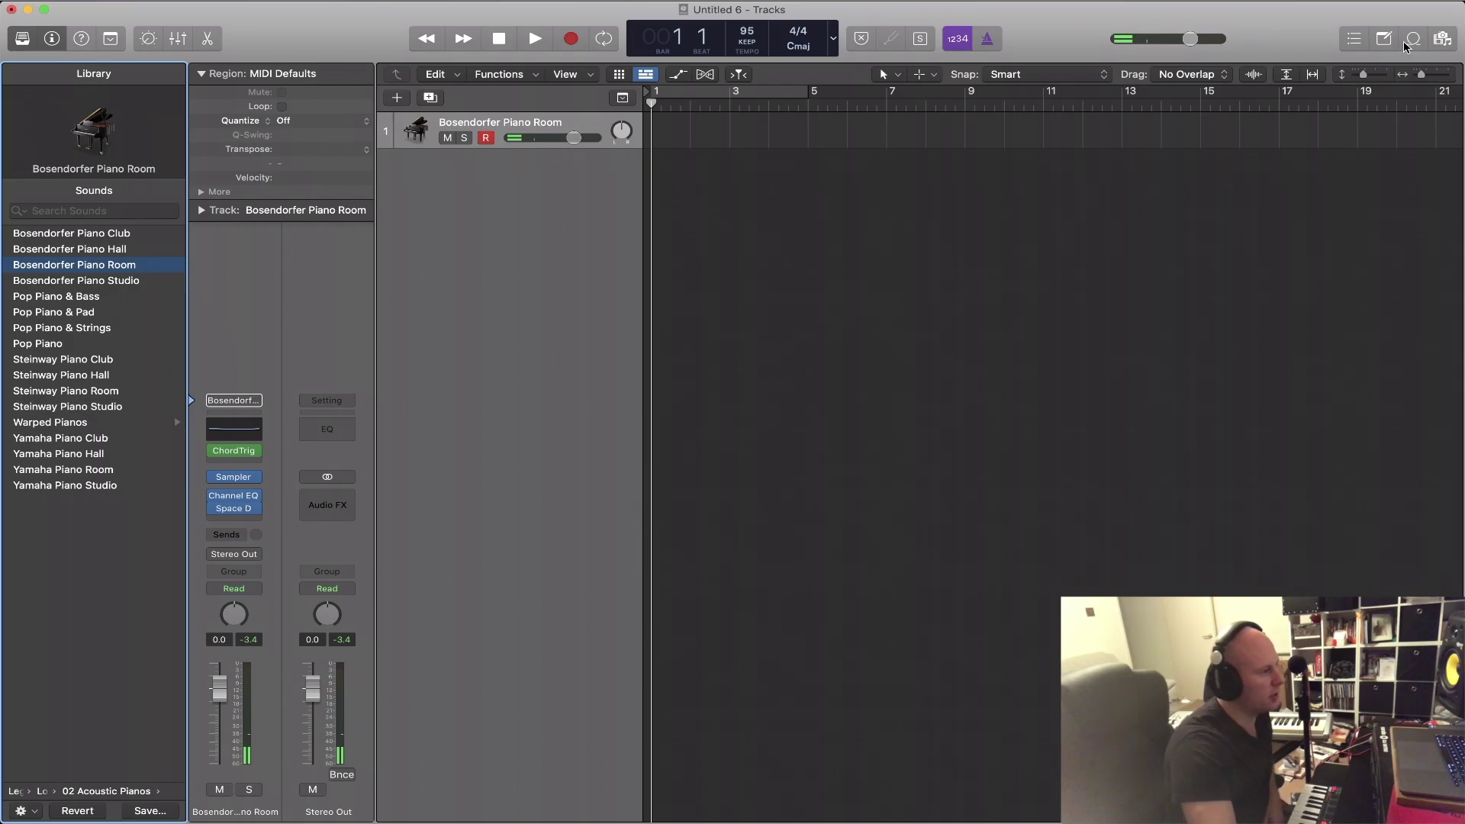
- Record a four-bar drum pattern on the Drums track with its volume at 0.7 dB, cycling from bar 1 to 5, and quantize its notes
left_click(1438, 40)
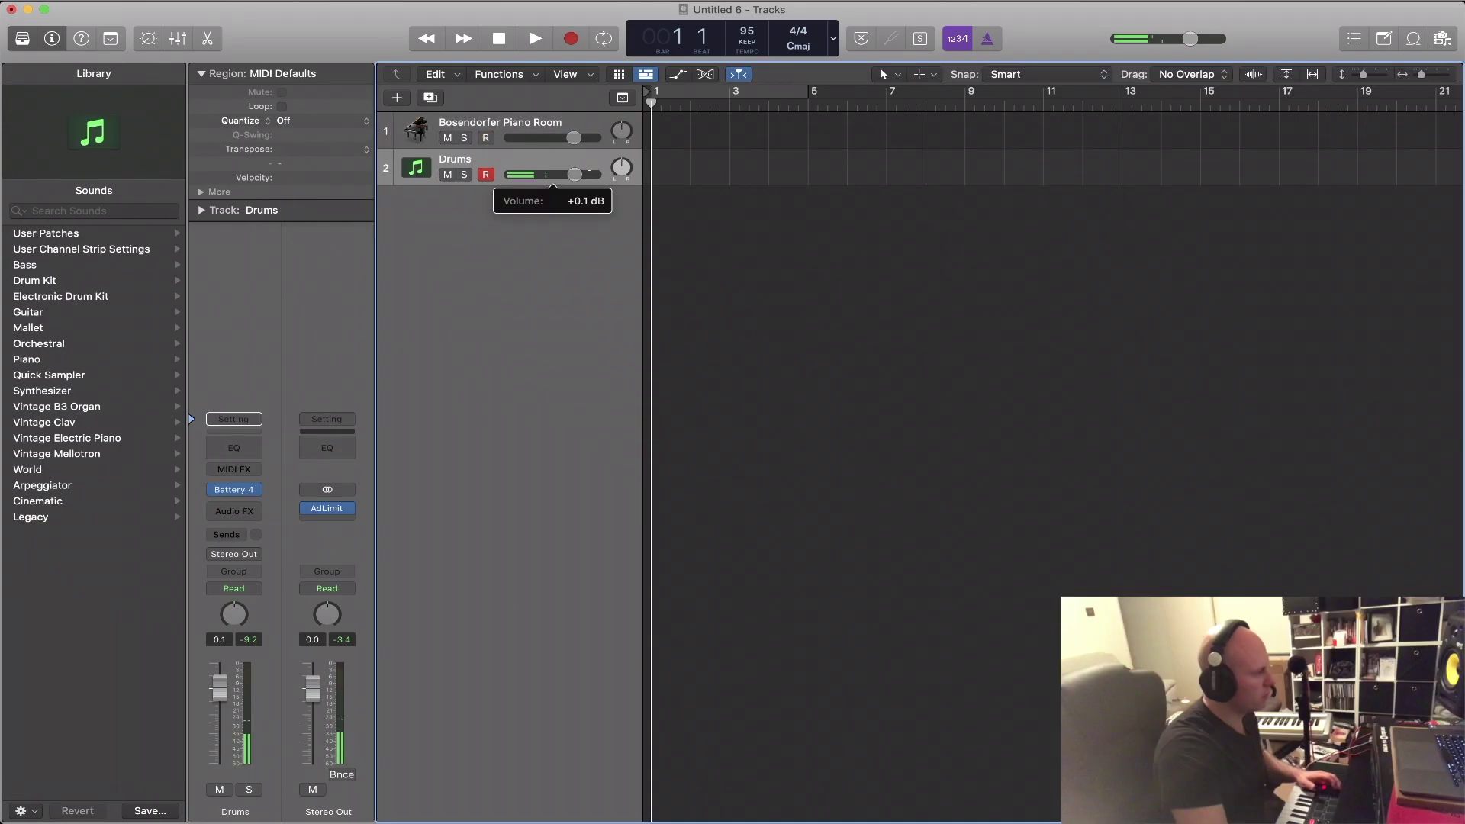
left_click_drag(574, 174, 578, 174)
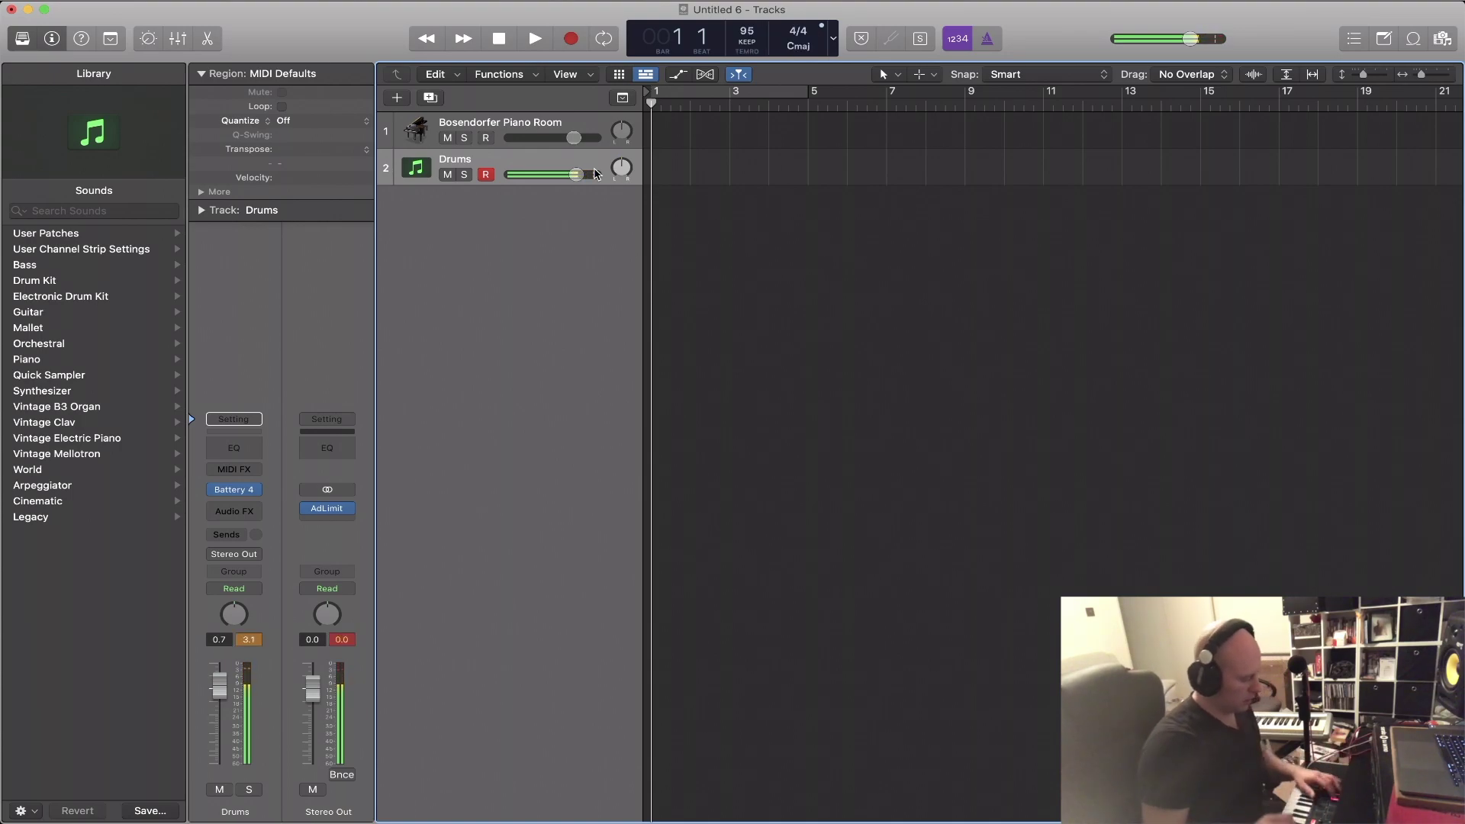
key("c")
key("r")
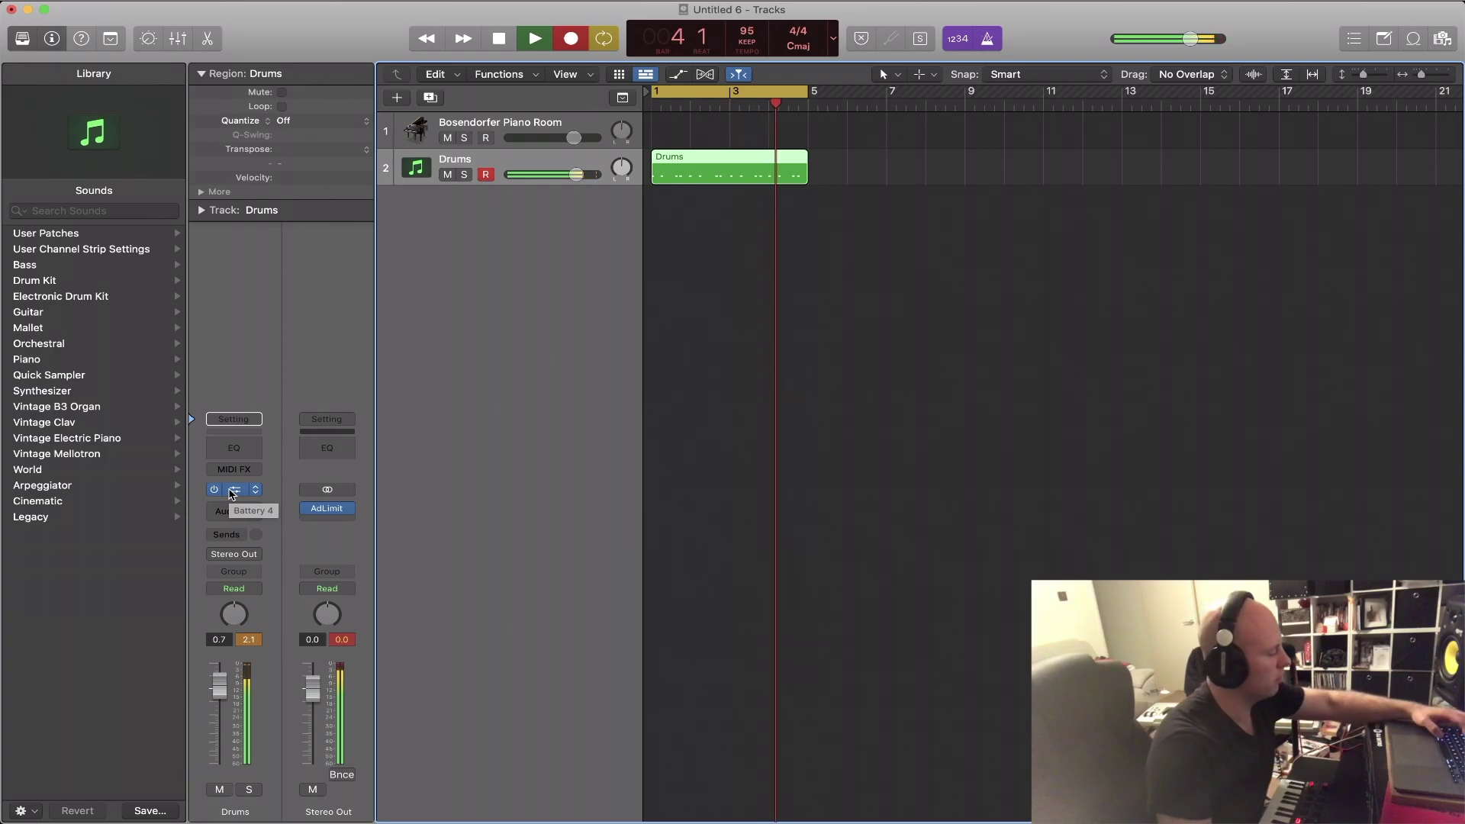
key("super+4")
left_click(221, 256)
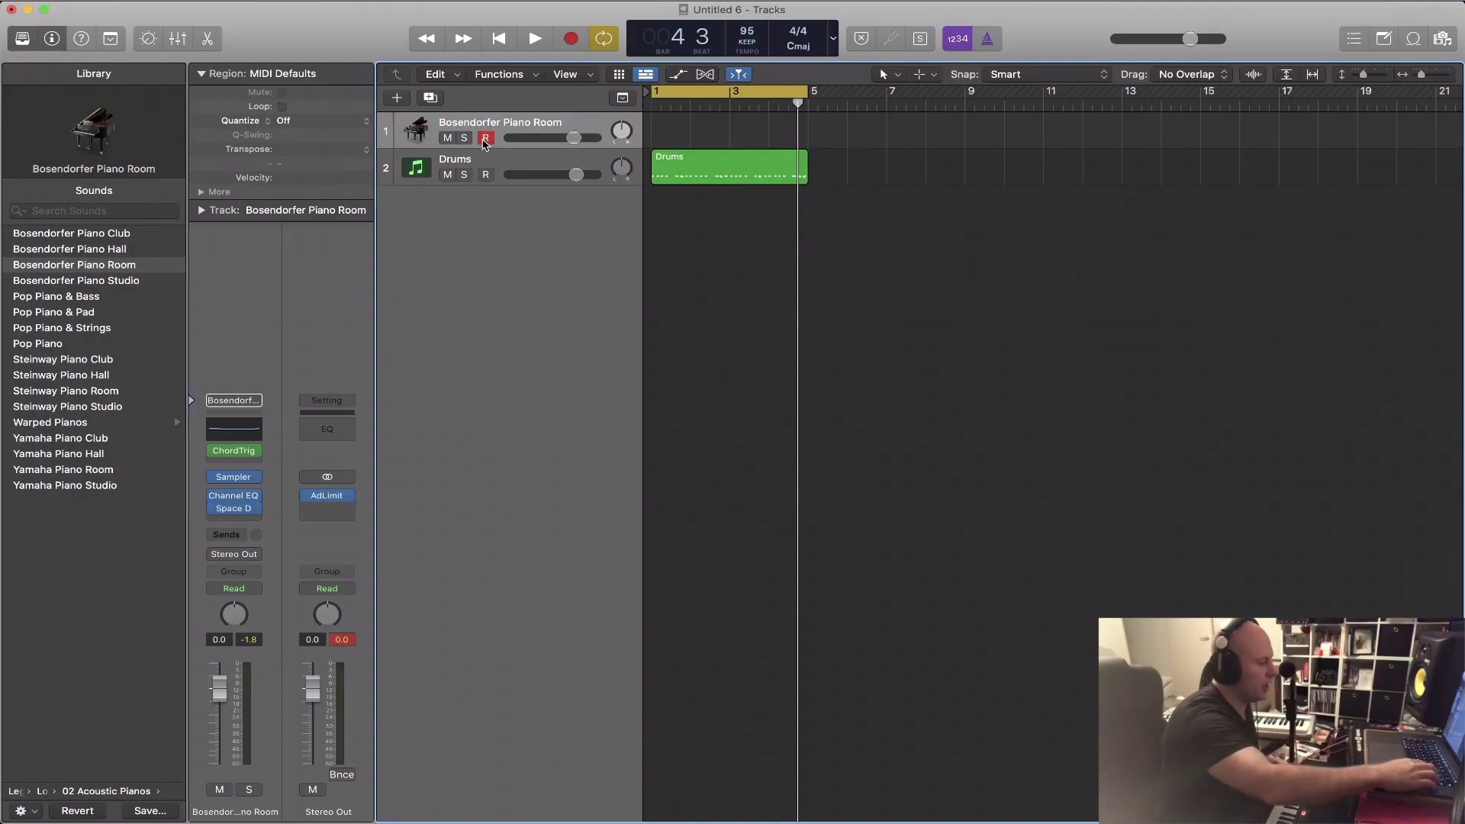
- Record the Bosendorfer Piano Room part over the drums in two four-bar regions covering bars 1 to 8
key("comma")
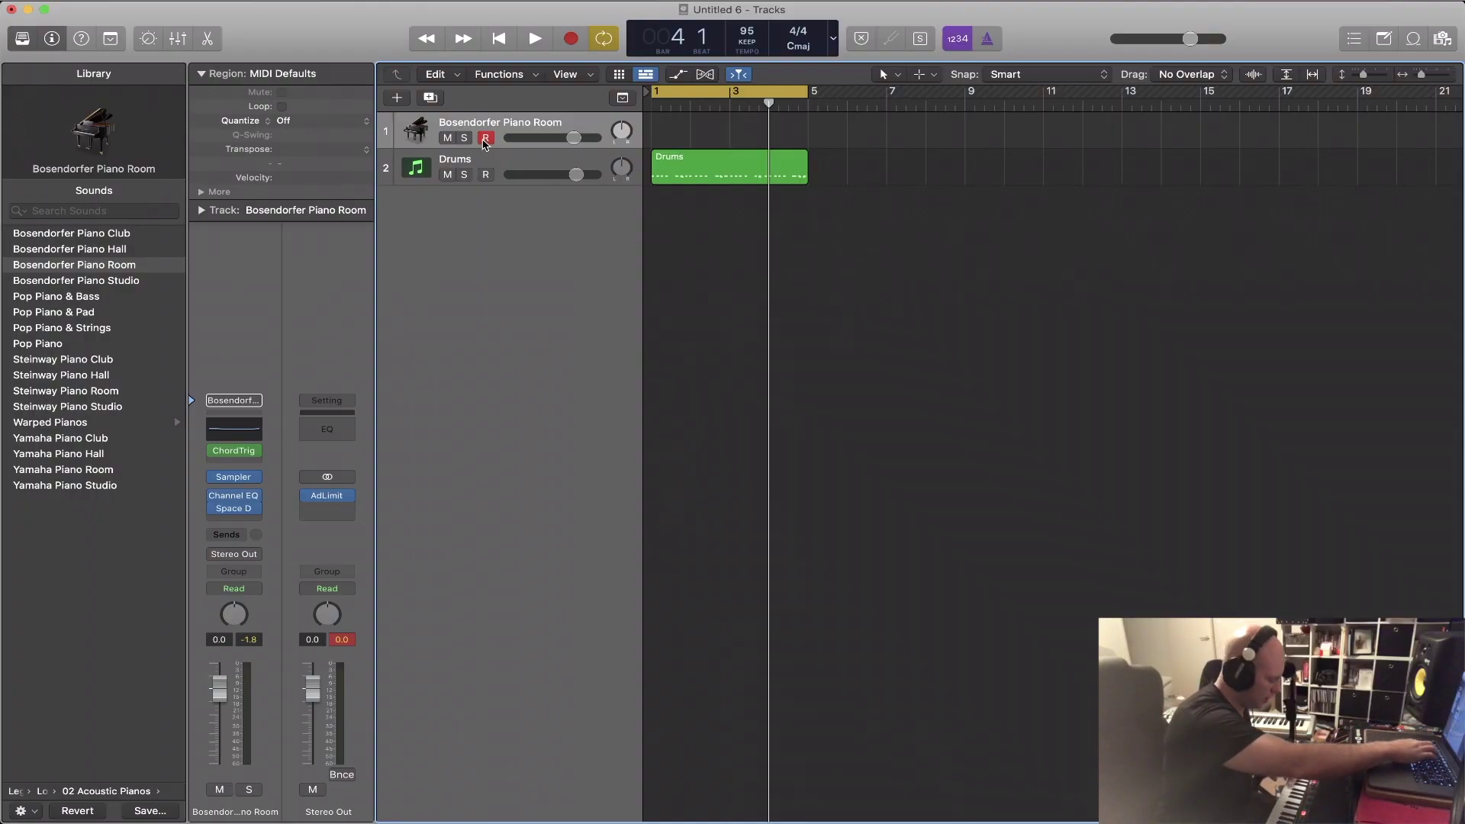
key("r")
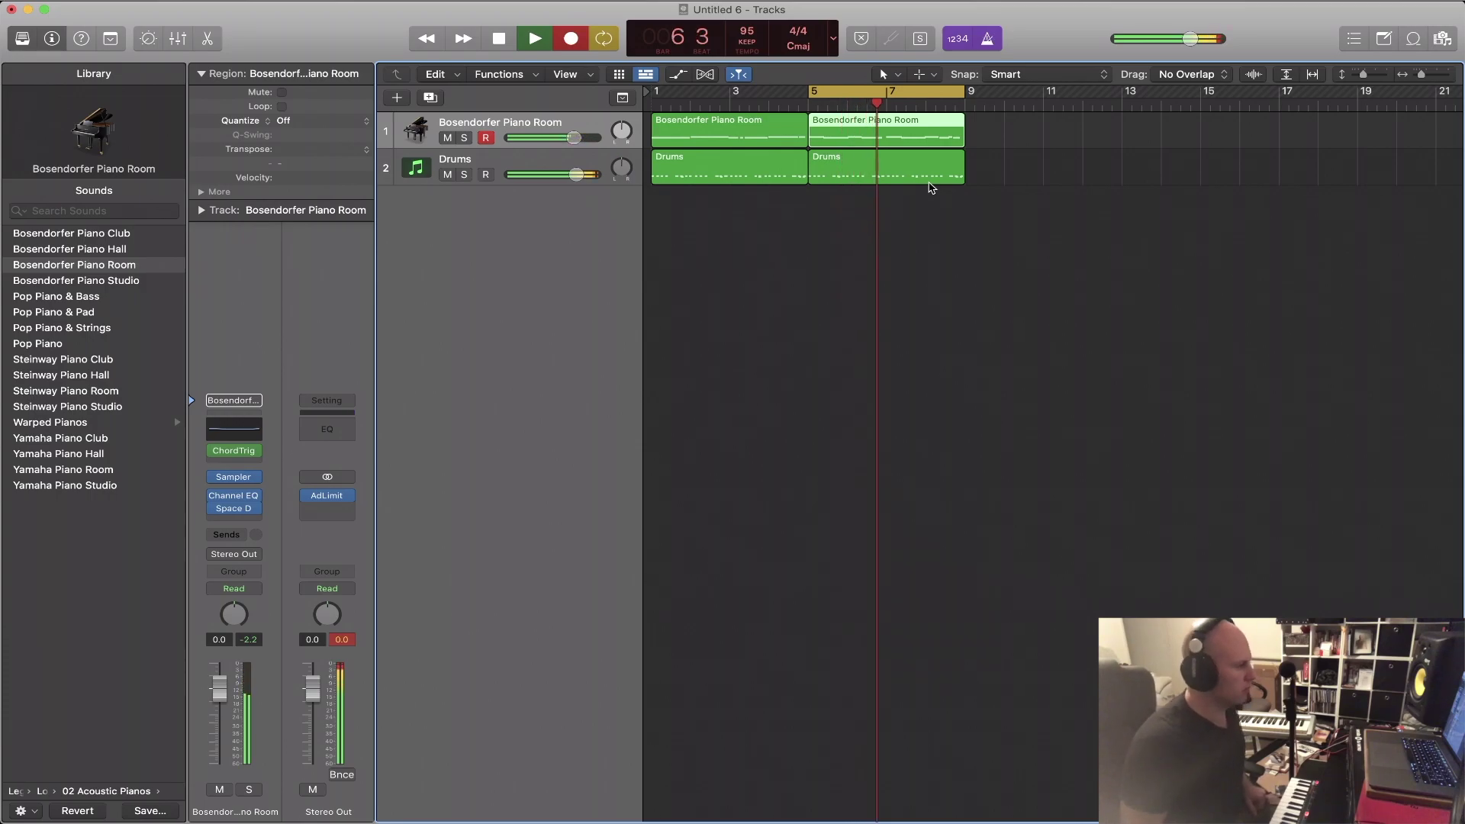
key("space")
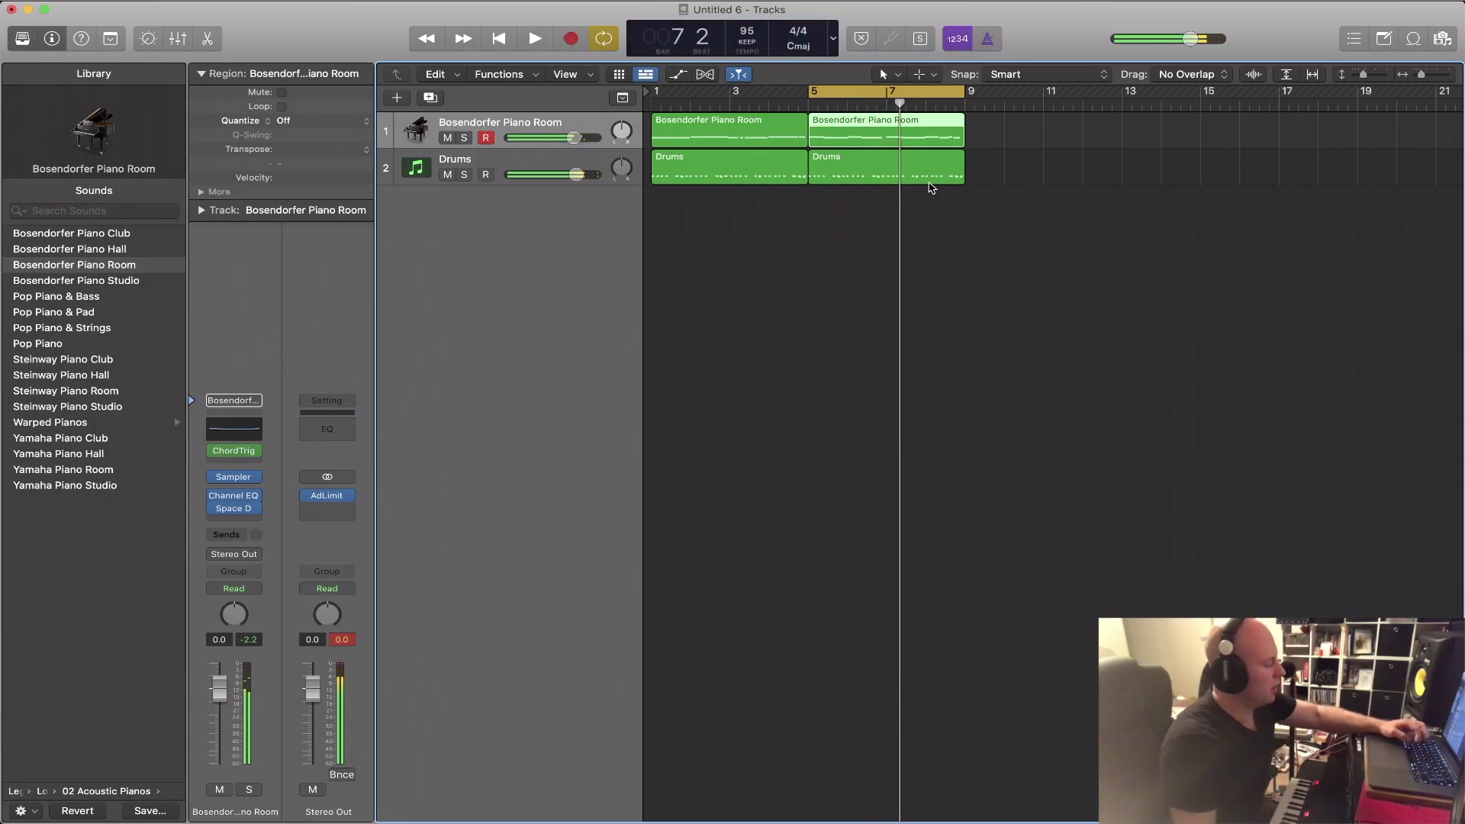
- Tighten the trigger notes of the piano part in the Piano Roll by ending the note before bar 6 and the one after 4 3 slightly earlier
key("super+4")
mouse_move(409, 320)
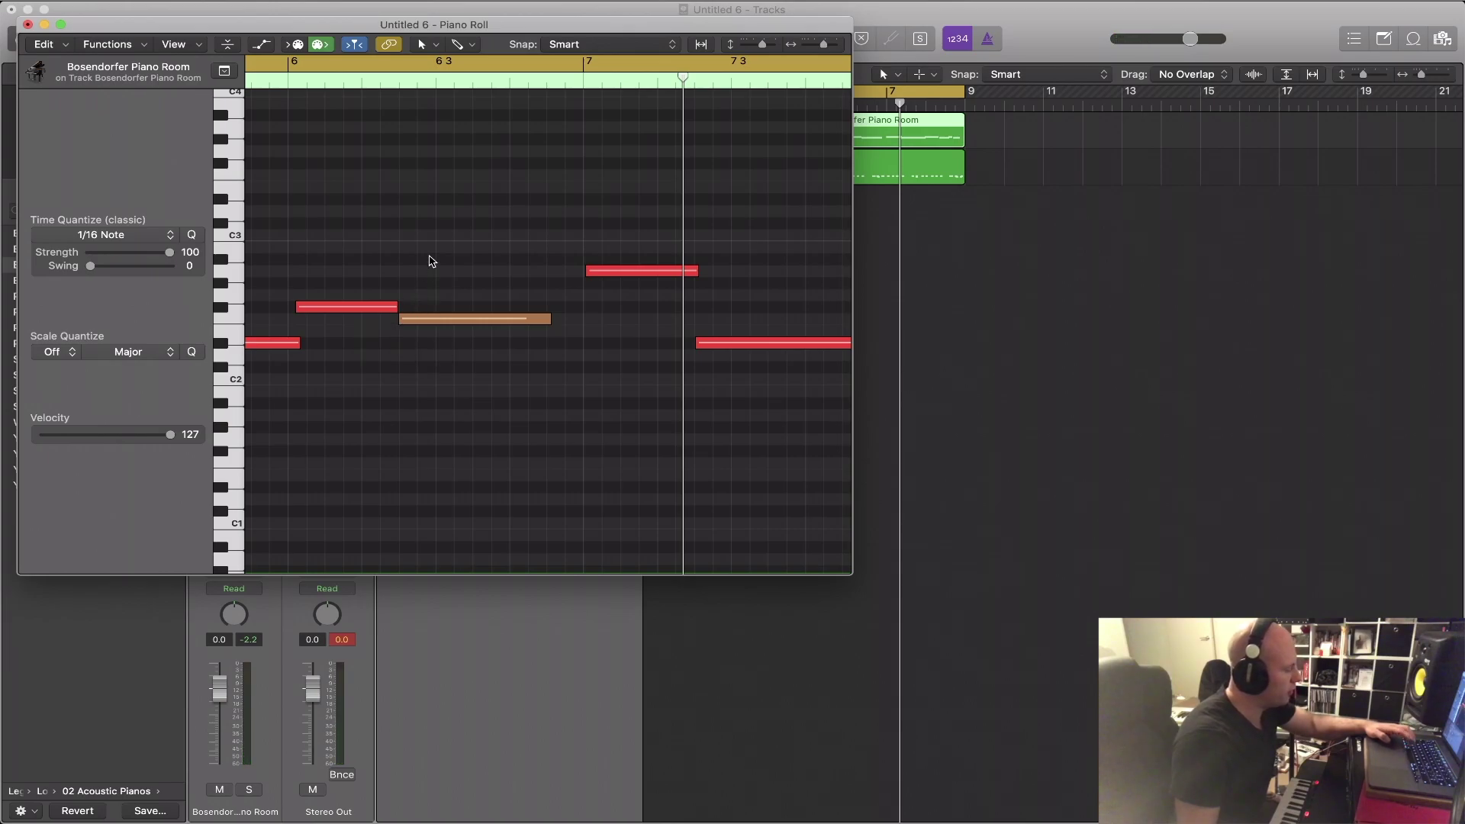
key("space")
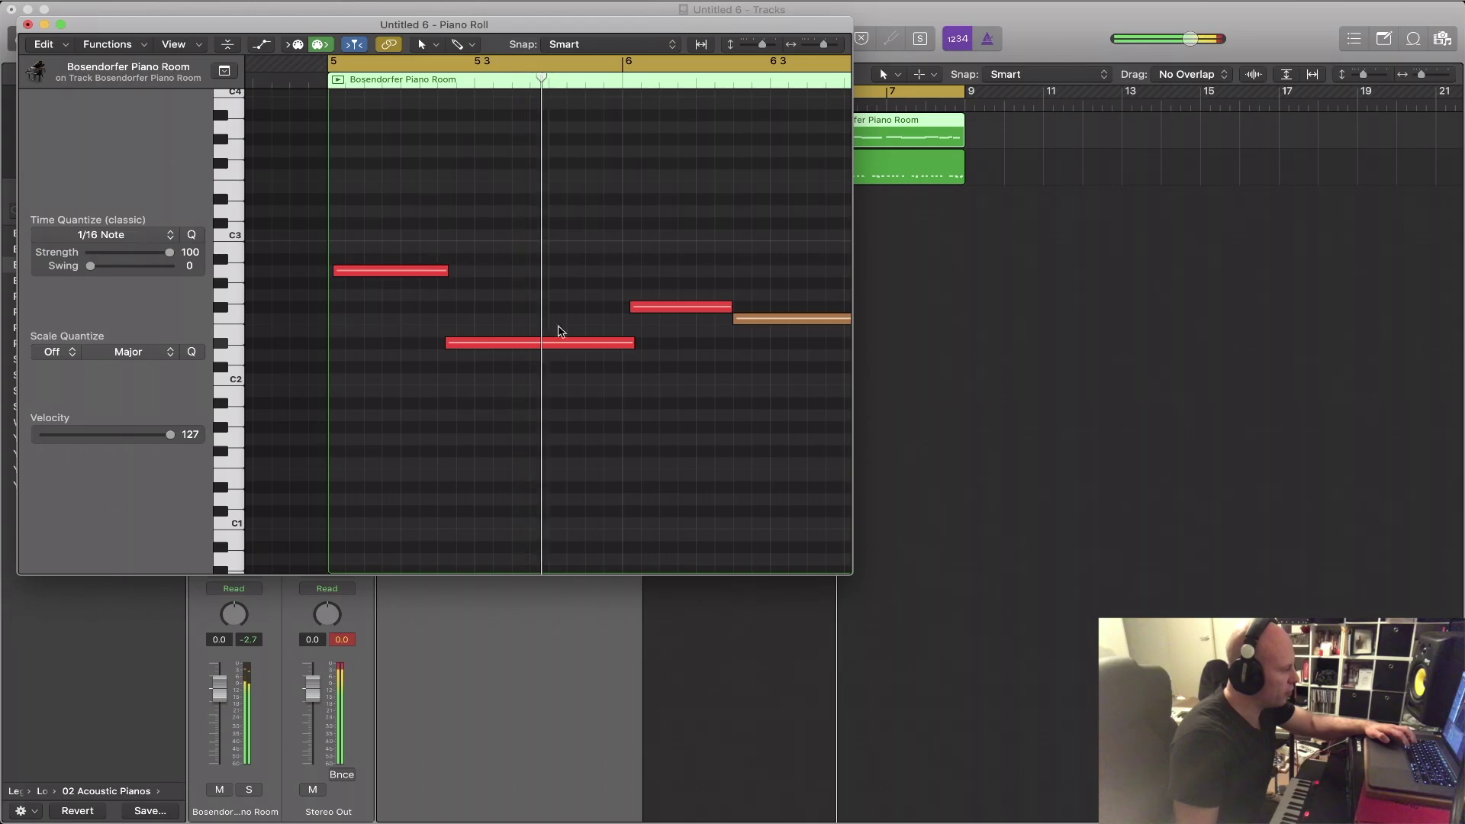
left_click_drag(632, 344, 621, 343)
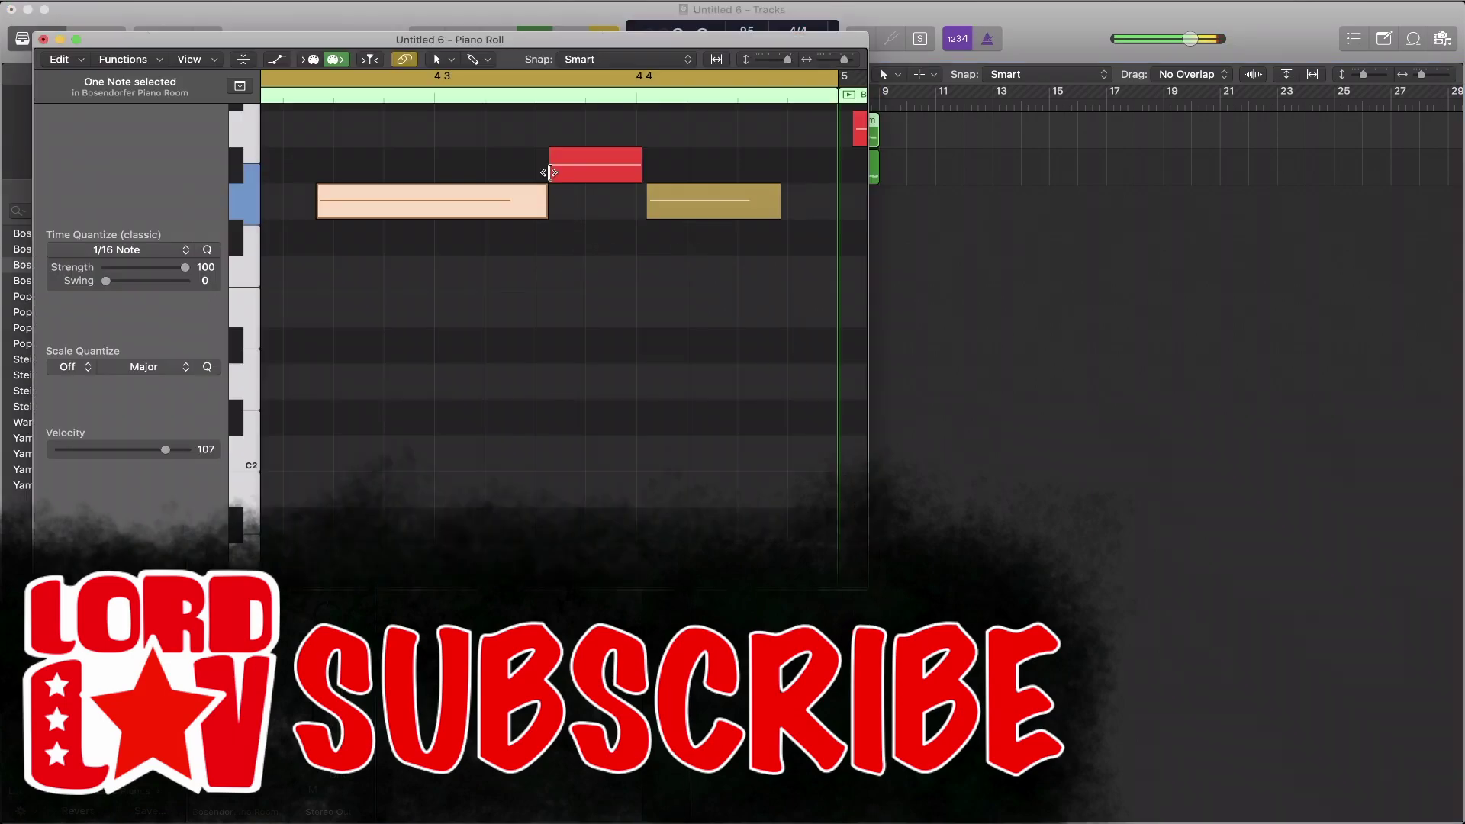
mouse_move(549, 177)
left_mouse_down()
mouse_move(537, 171)
mouse_move(534, 195)
left_mouse_up()
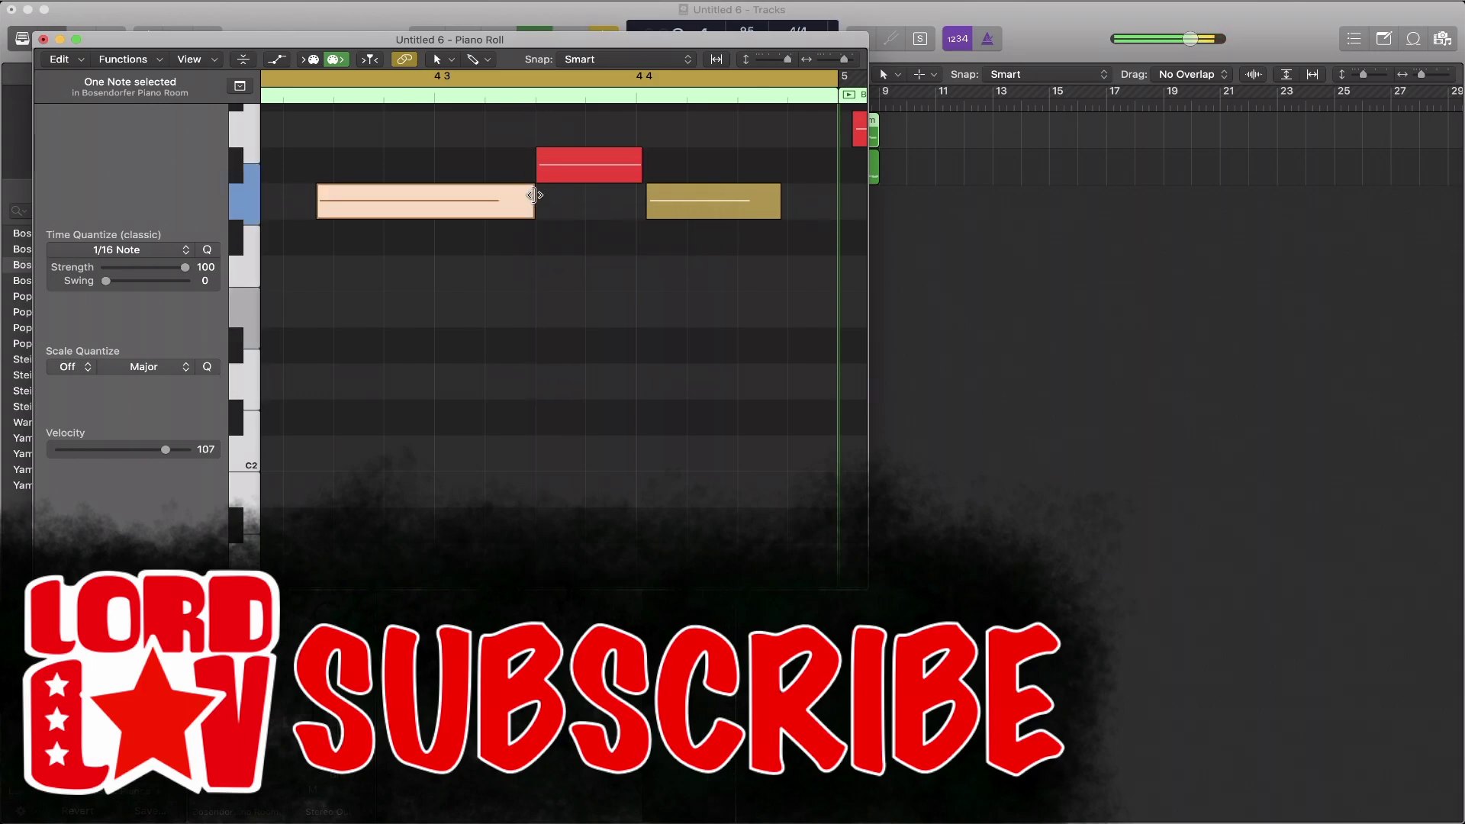
key("space")
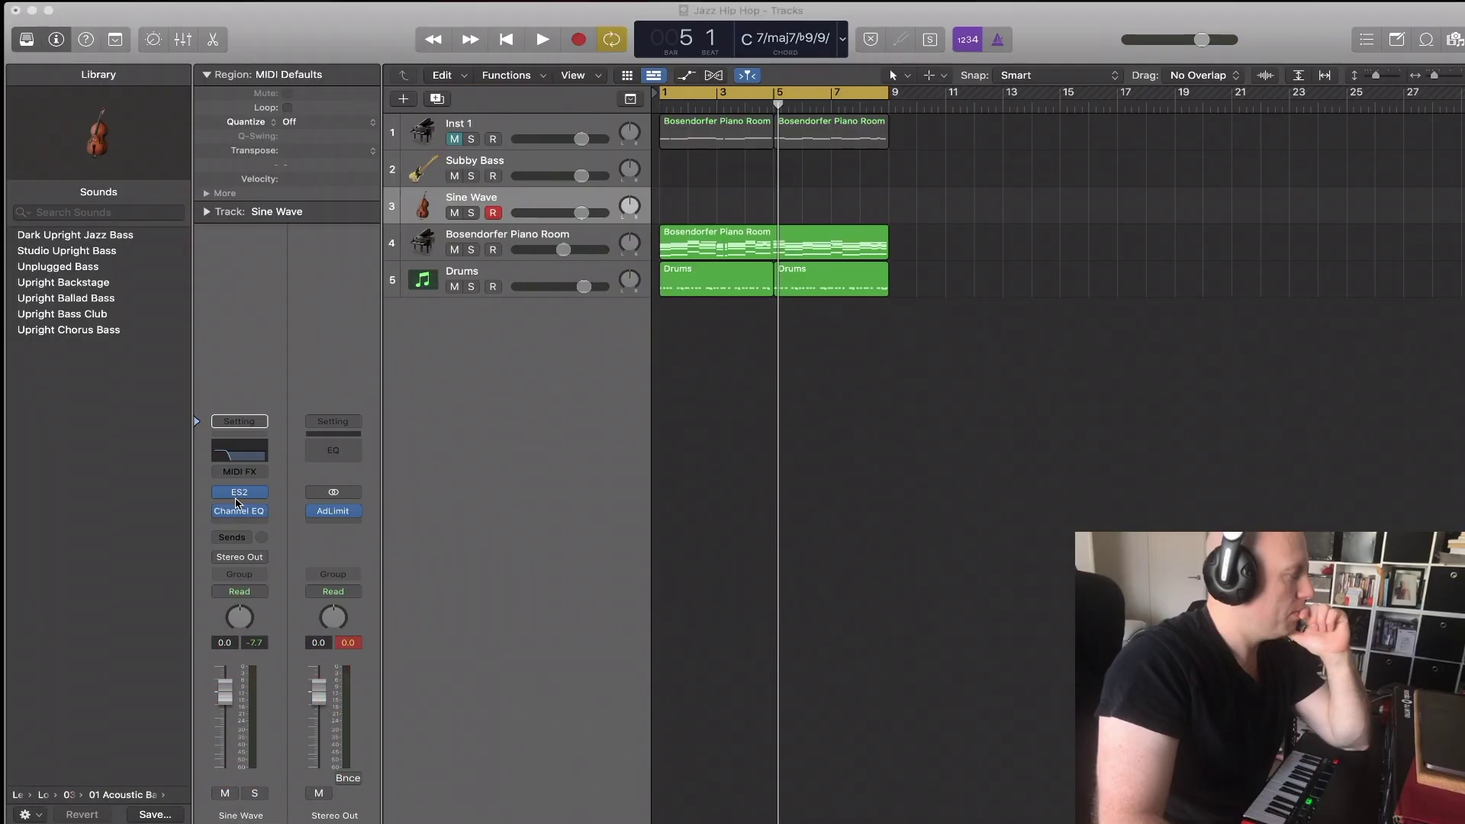
- Examine the ES2 synthesizer settings of the Sine Wave track and listen to the loop
left_click(240, 493)
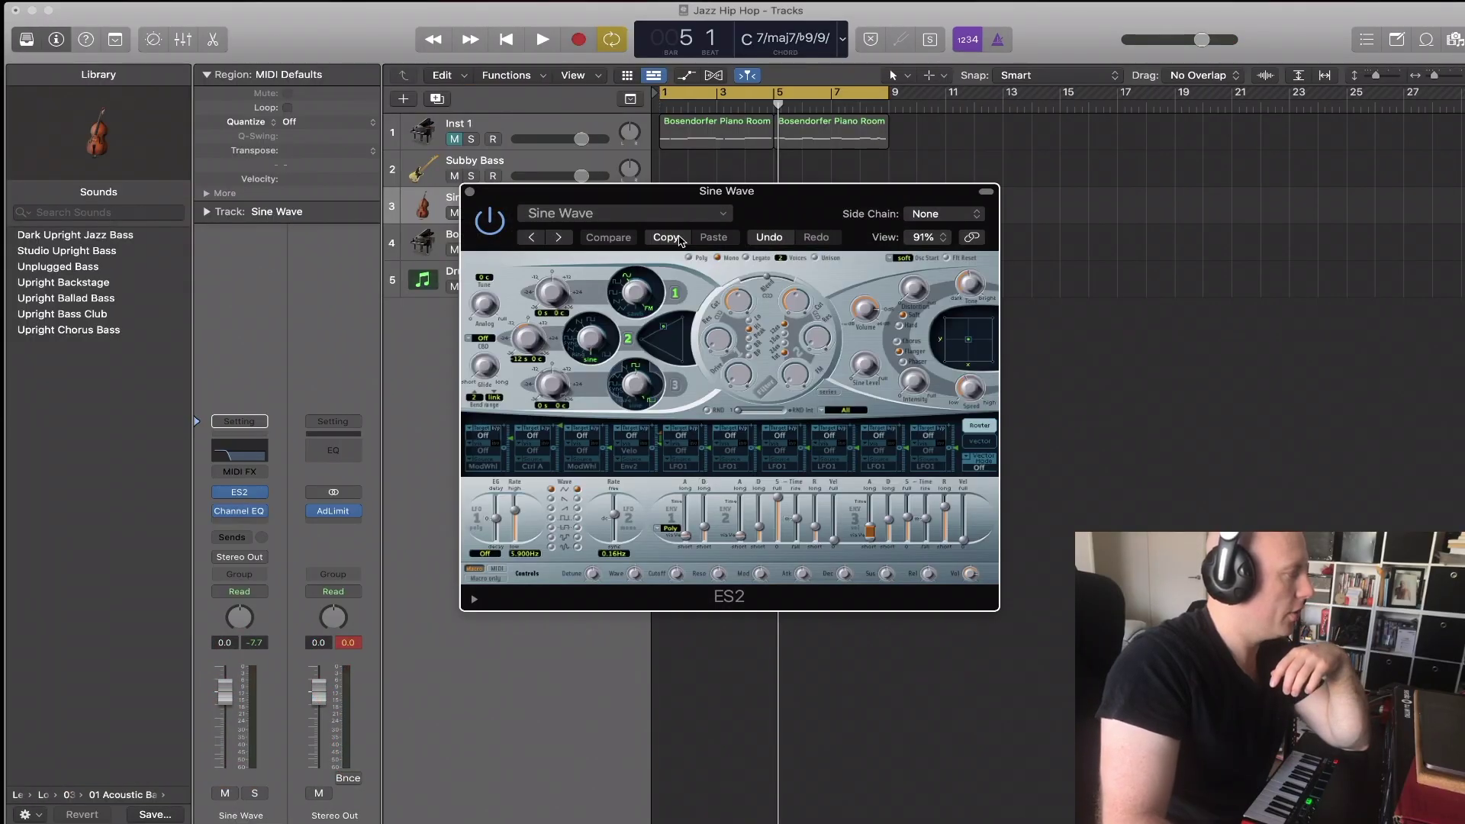
key("space")
key("super+w")
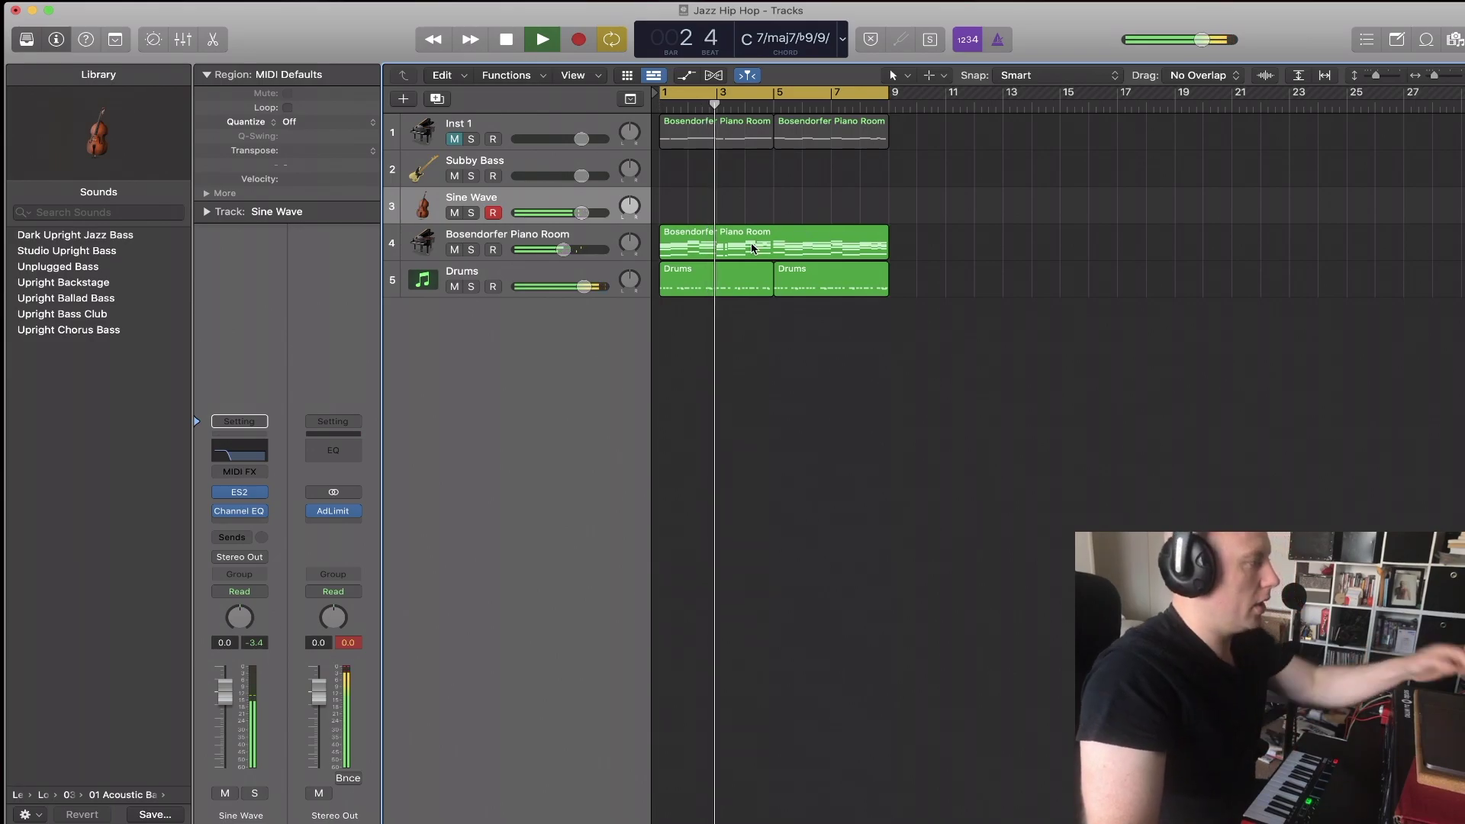
- Copy the Bosendorfer Piano Room region from track 4 onto the Sine Wave track at bar 1 and play it back
key("space")
left_click_drag(753, 248, 747, 206)
key("alt")
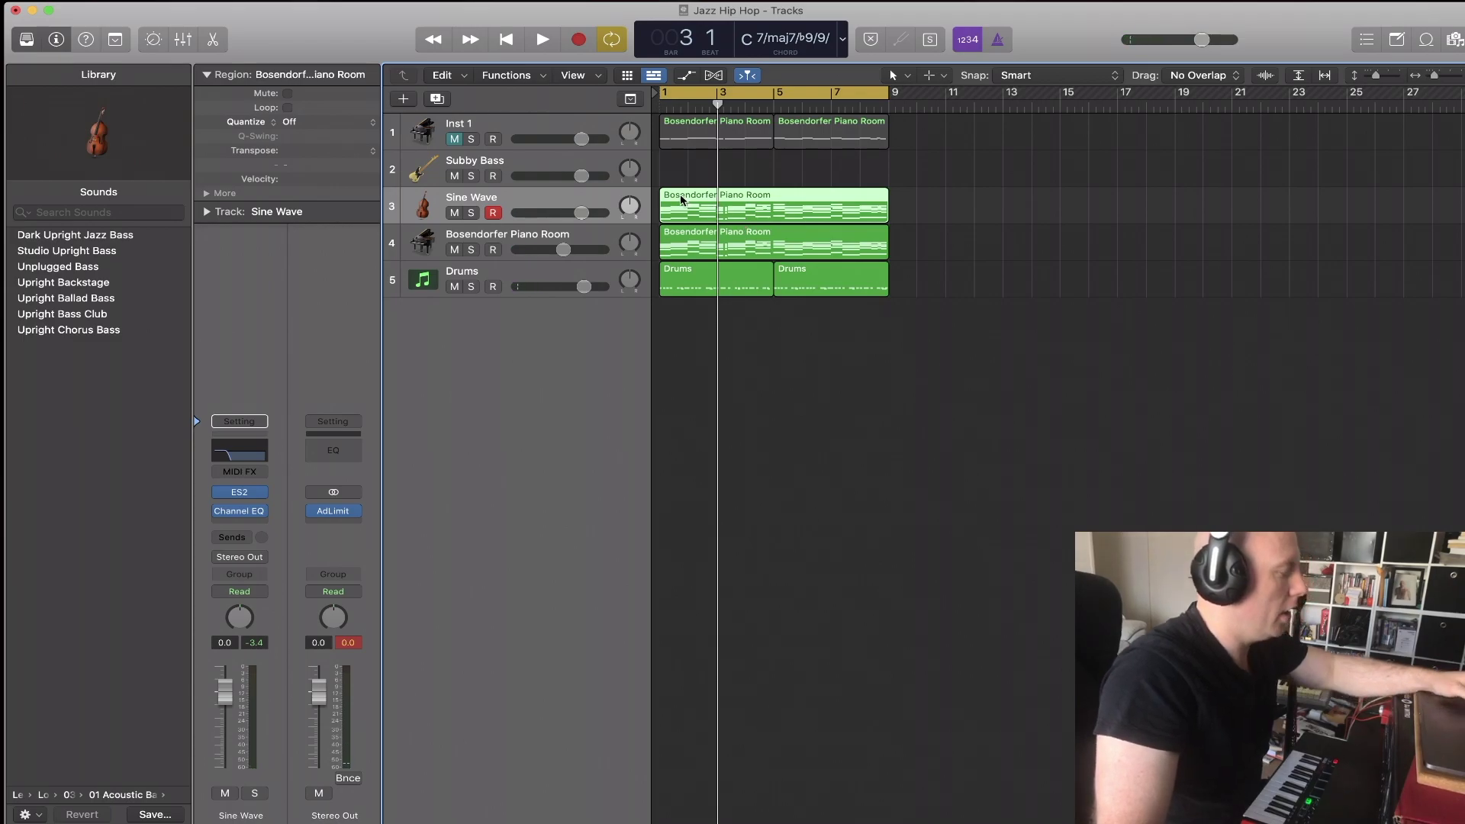
key("space")
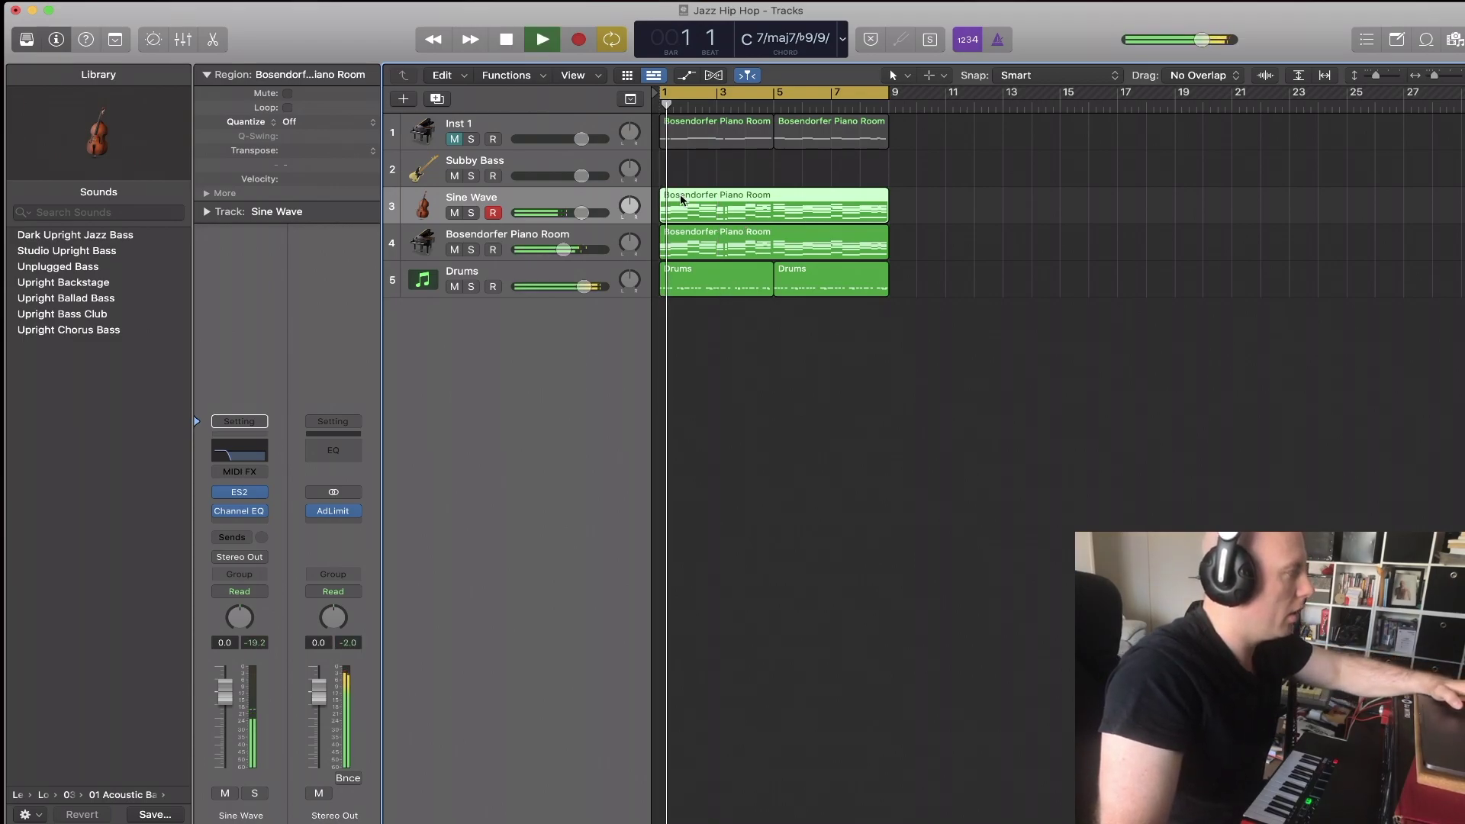
- Delete the chord notes above the lowest bass line in the copied region on the Sine Wave track and listen
double_click(681, 200)
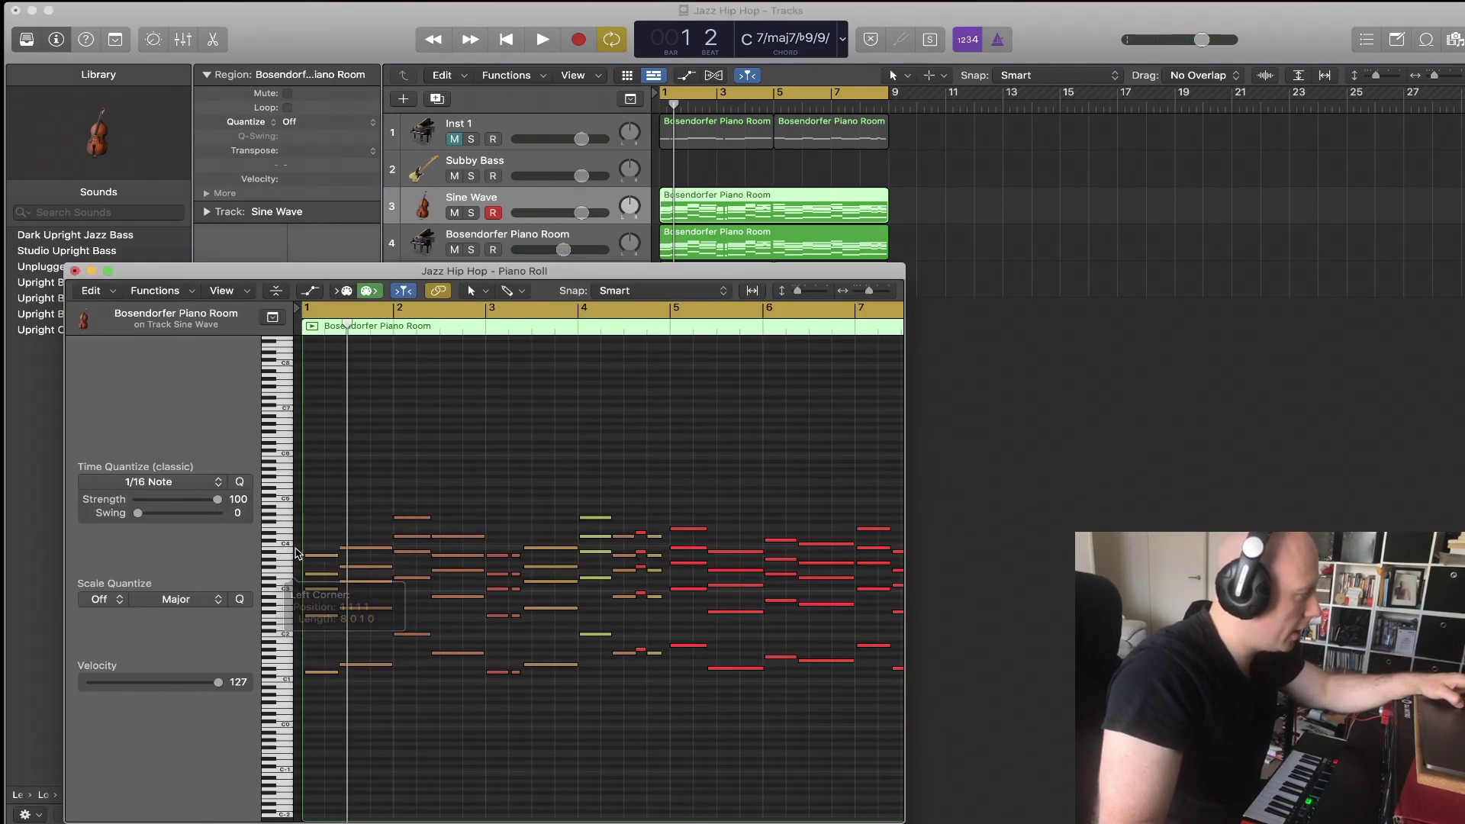
left_click_drag(316, 513, 547, 625)
key("Delete")
key("space")
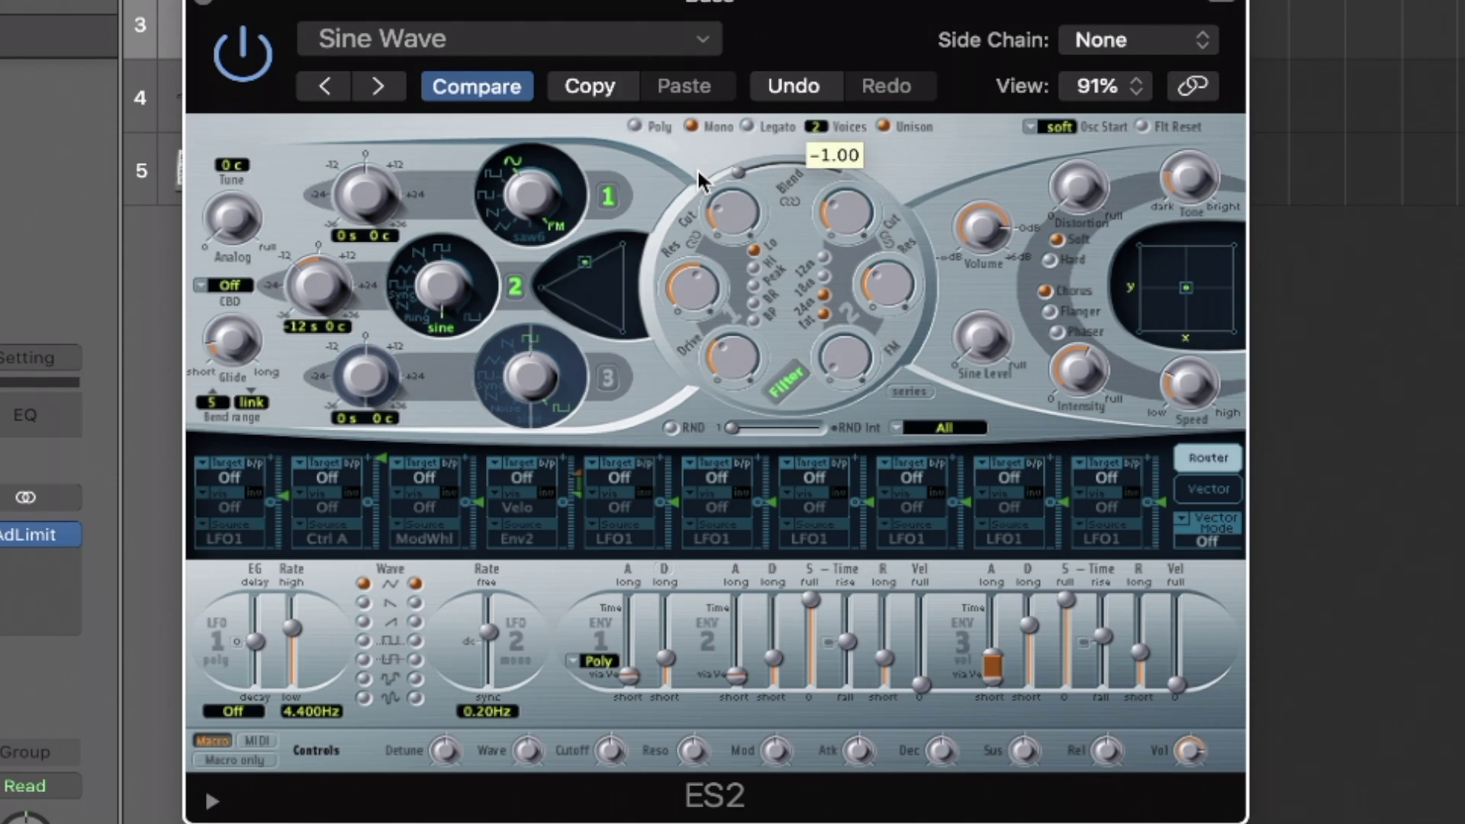
- Sweep the filter Blend of the ES2 Sine Wave sound across its range and settle it near the centre
left_click_drag(697, 173, 860, 174)
left_click_drag(786, 158, 790, 152)
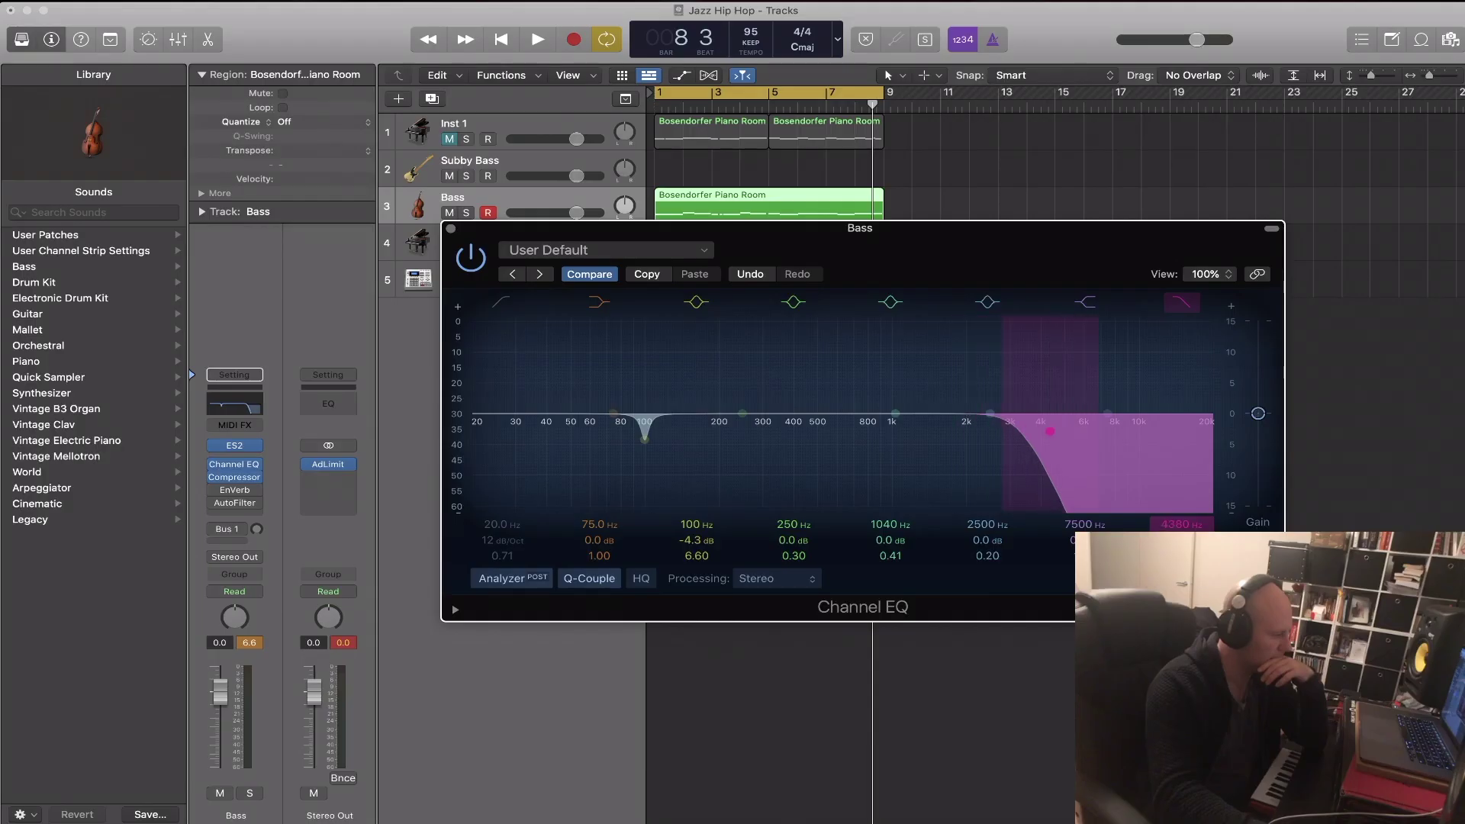
- Lower the Bass track's Channel EQ high-cut to about 190 Hz during playback and fine-tune the gain of the 100 Hz band
left_click_drag(1179, 515, 1179, 524)
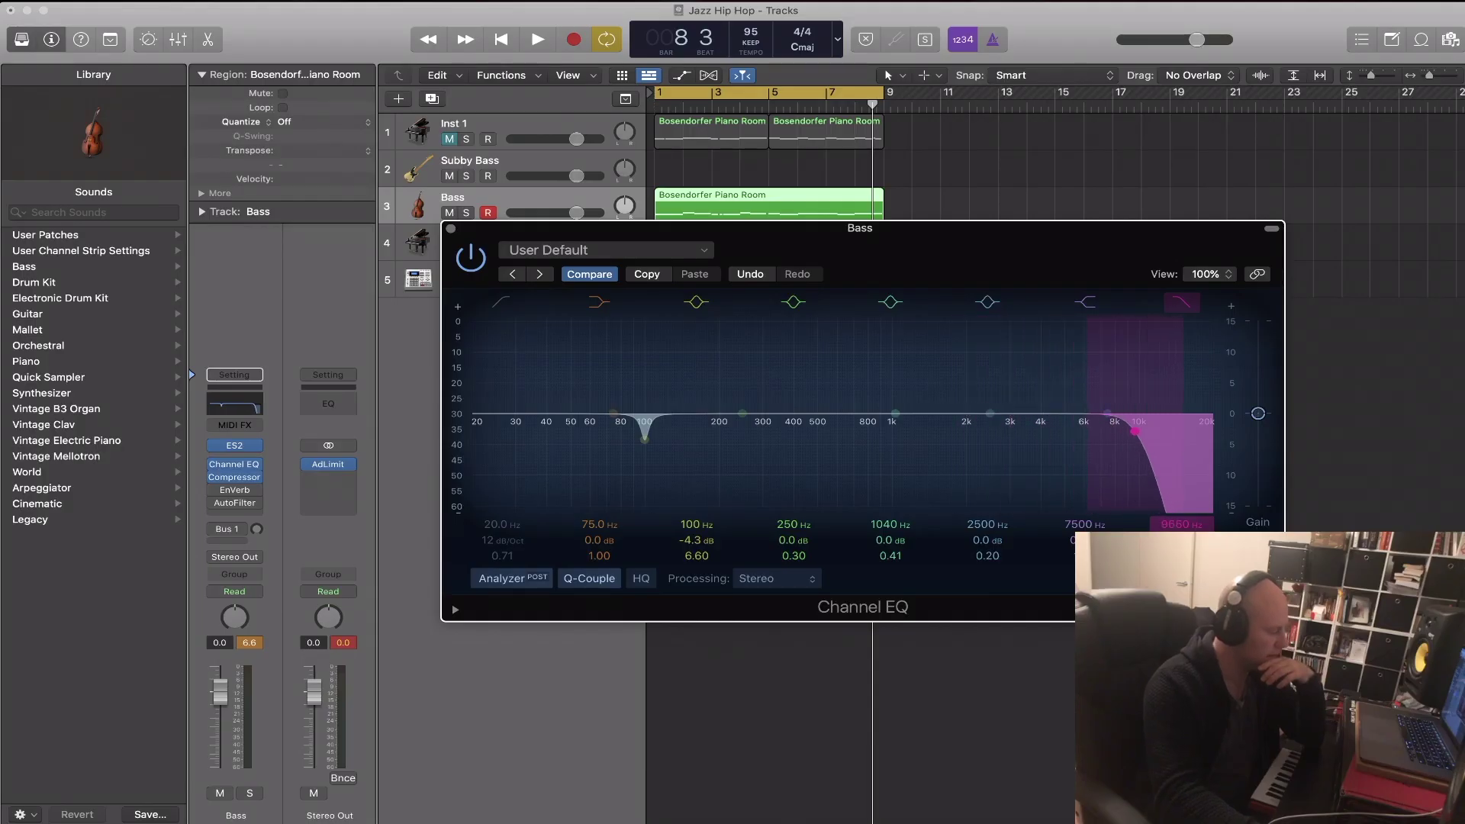
key("space")
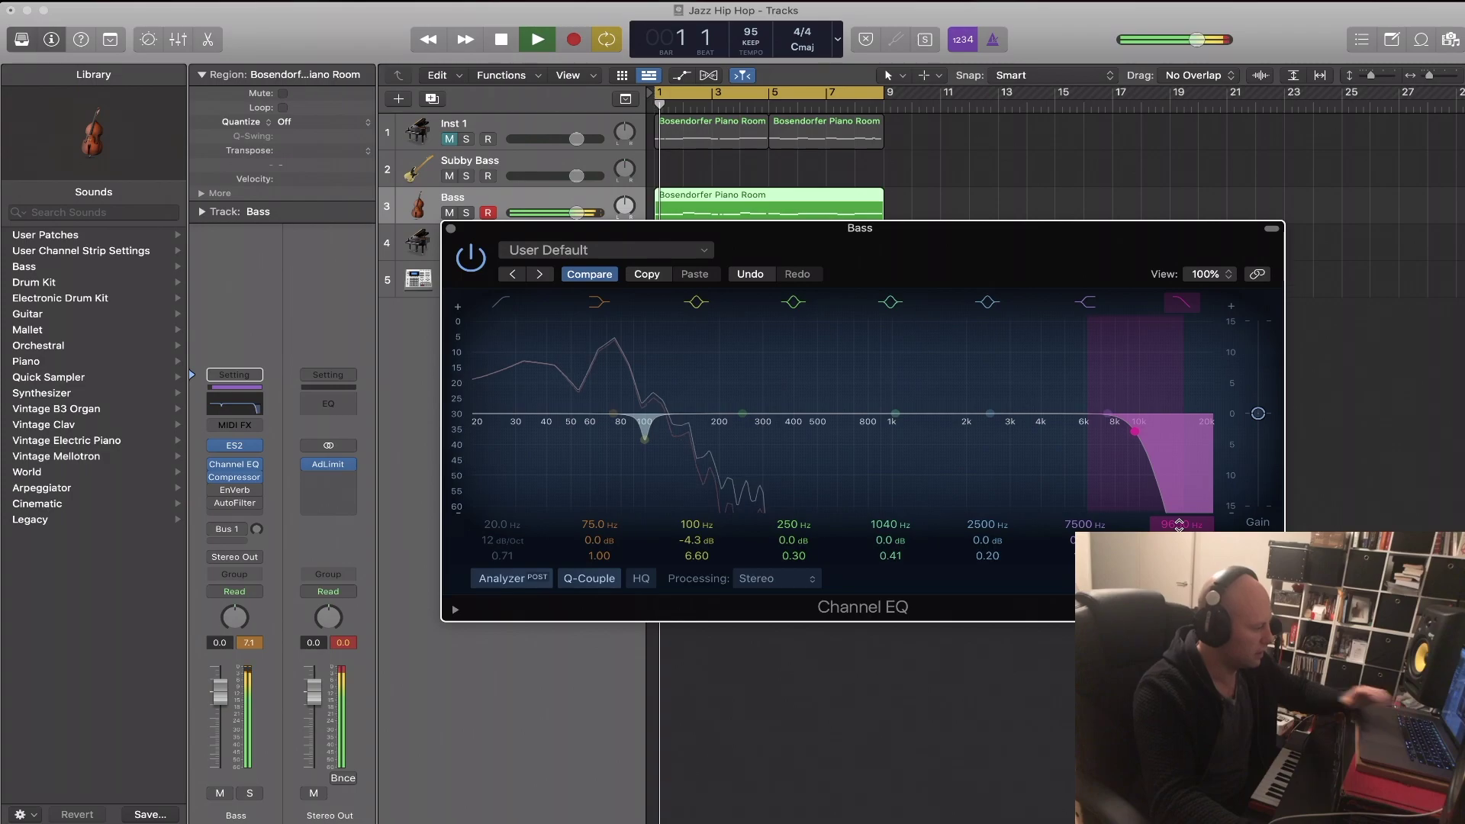
left_click_drag(1179, 524, 1179, 596)
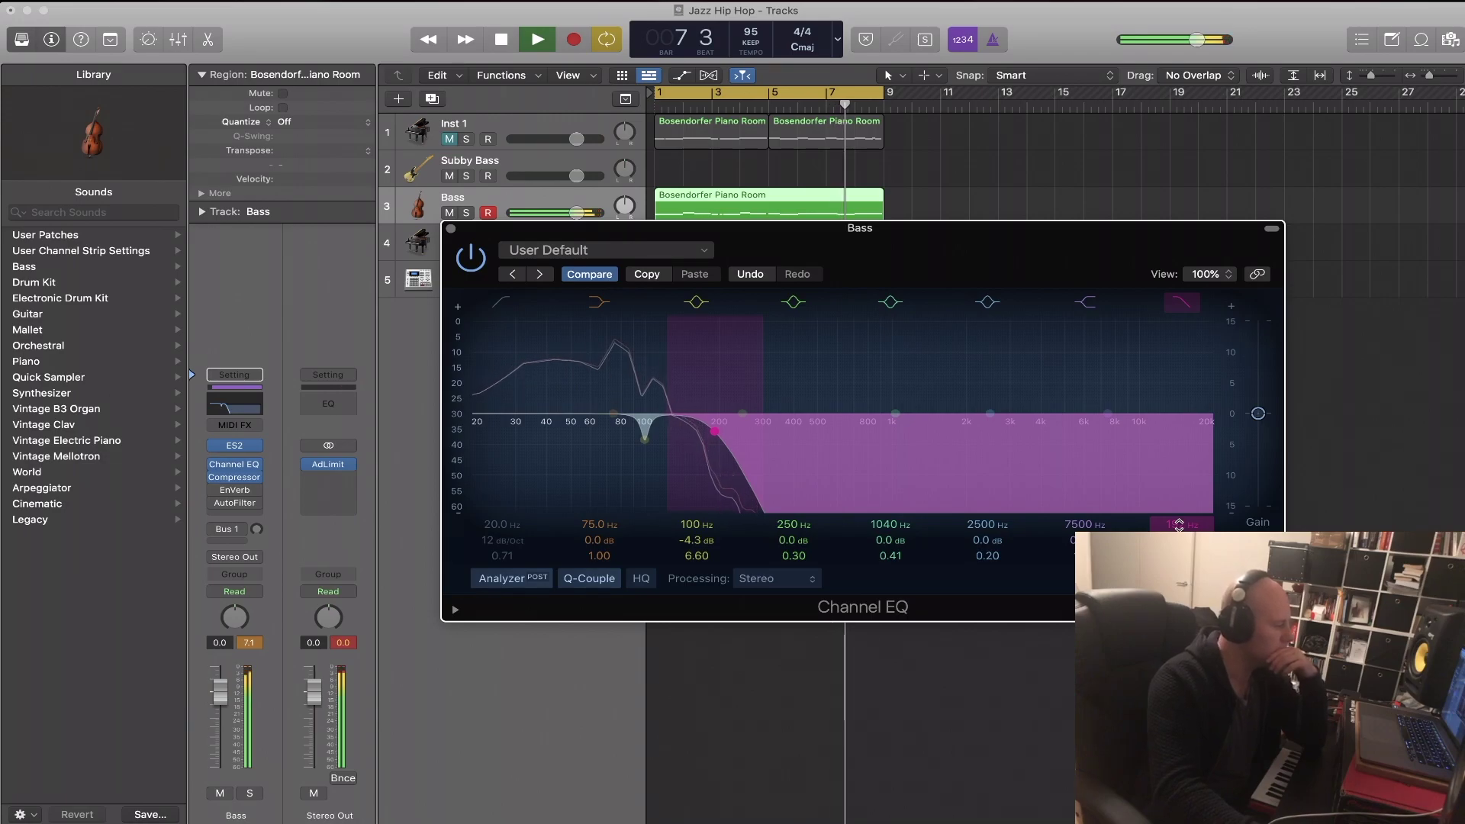
left_click_drag(697, 539, 697, 526)
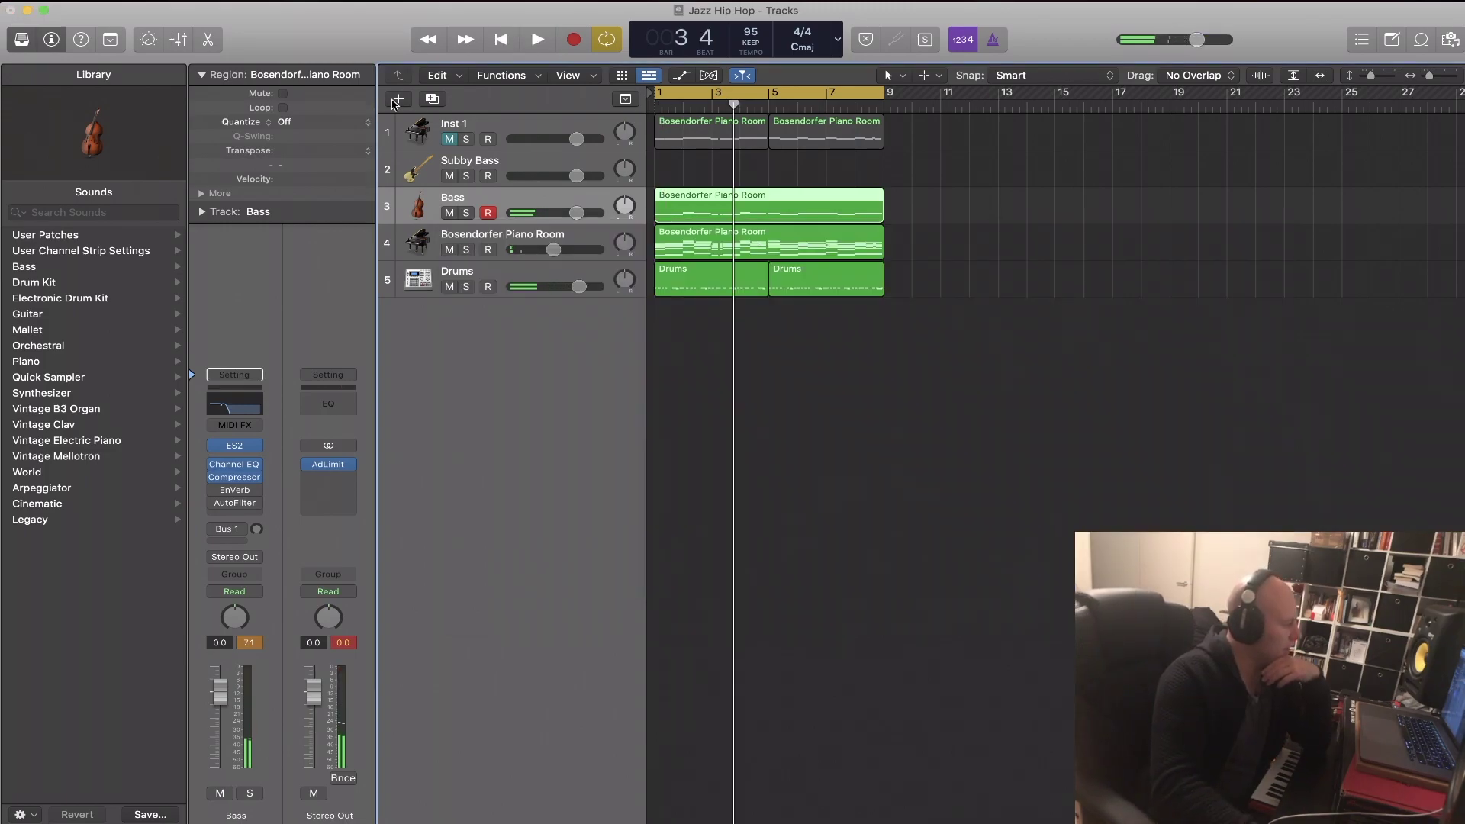
- Create a software instrument track and load the Harp patch from the legacy Logic orchestral sounds
left_click(397, 100)
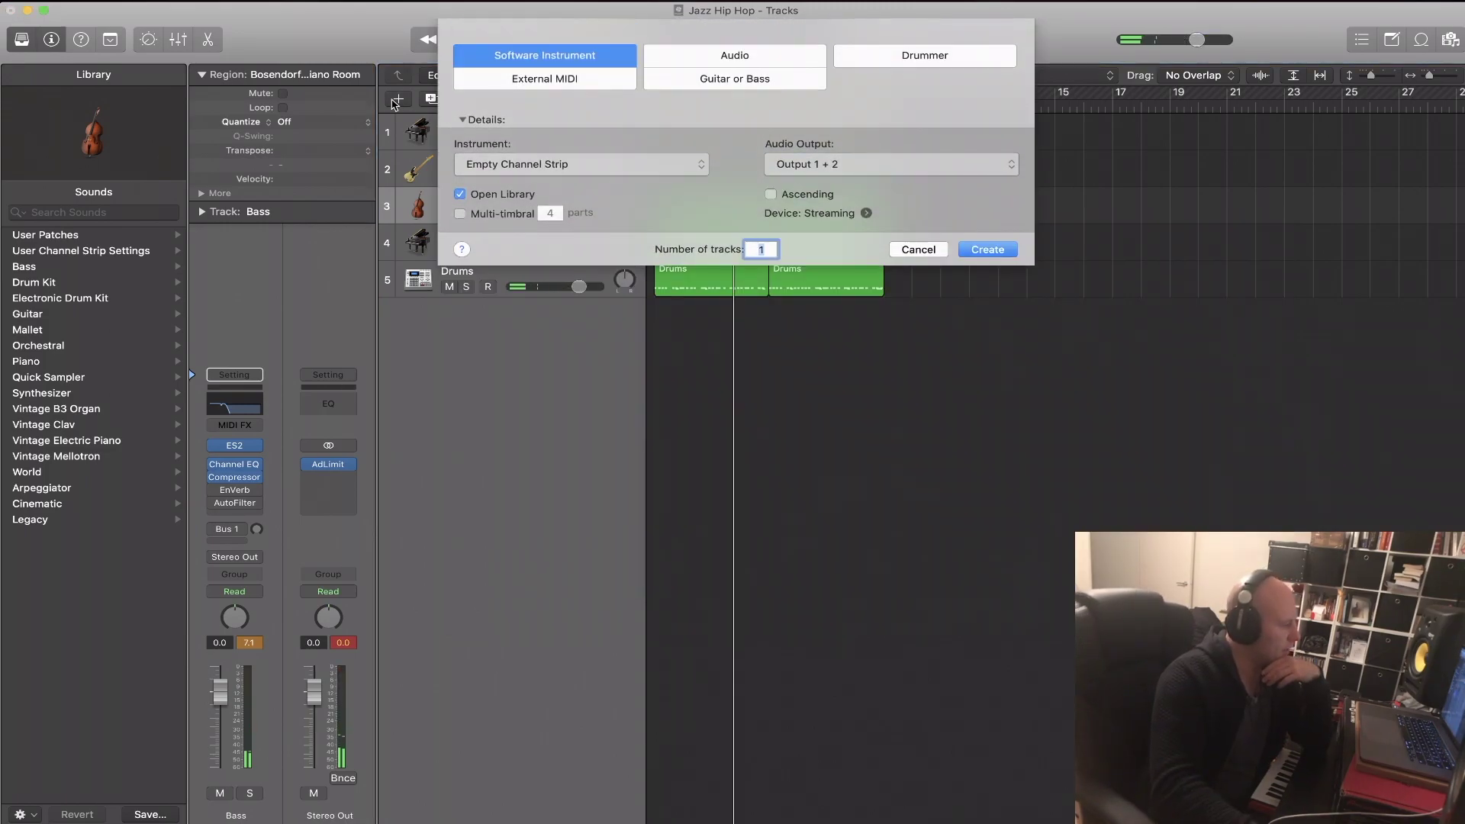
left_click(978, 258)
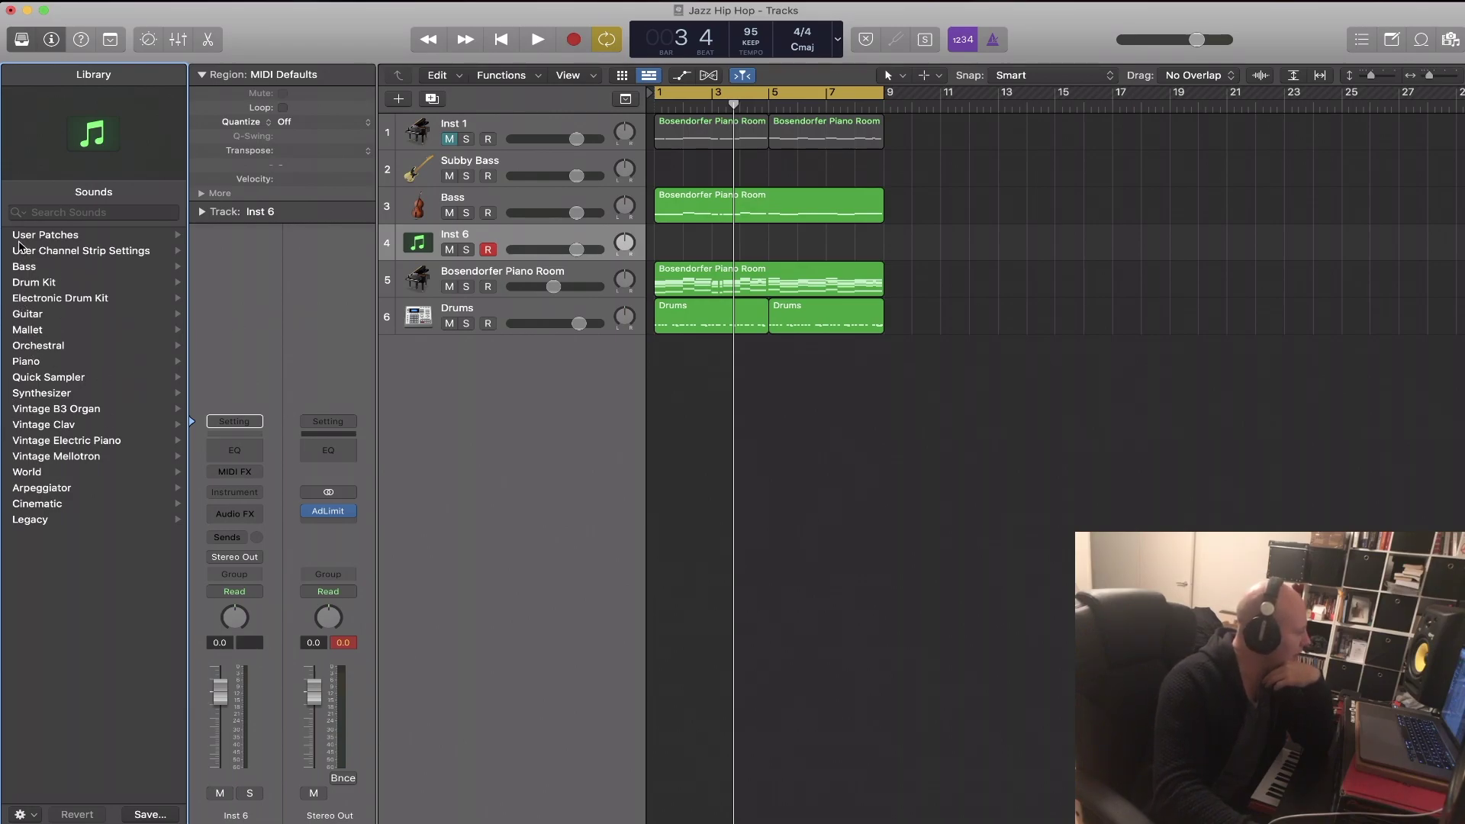
left_click(30, 520)
left_click(27, 234)
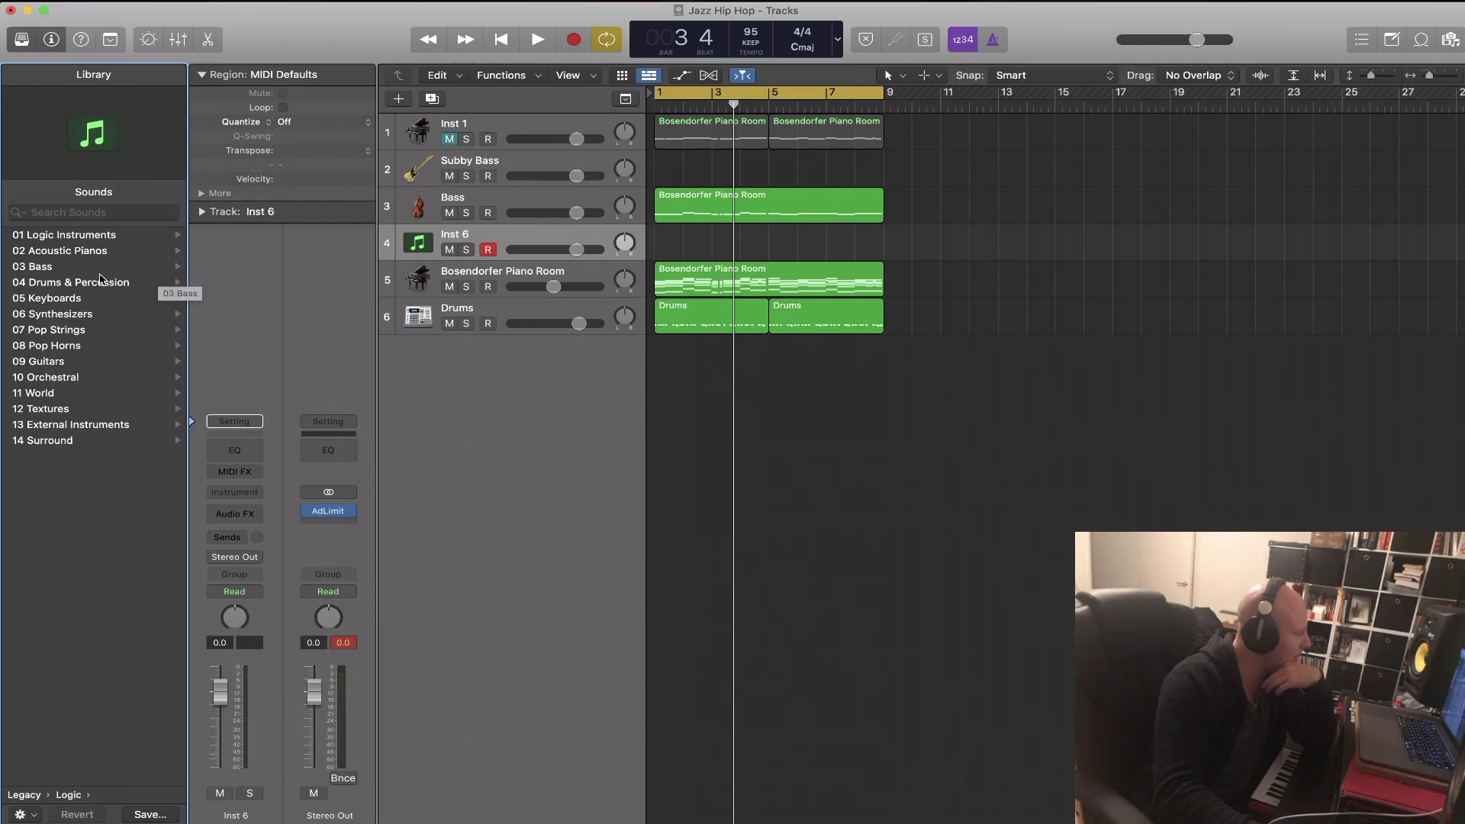
left_click(73, 380)
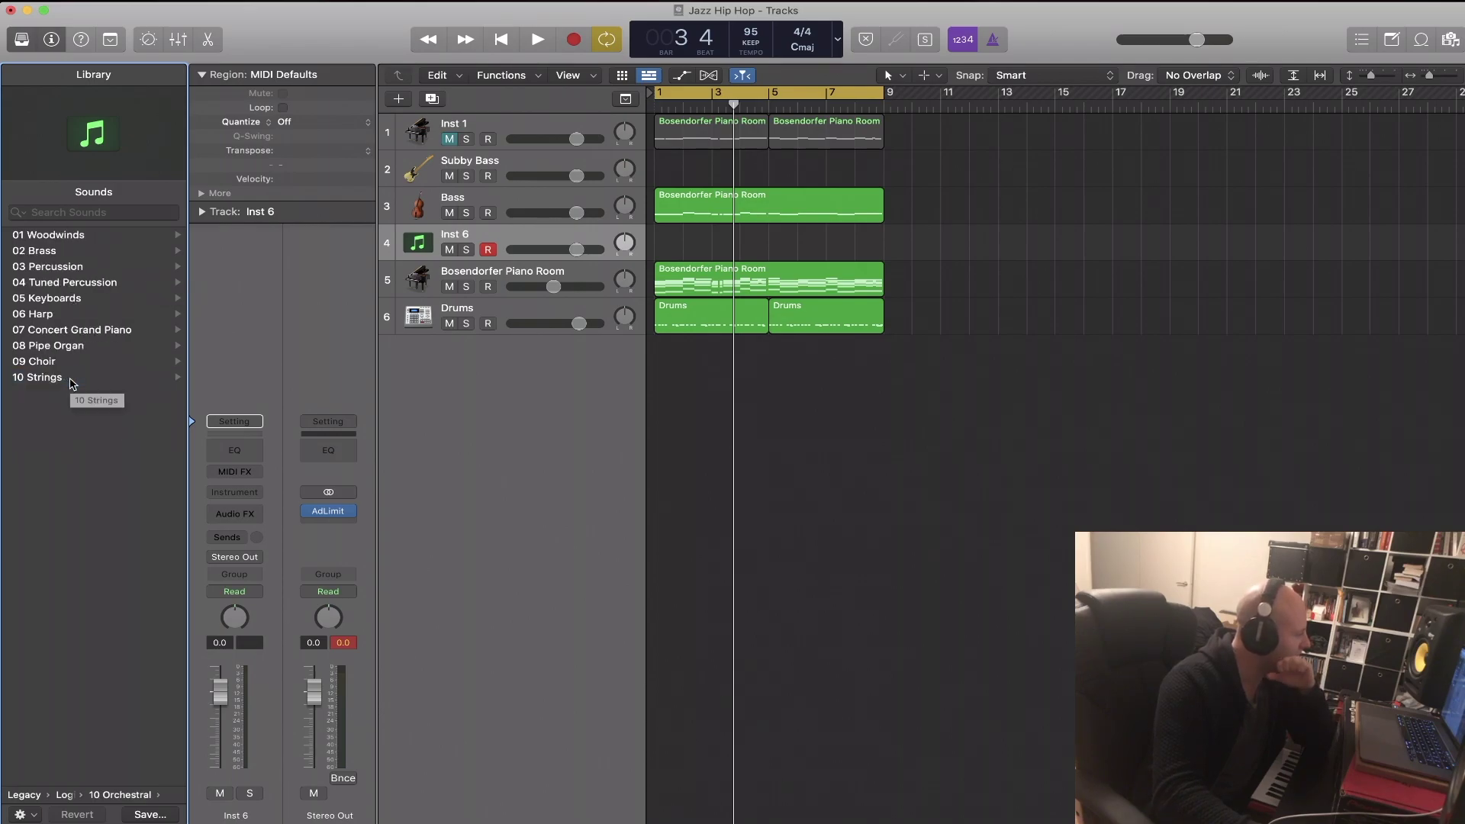
left_click(42, 315)
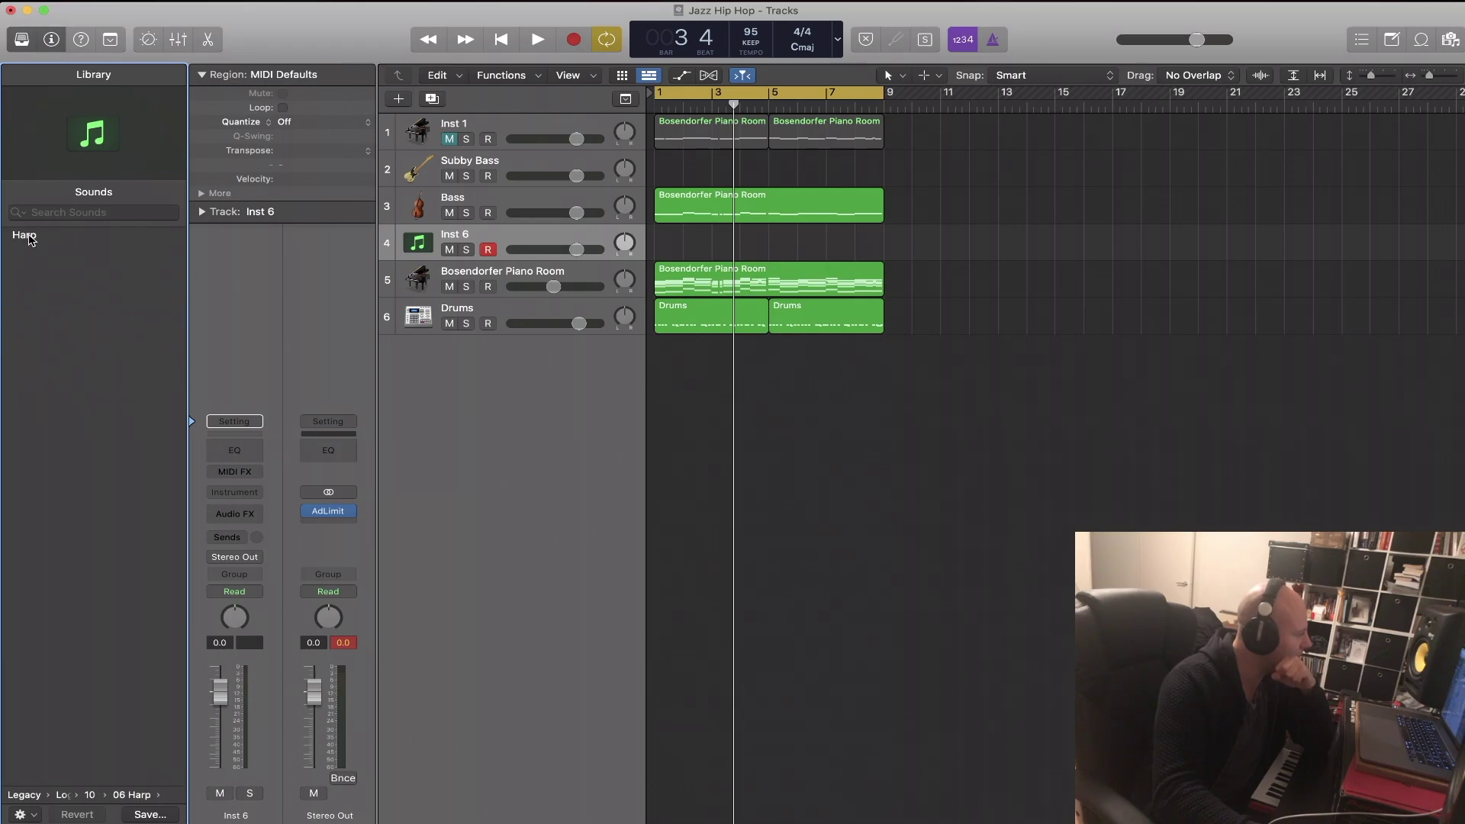
left_click(26, 235)
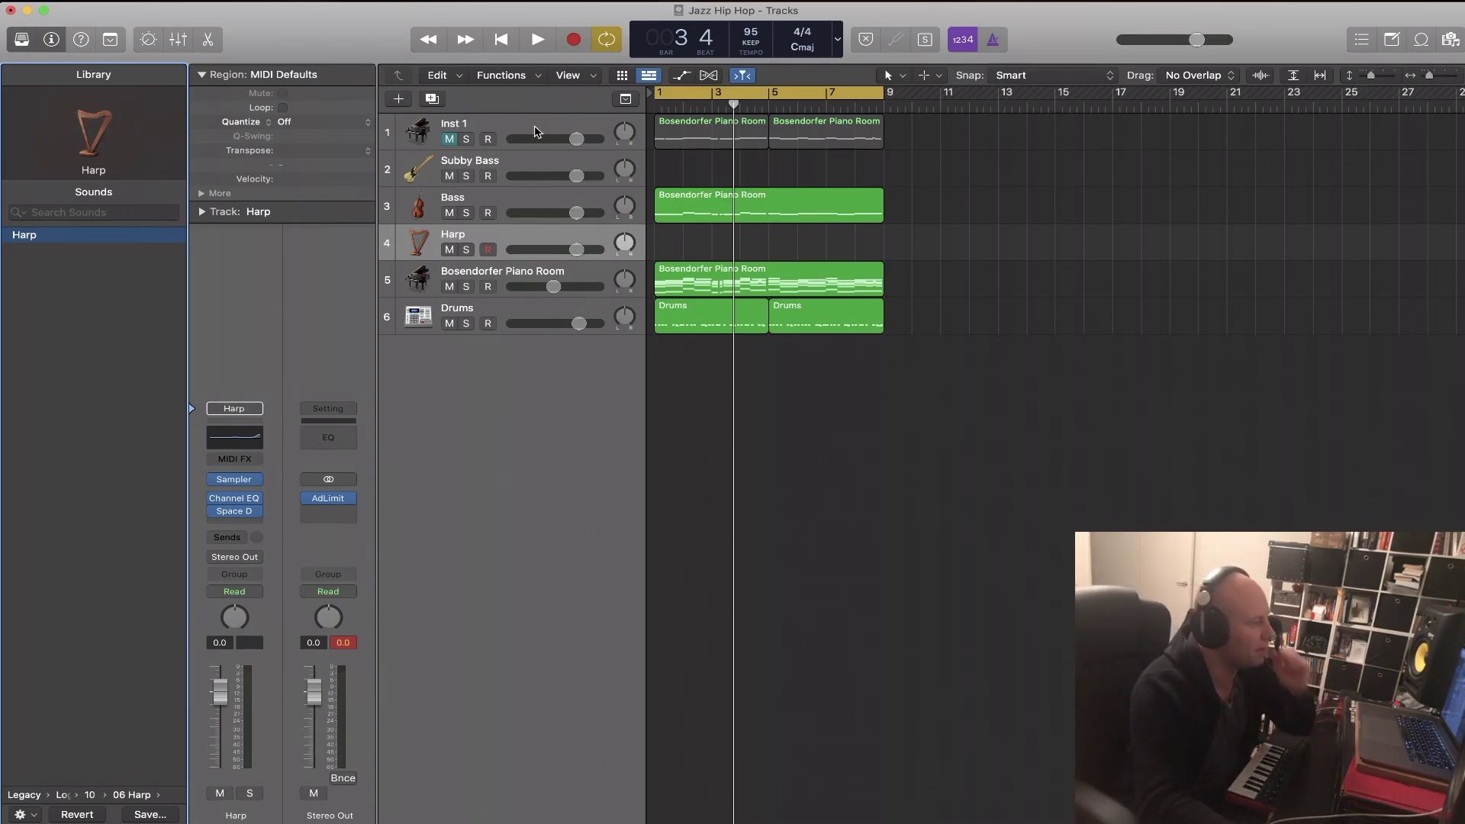
- Record a melody on the Harp track over the beat and play it back
left_click(1085, 1)
key("r")
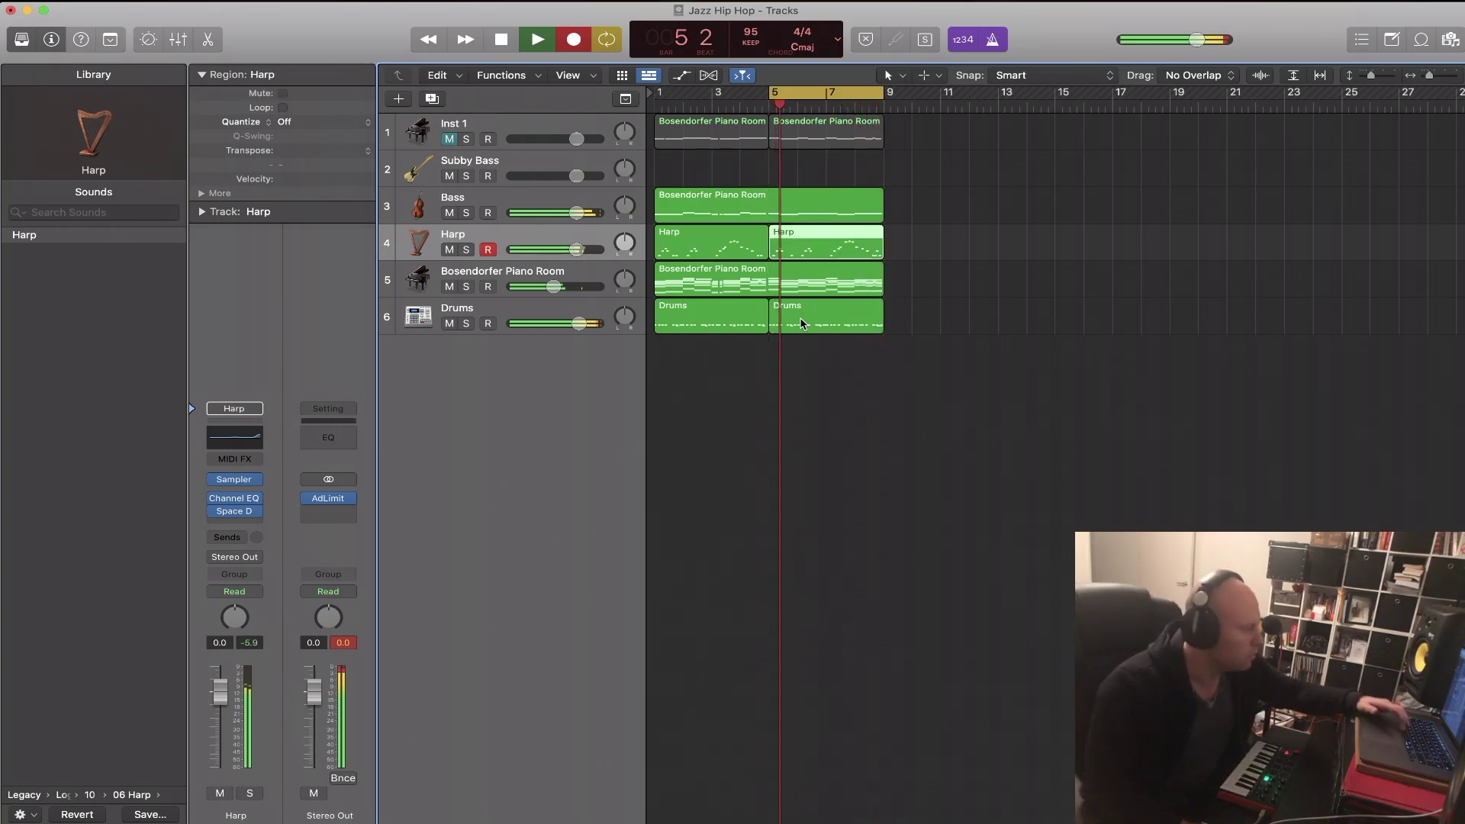
key("space")
key("space")
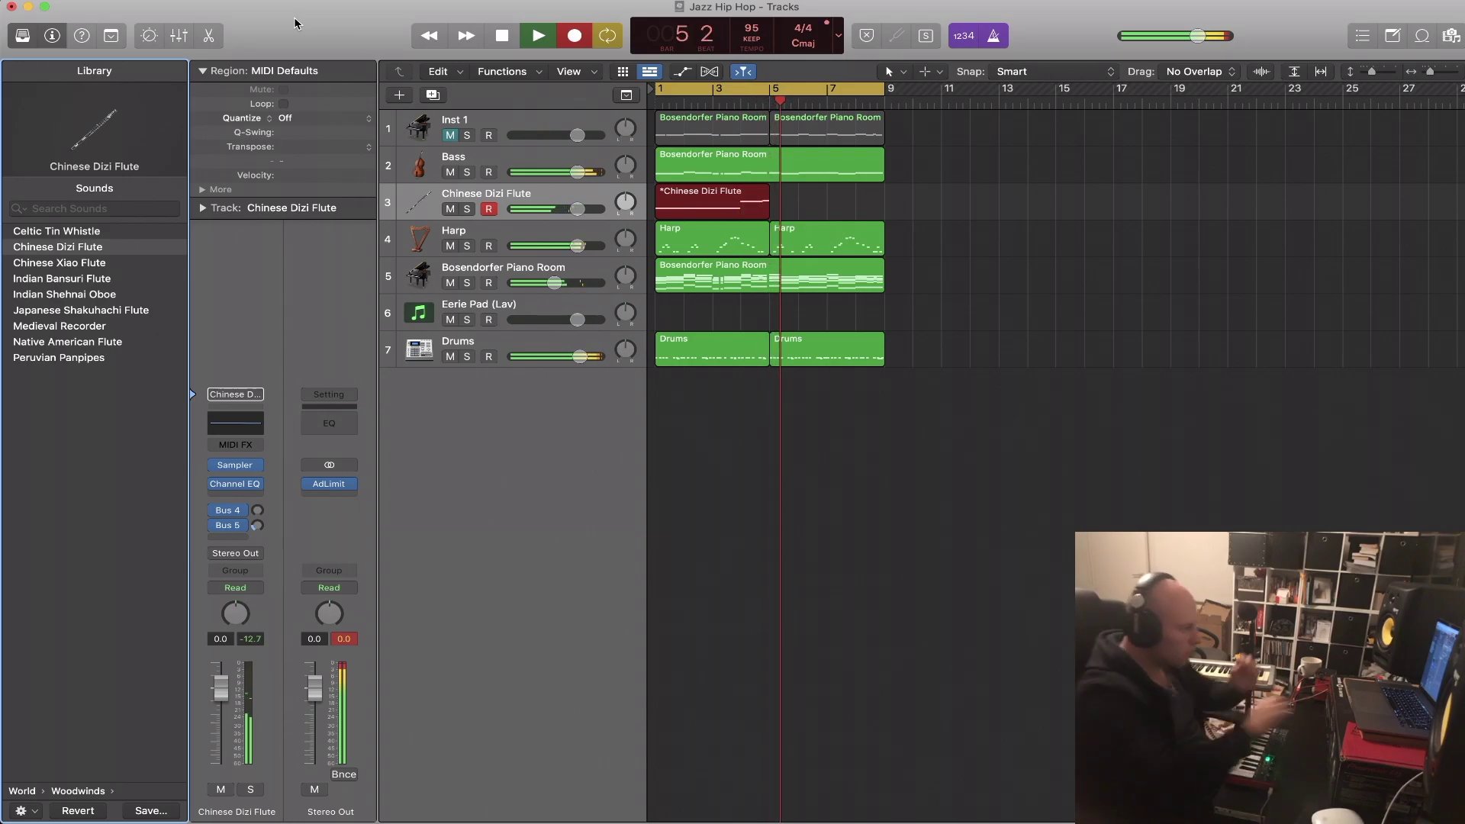
- Play back the Chinese Dizi Flute take in bars 1 to 4 and delete it
key("shift+r")
key("Return")
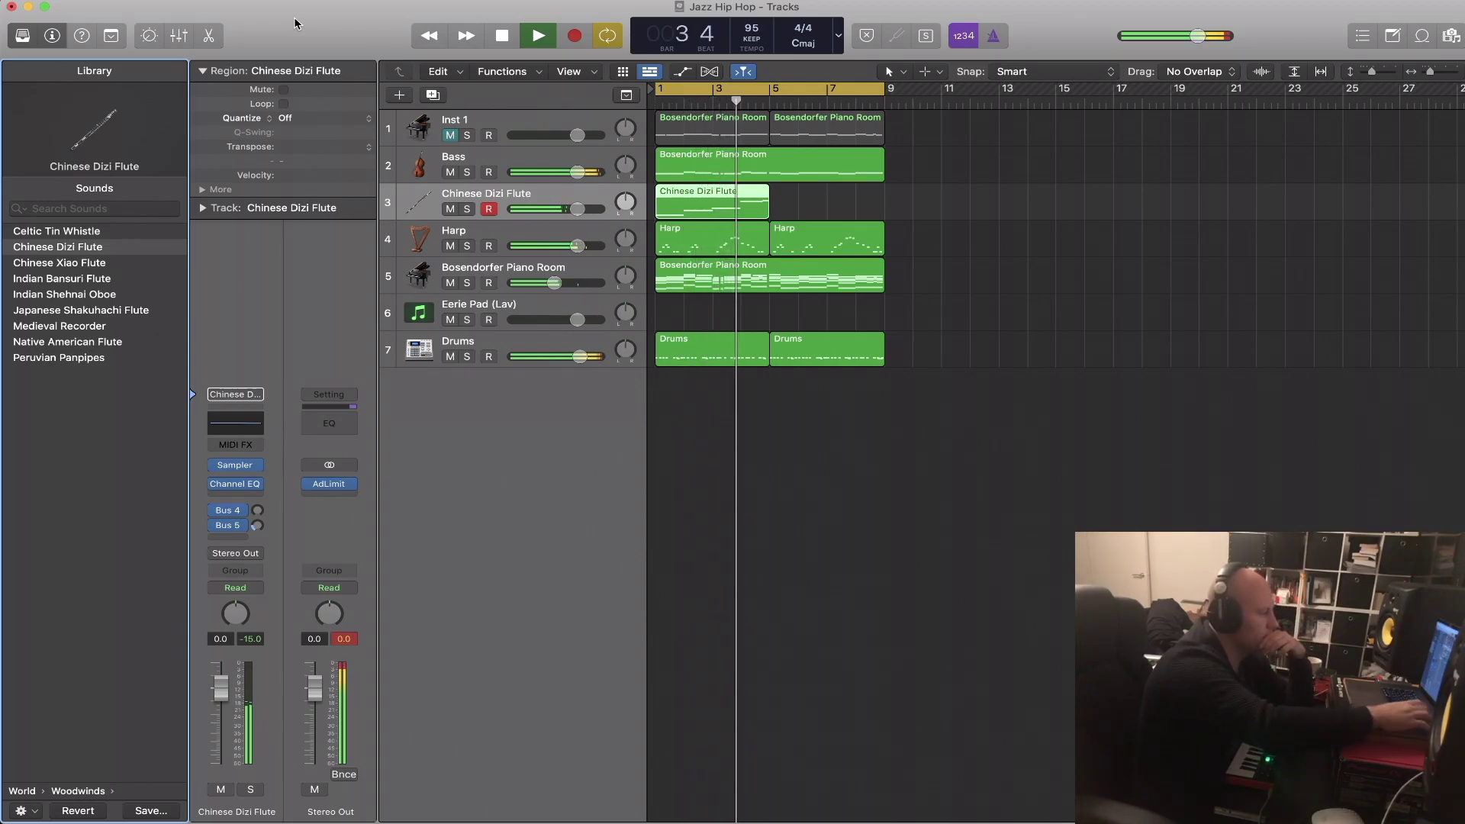
key("space")
key("Delete")
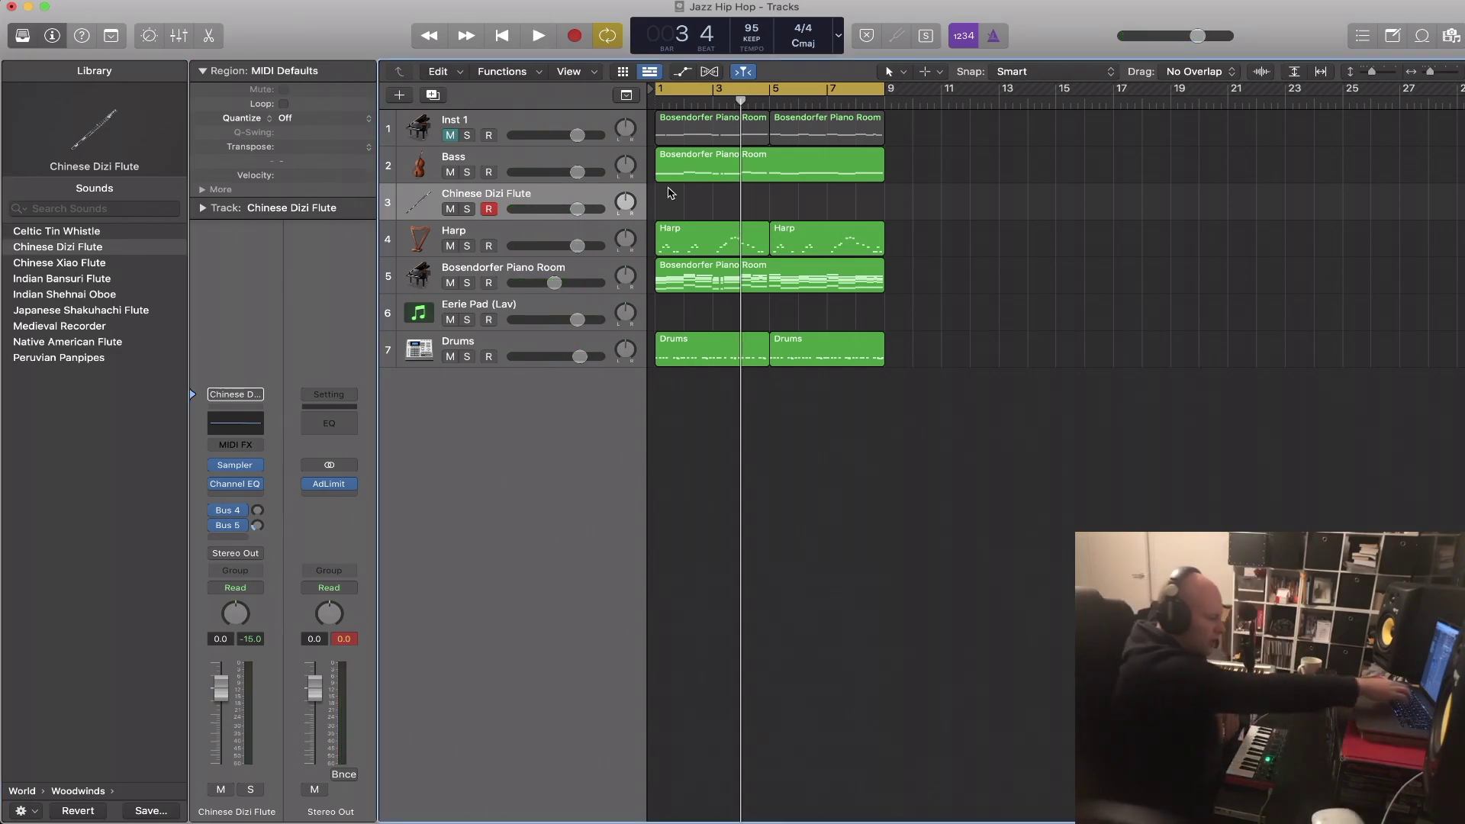
- Record a new Chinese Dizi Flute take over bars 1 to 4 and trim its note ends to the following notes with Force Legato
key("r")
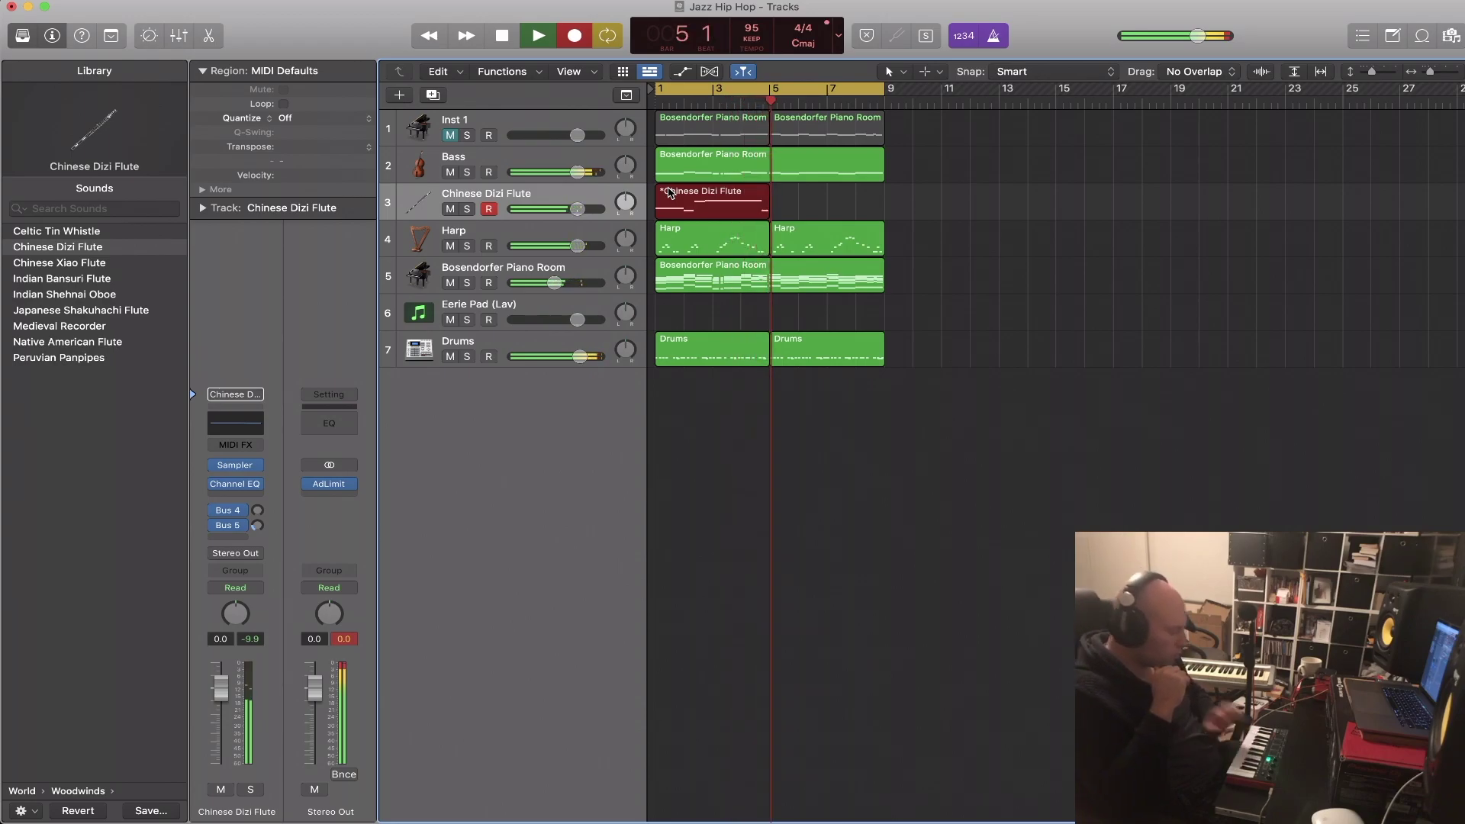
key("space")
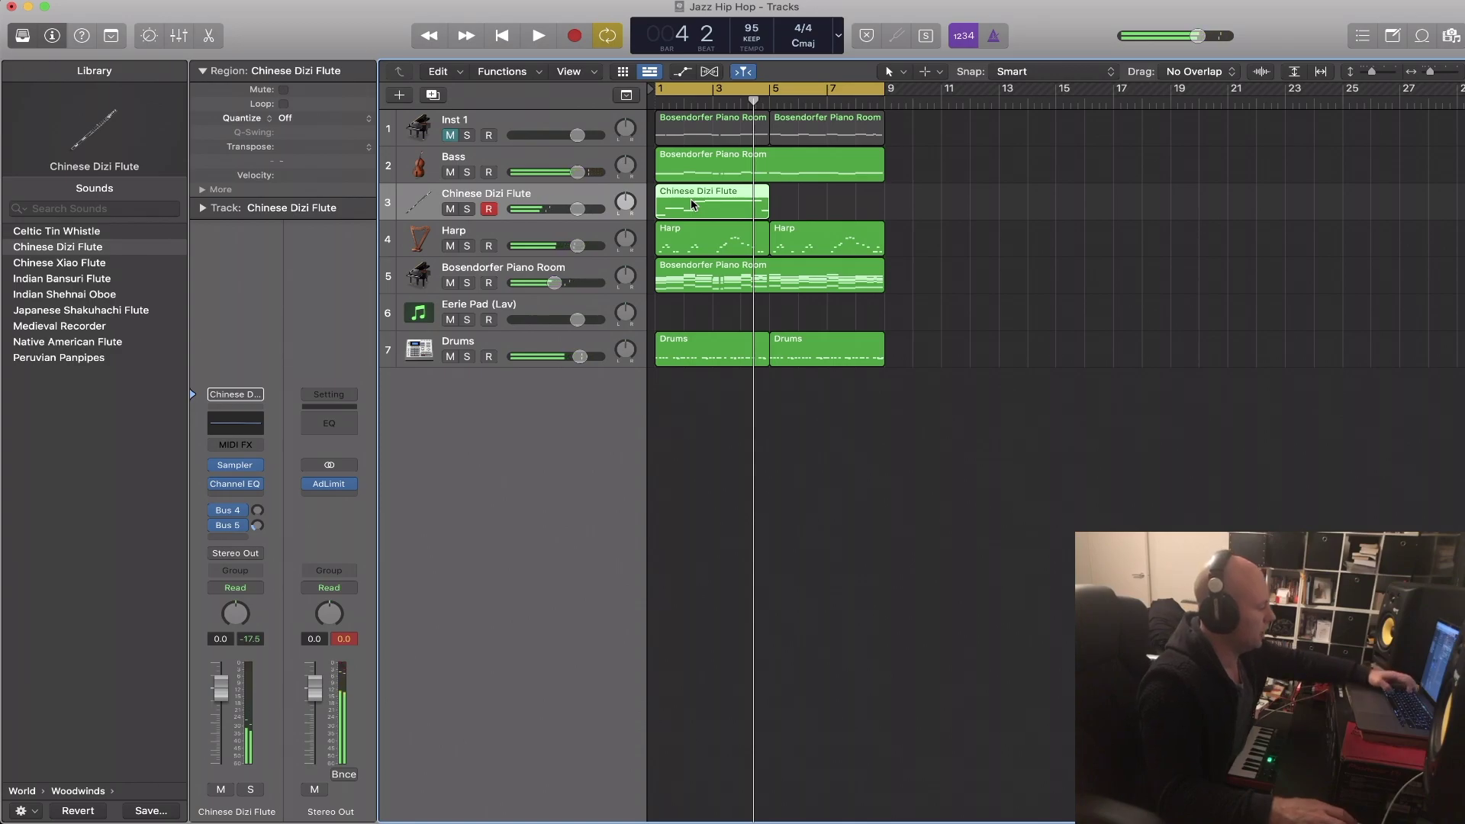
double_click(693, 205)
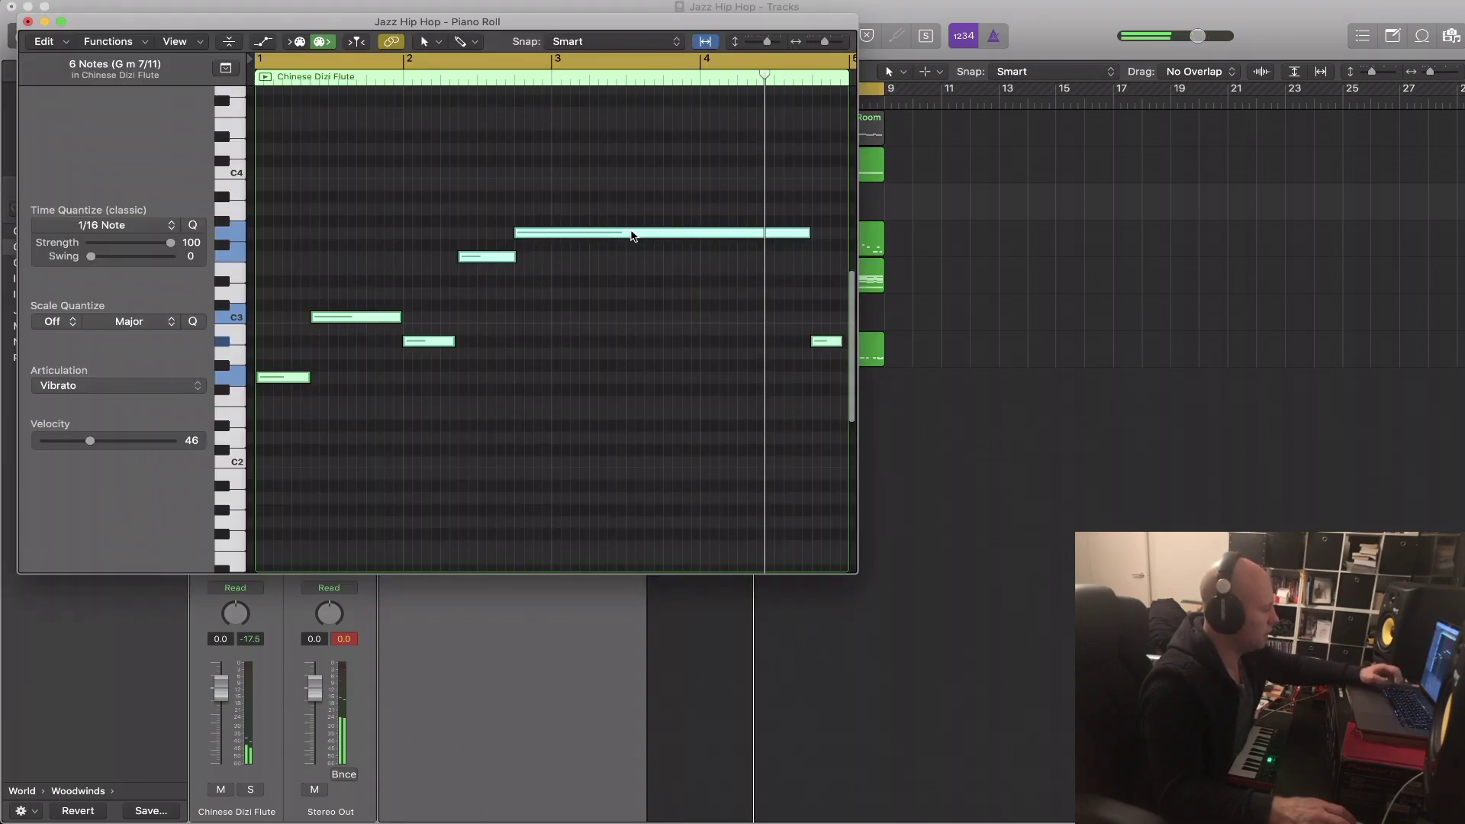
right_click(449, 343)
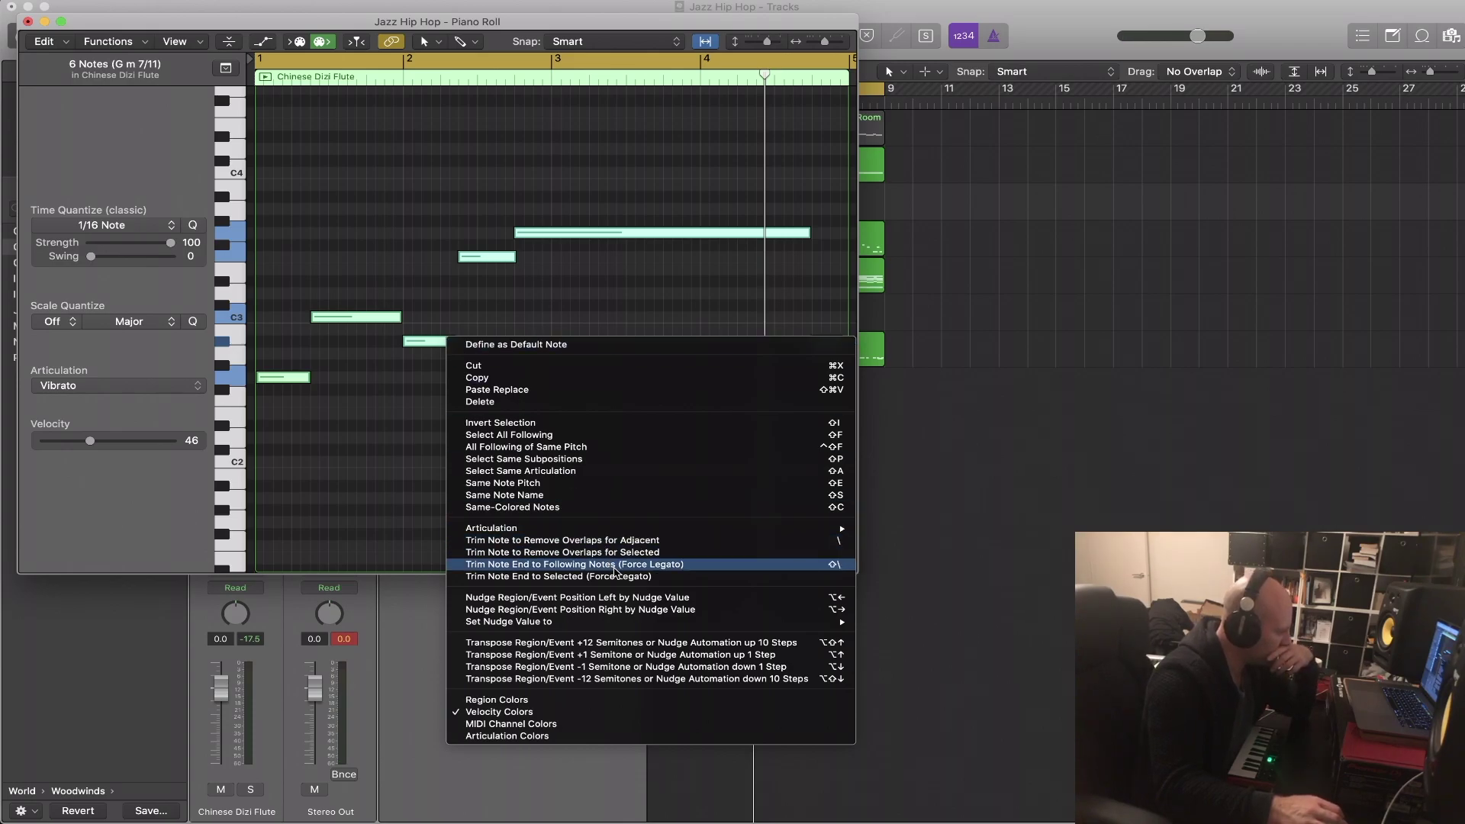
left_click(615, 568)
key("space")
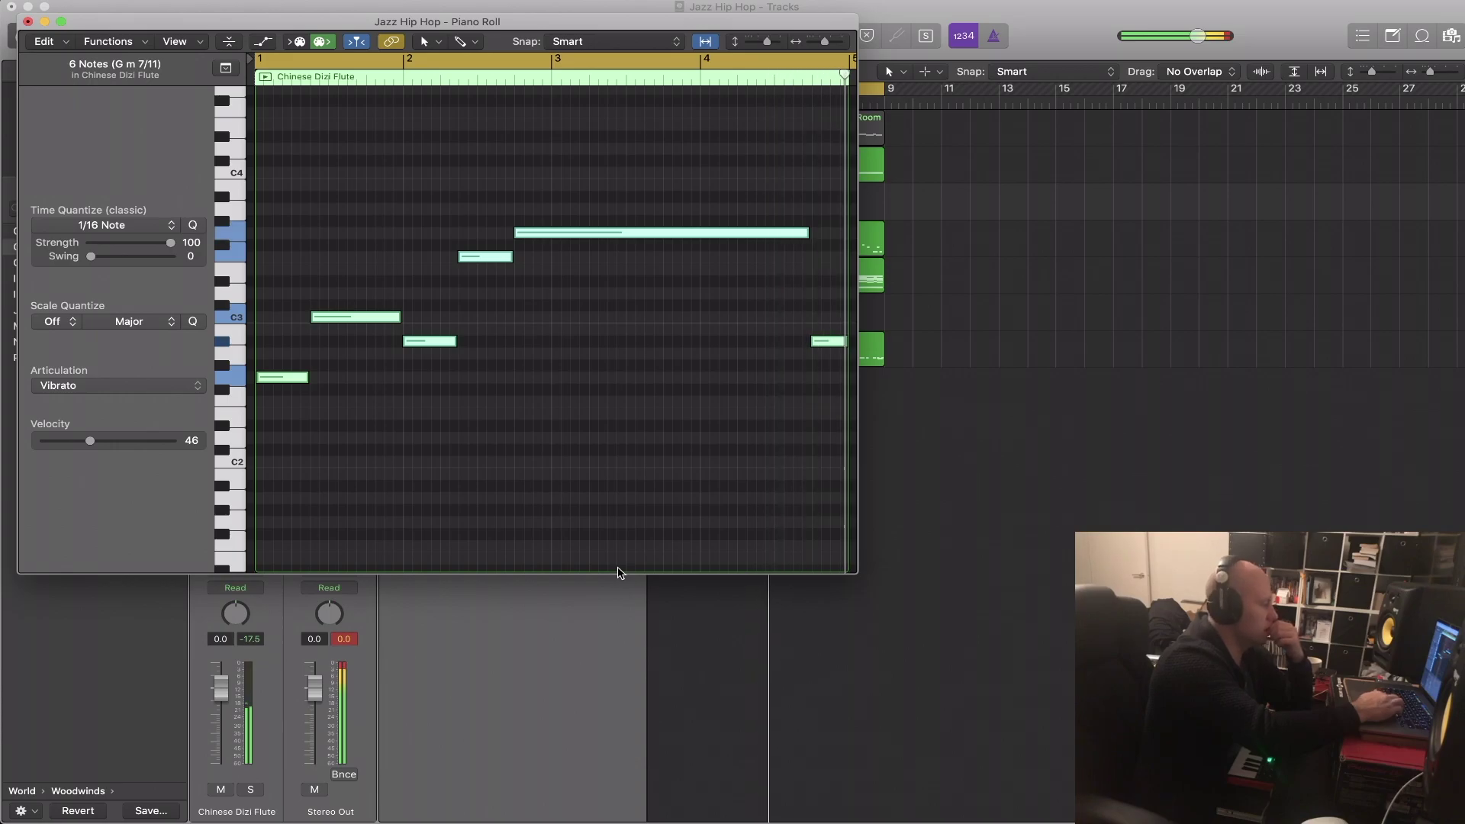
left_click(27, 22)
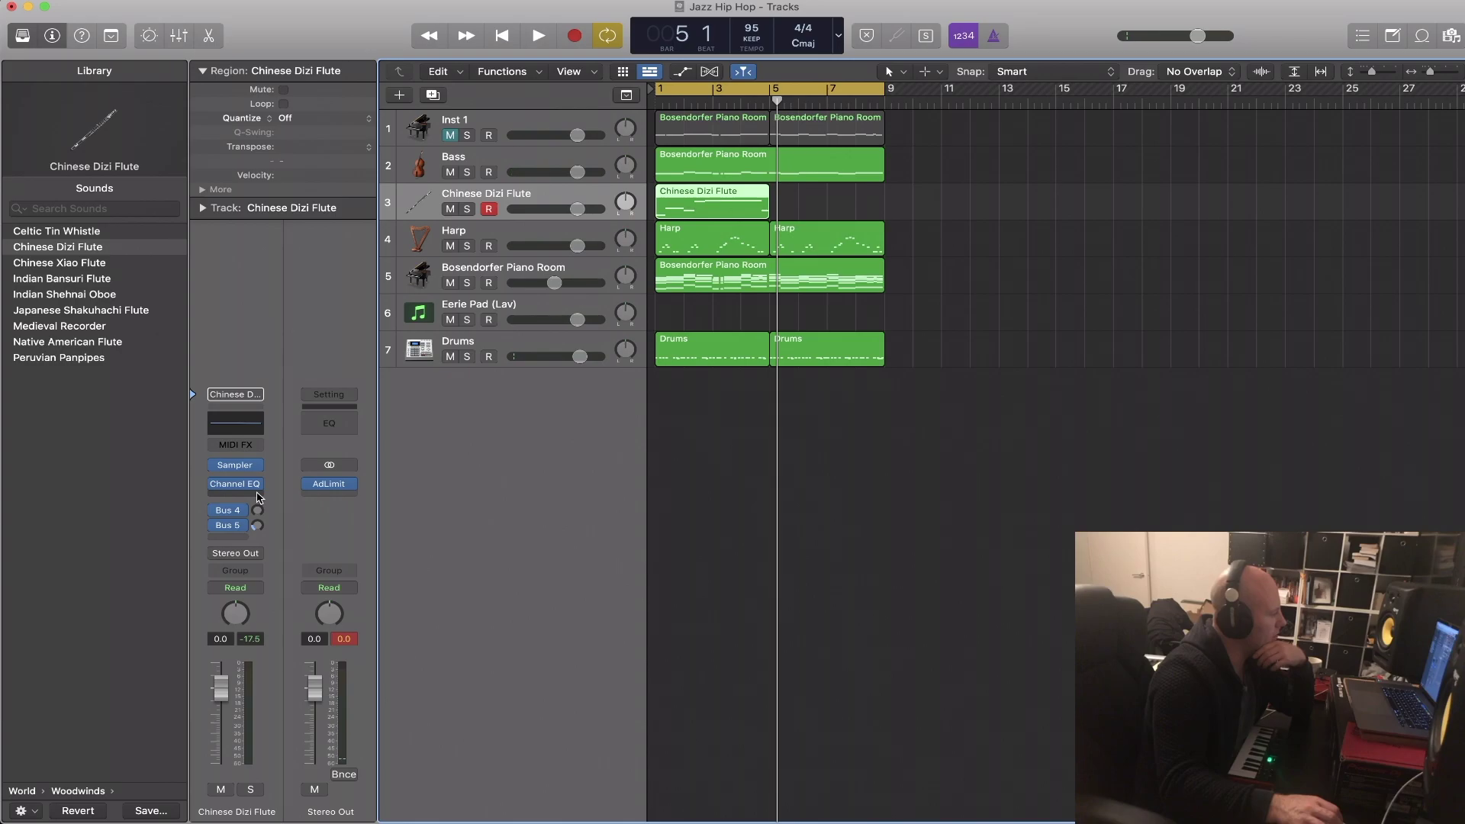
- Insert a Space Designer reverb on the Chinese Dizi Flute channel and listen to it in the mix
left_click(258, 497)
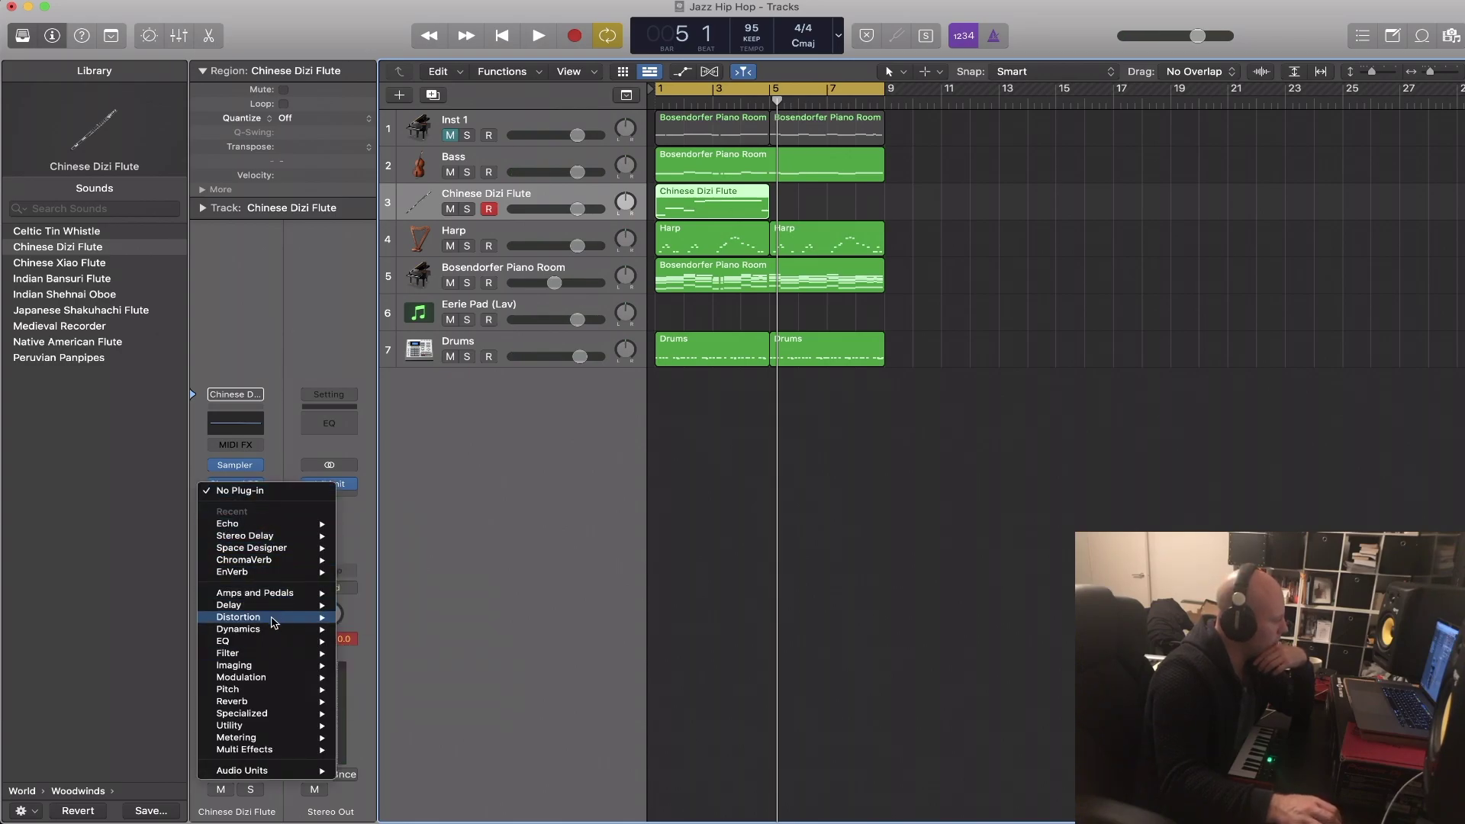
mouse_move(248, 732)
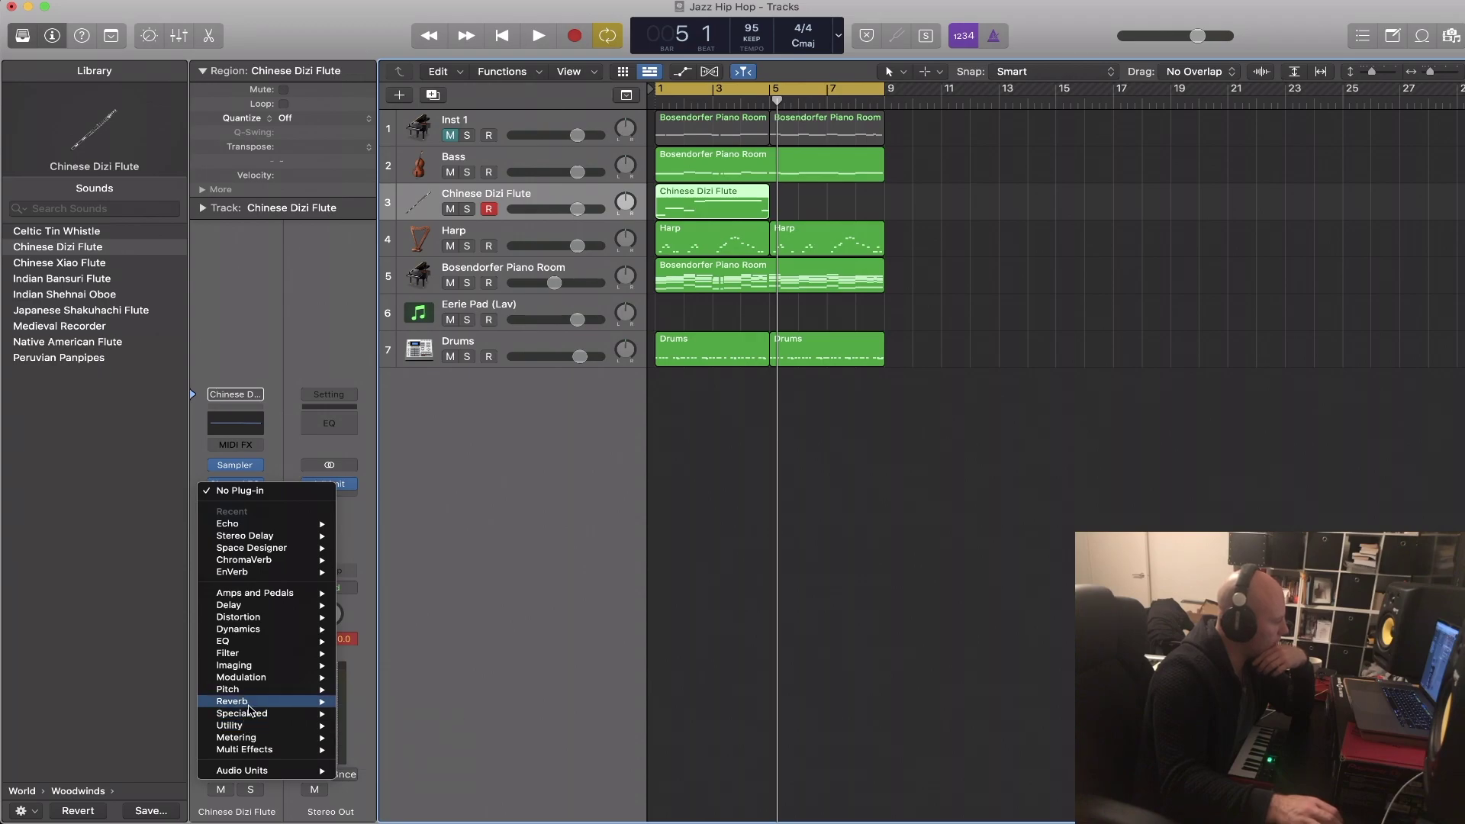
mouse_move(248, 702)
mouse_move(391, 737)
left_click(504, 748)
key("space")
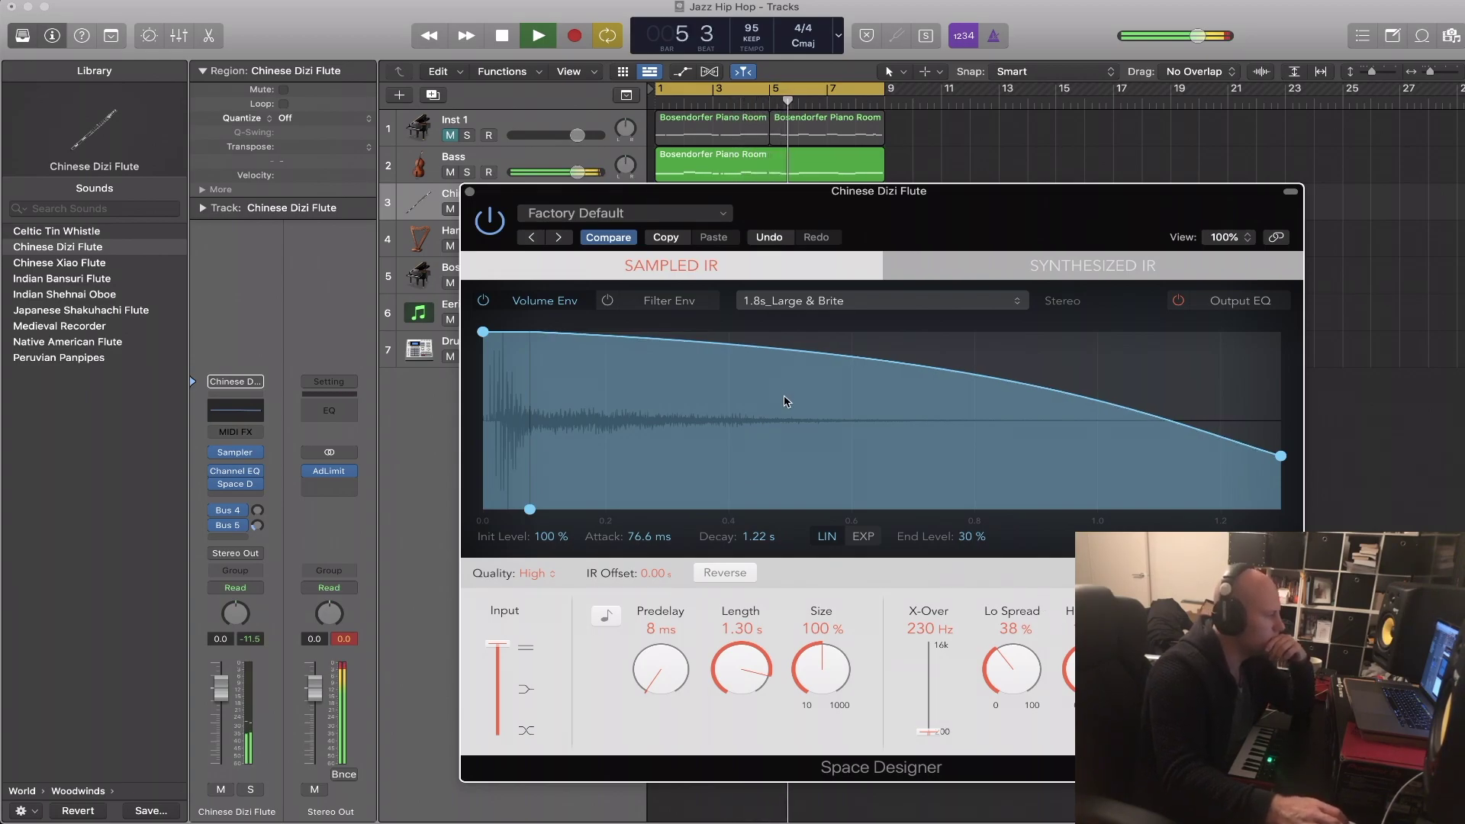
left_click(469, 191)
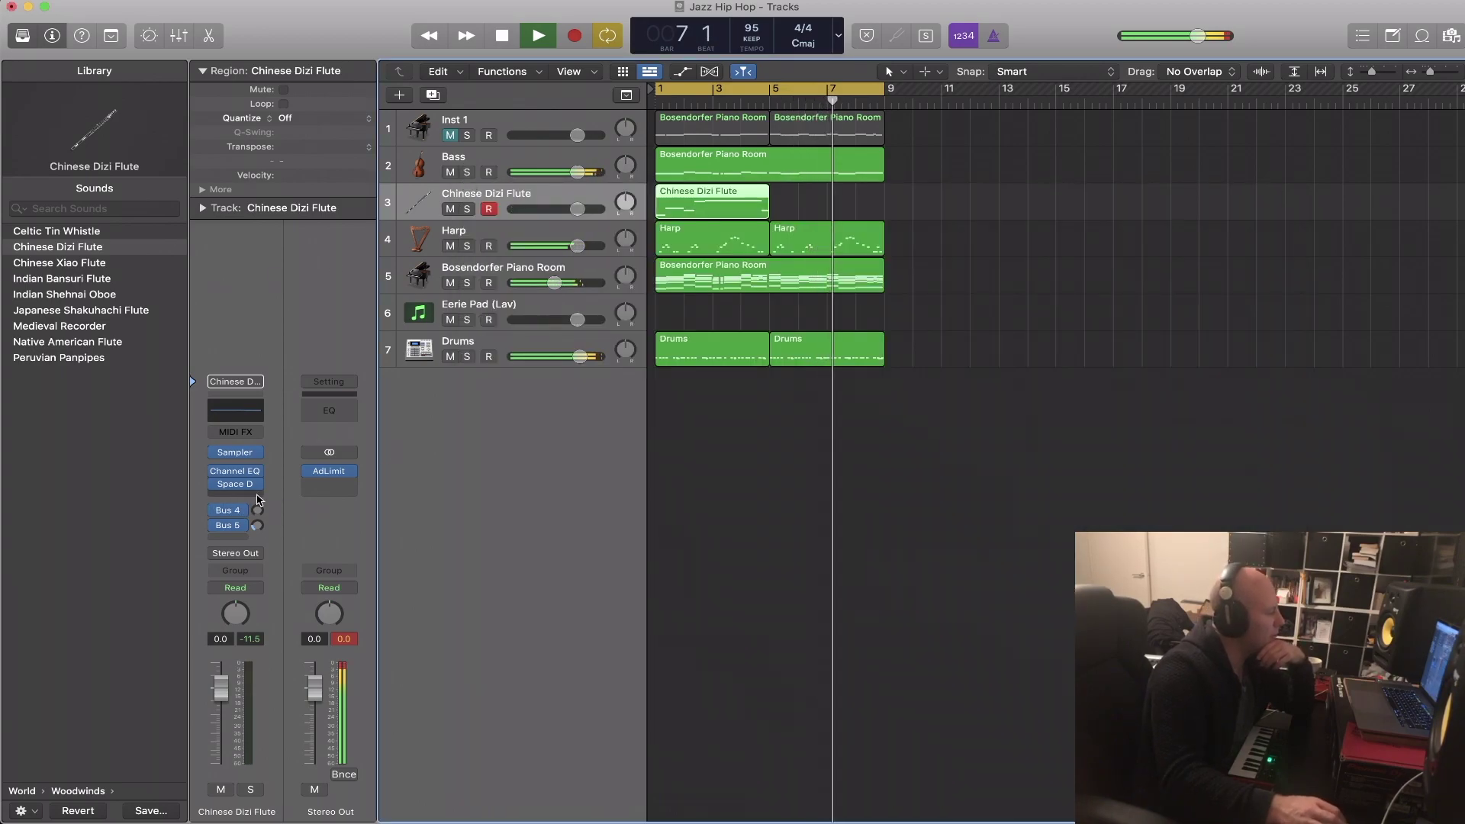
- Insert a stereo Echo on the Chinese Dizi Flute channel, set its Feedback to about 57% and adjust the Dry/Wet mix
left_click(250, 497)
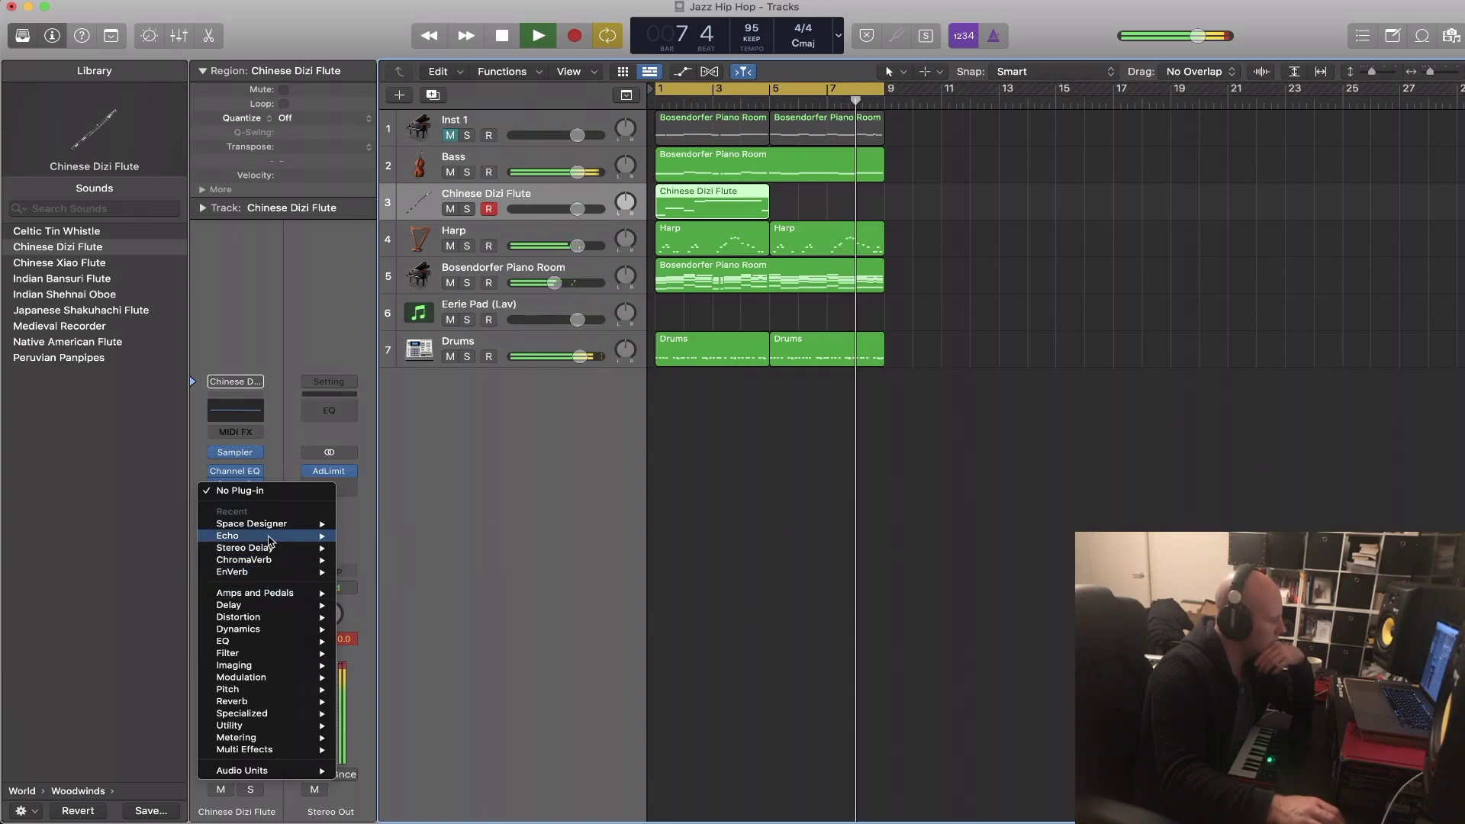
mouse_move(267, 536)
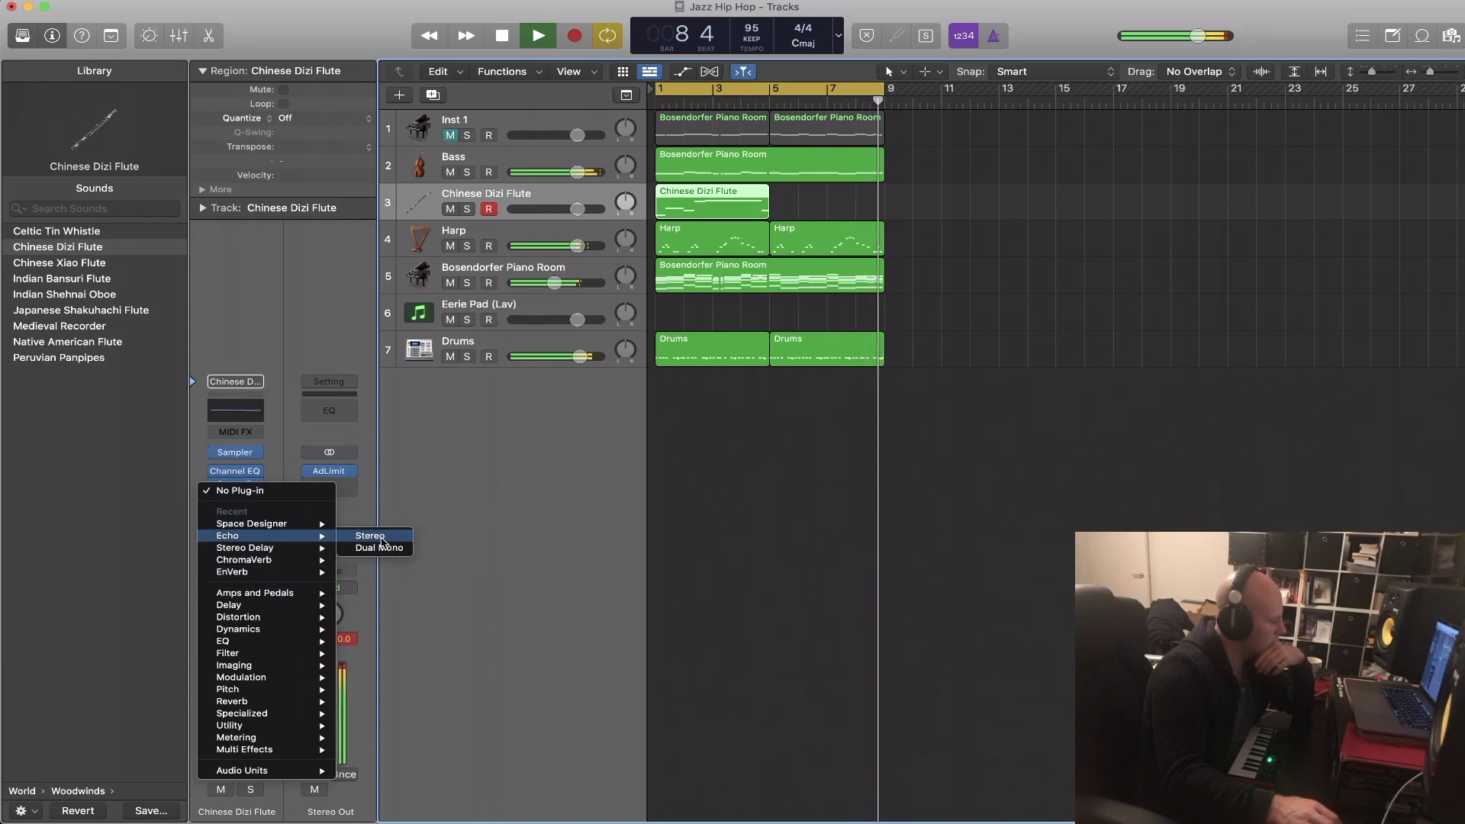
left_click(382, 538)
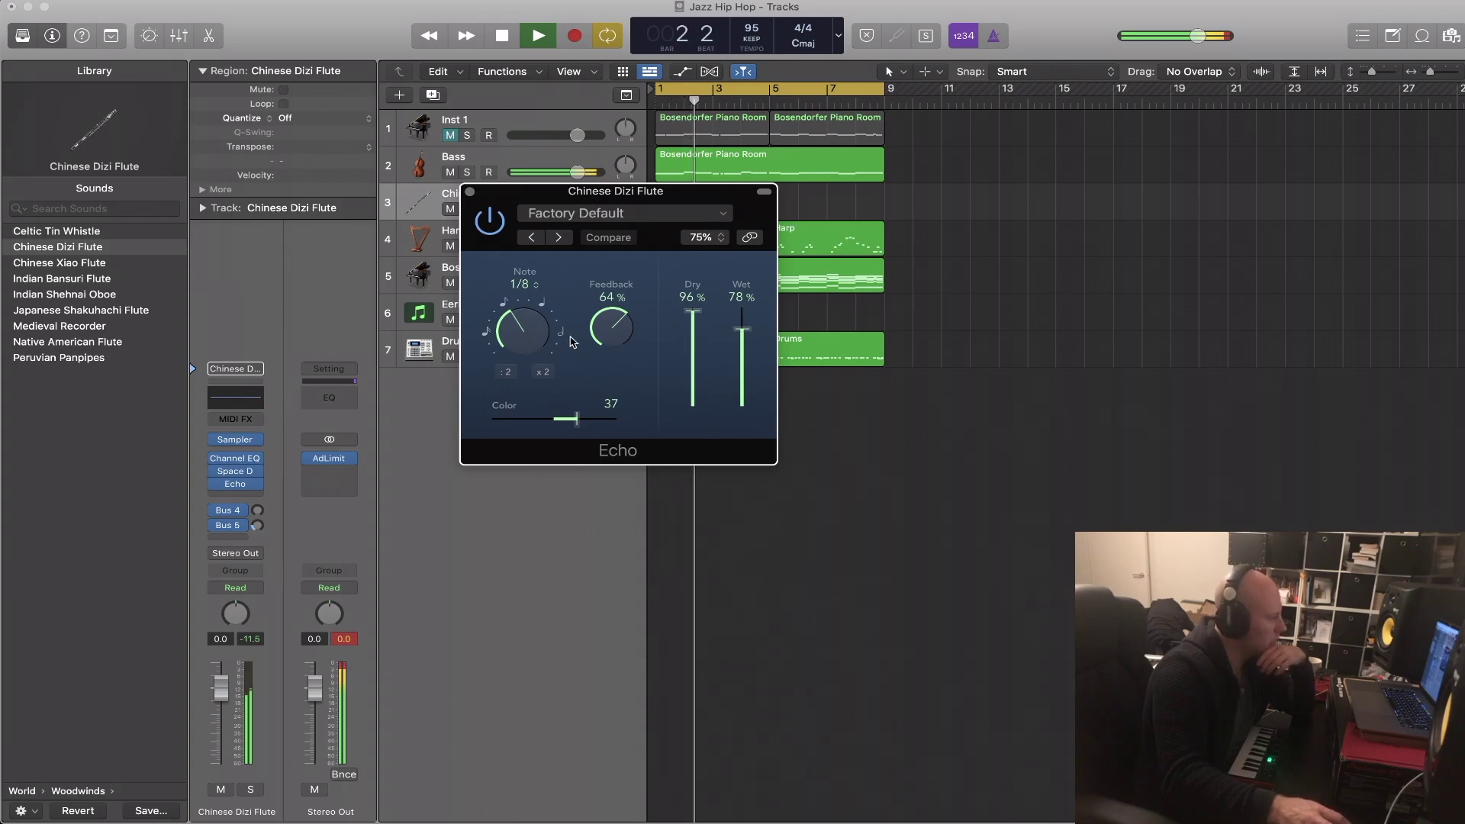
left_click_drag(601, 341, 600, 357)
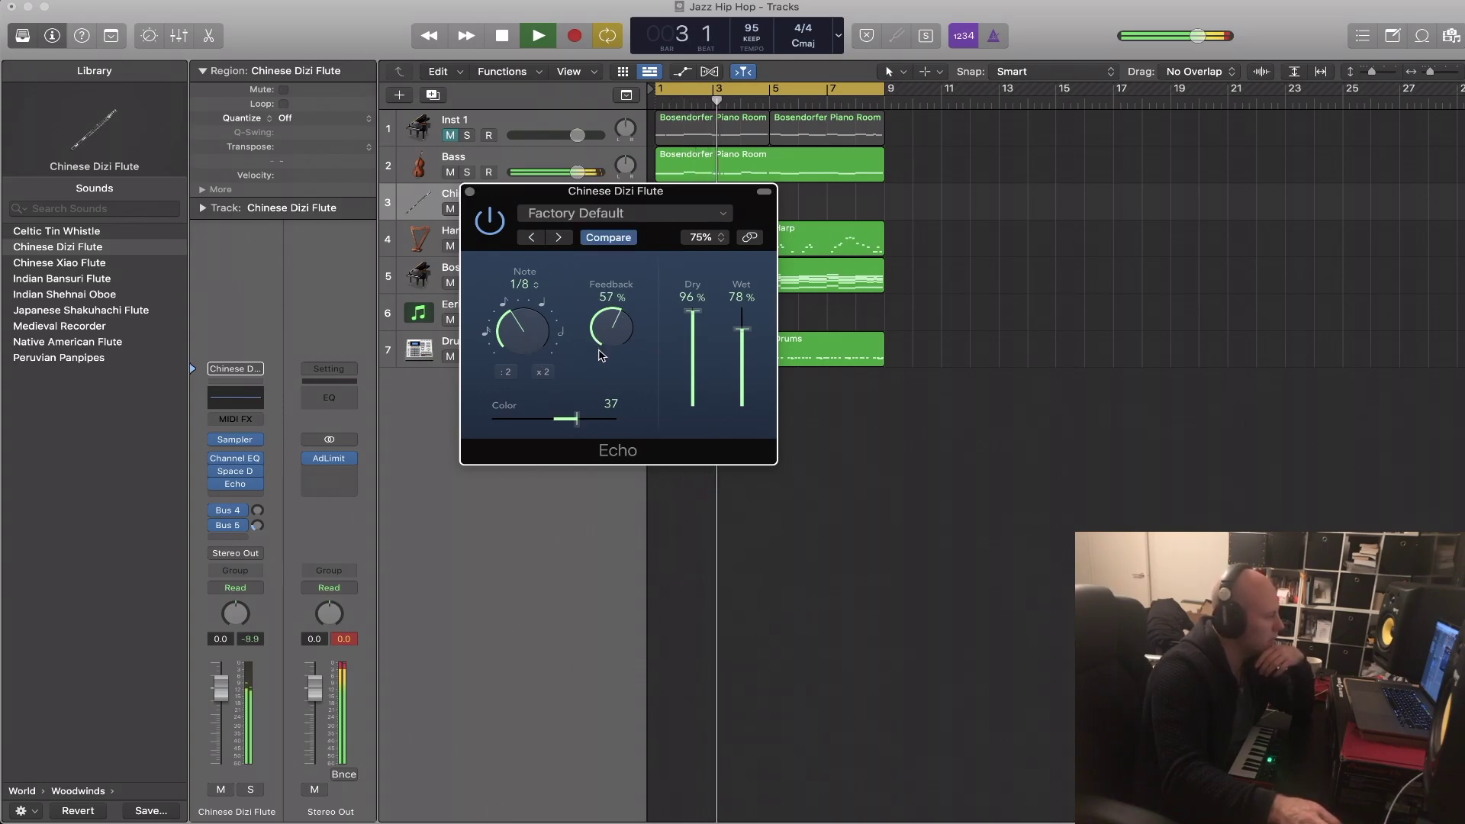
left_click_drag(685, 322, 738, 345)
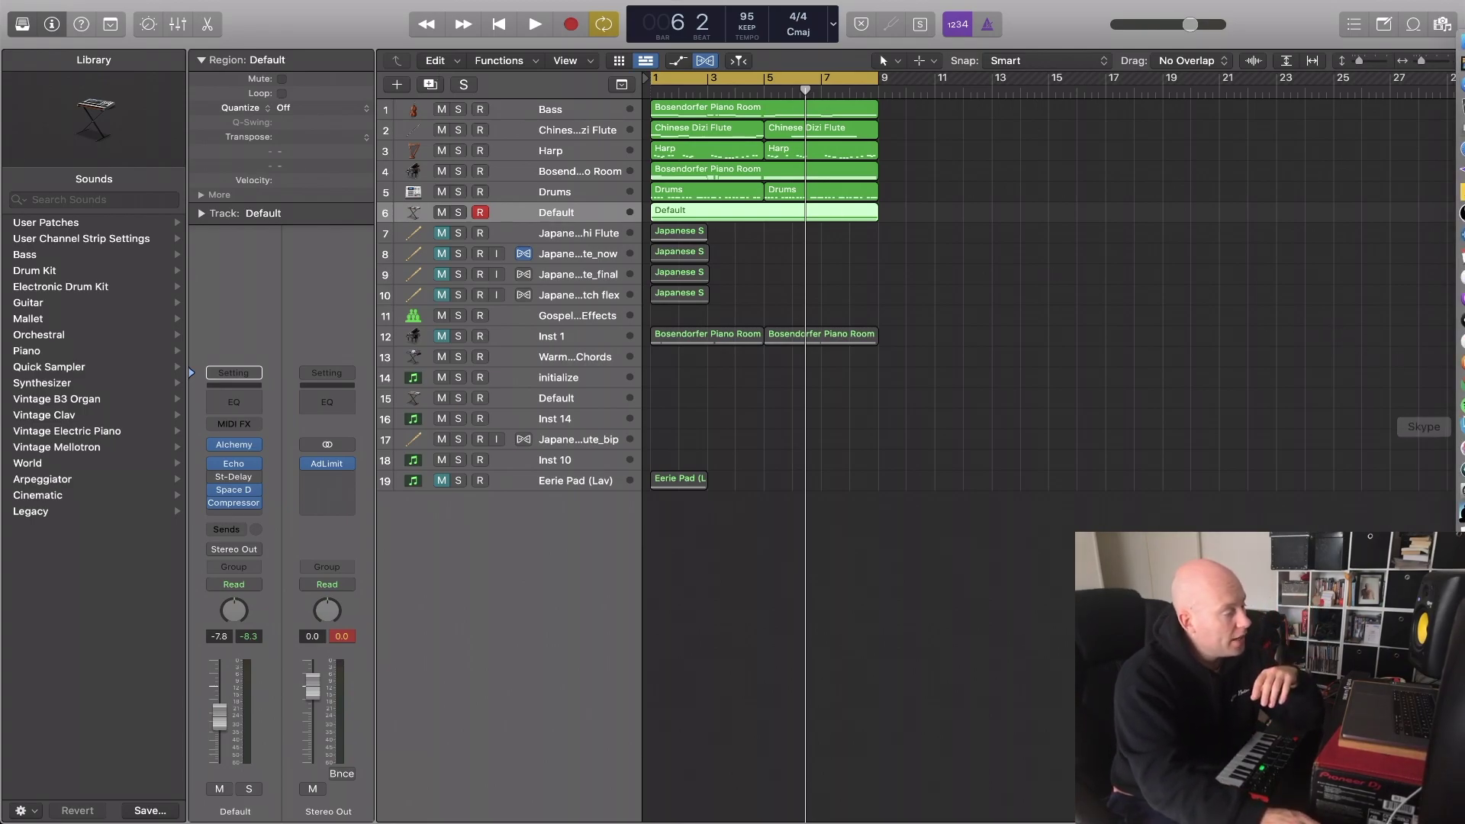
- Switch to the browser and listen to the E-mu Systems Shakuhachi sample video on the WhoSampled page
mouse_move(1446, 404)
left_click(1445, 394)
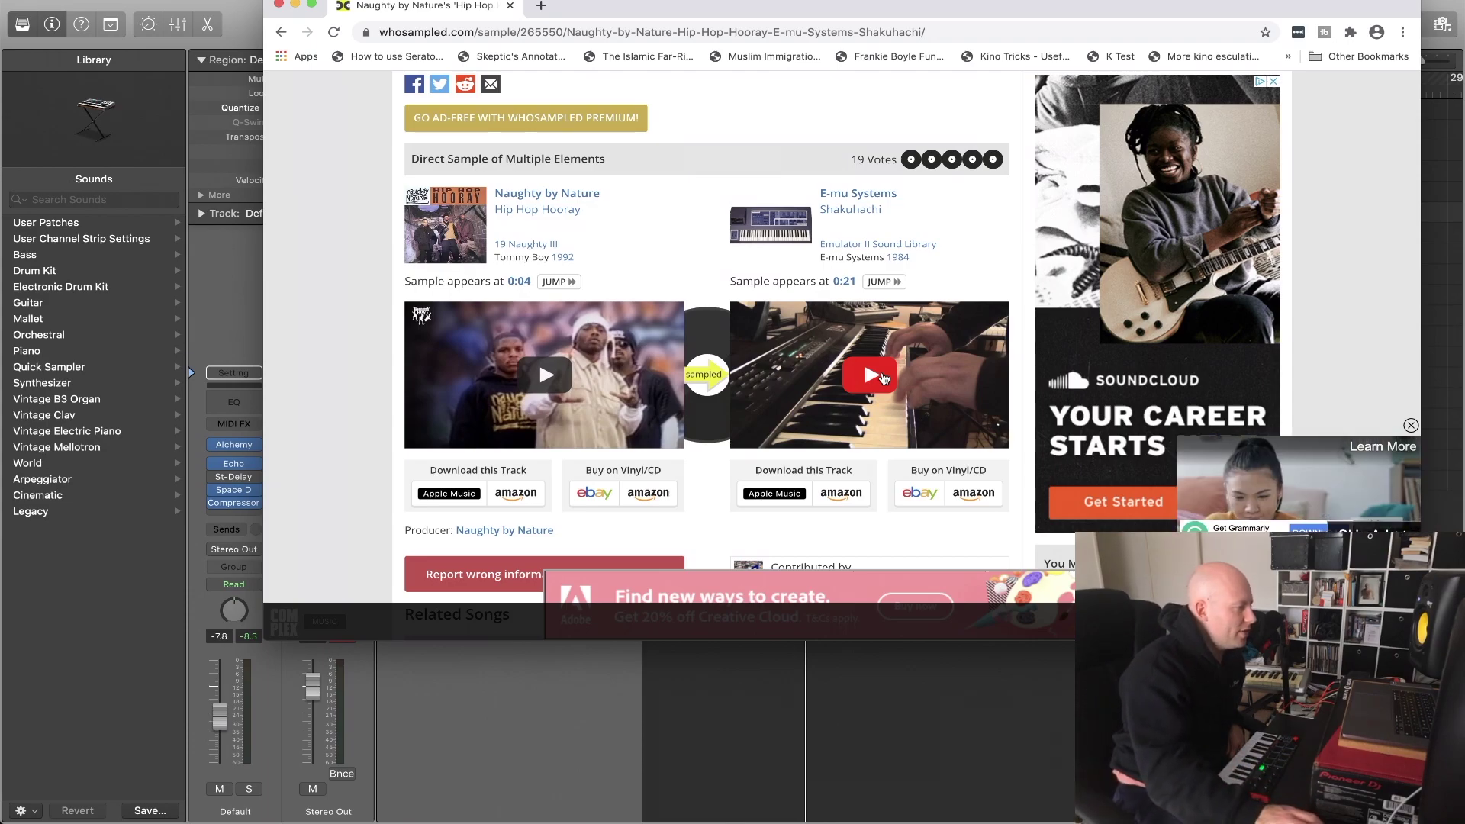
left_click(883, 379)
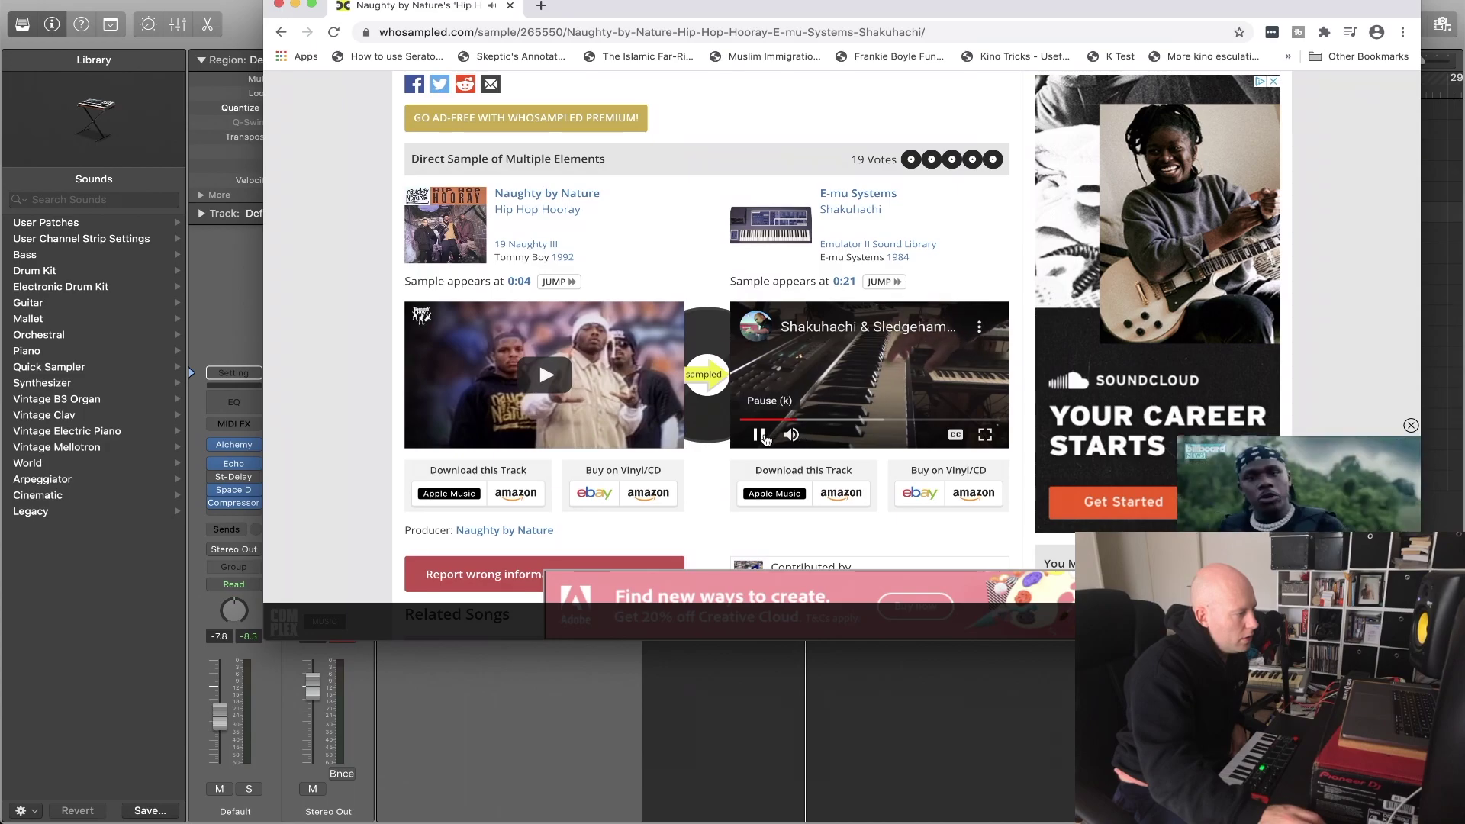
left_click(760, 436)
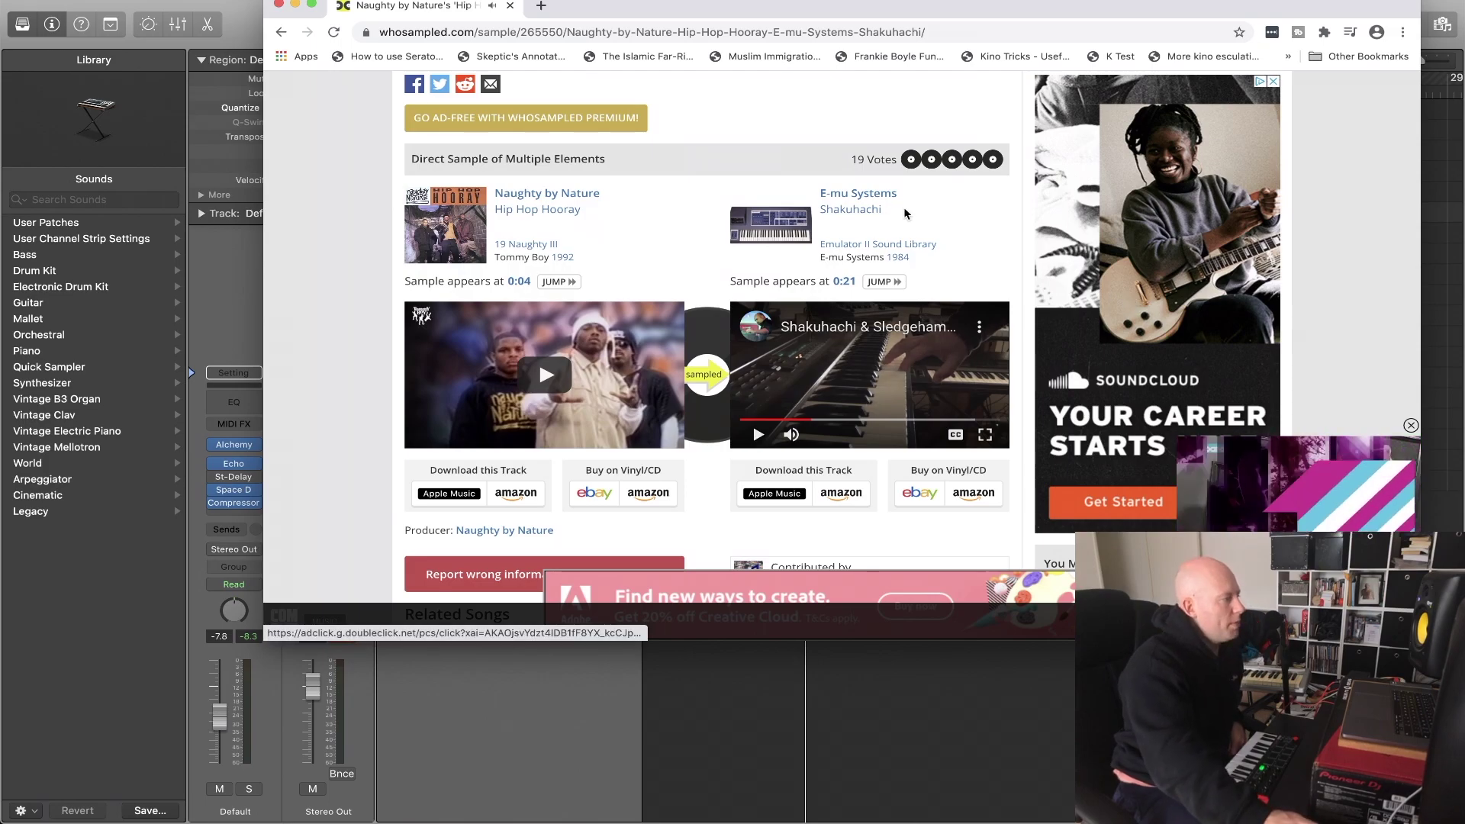
left_click(295, 5)
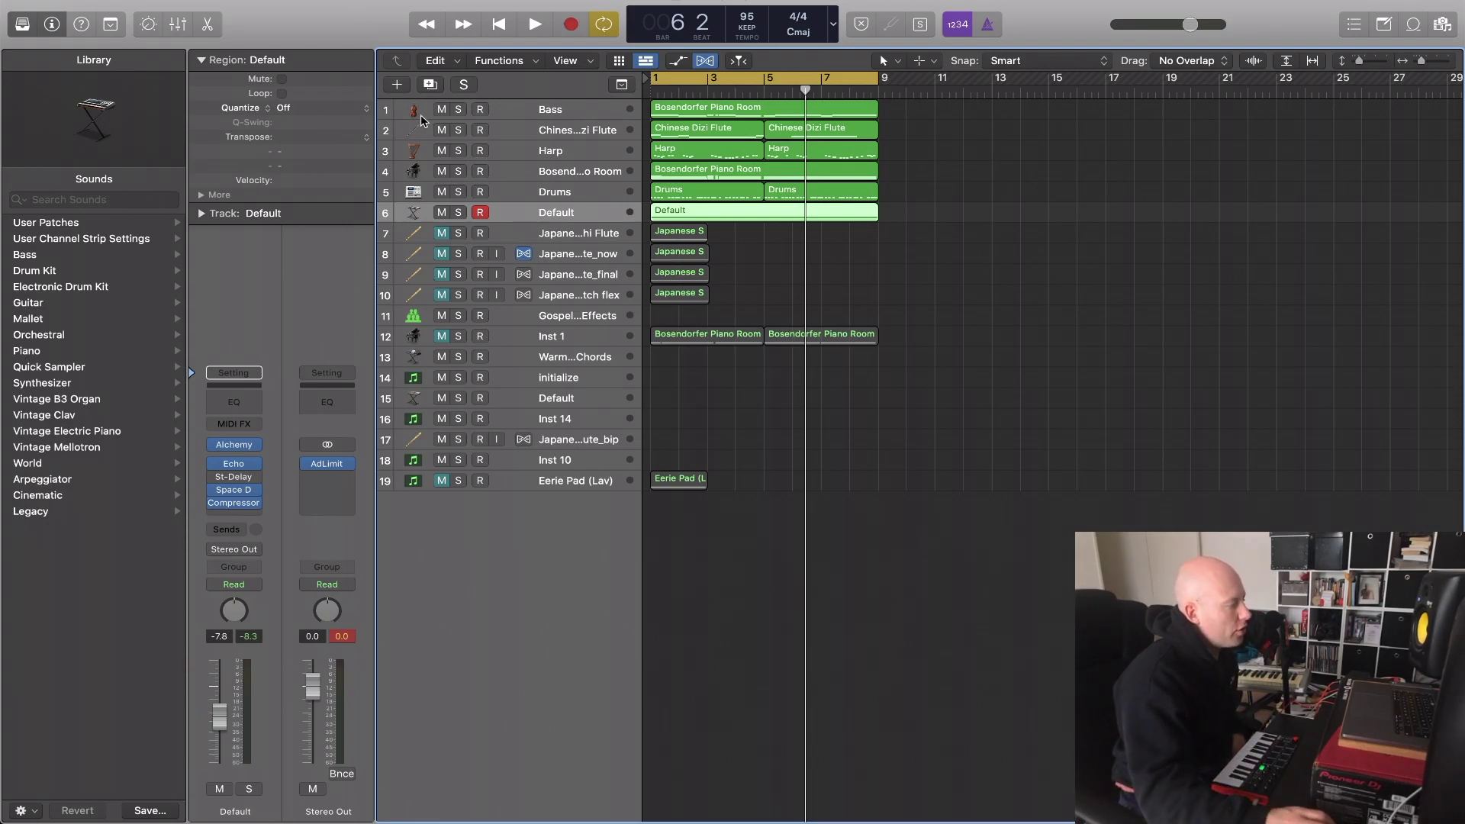
- Unmute and solo the Japanese Shakuhachi Flute part and play its region in bars 1 to 2
left_click(579, 237)
left_click(441, 232)
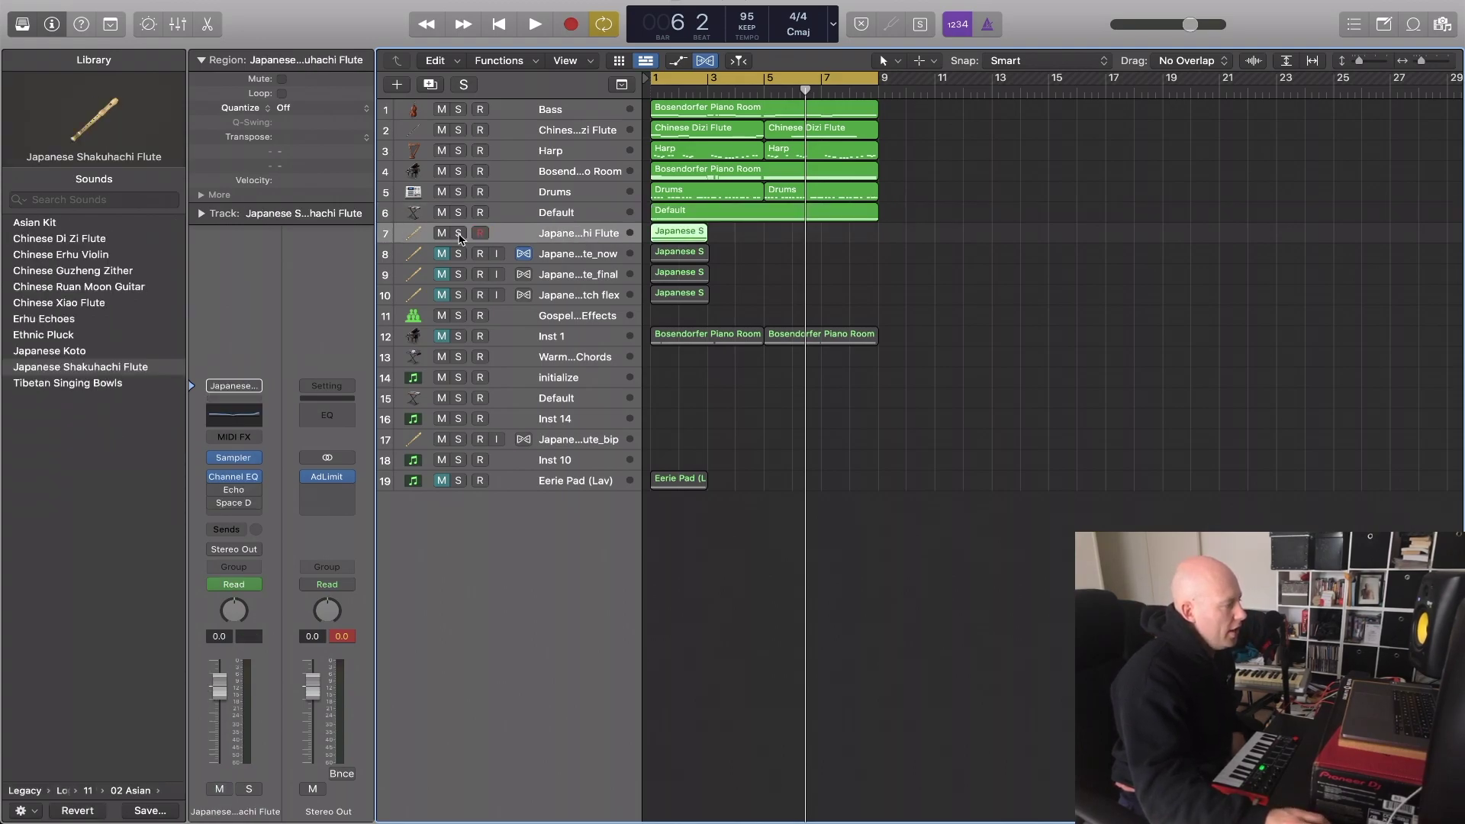
left_click(459, 233)
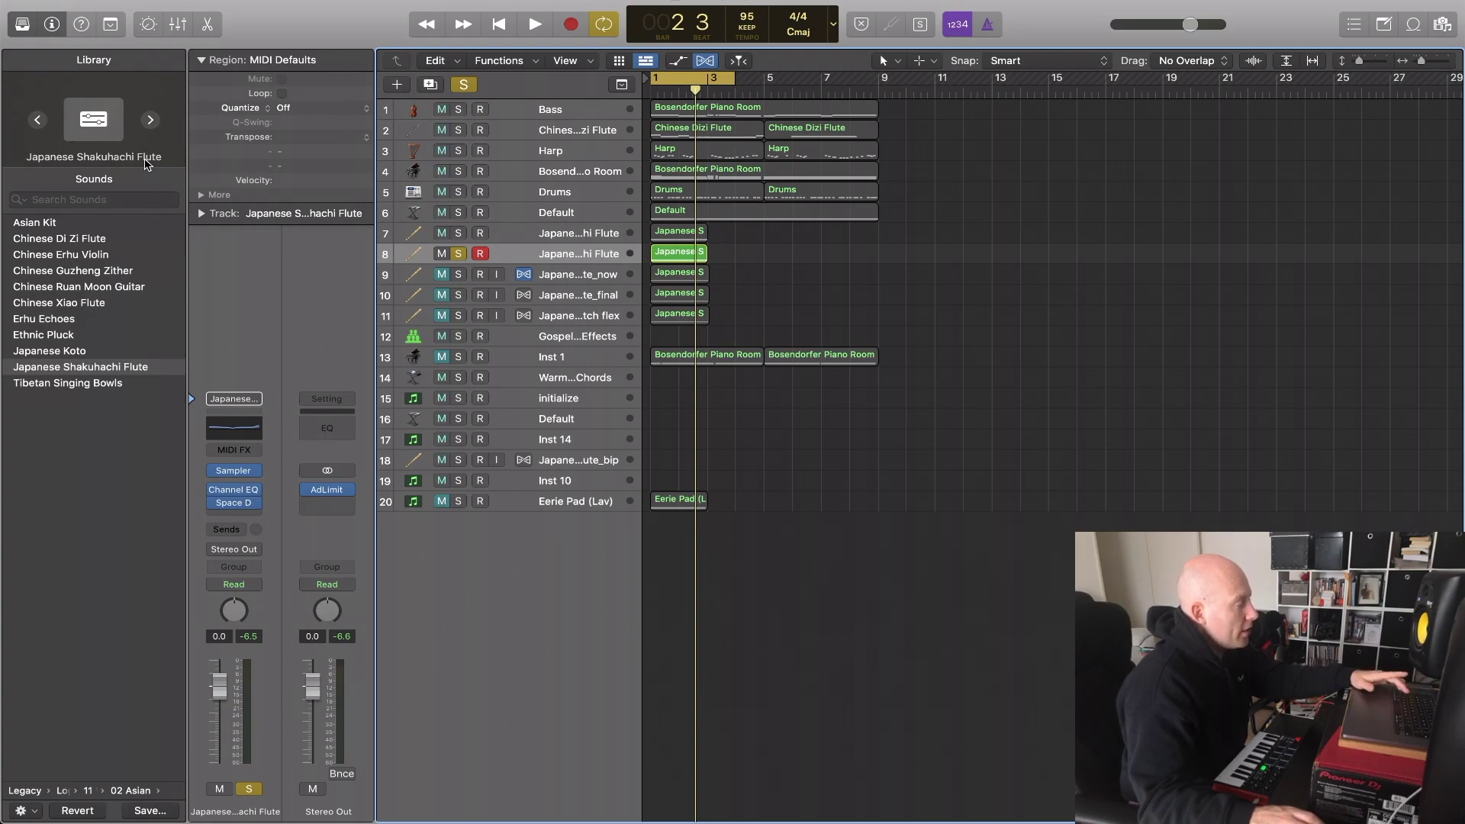
key("space")
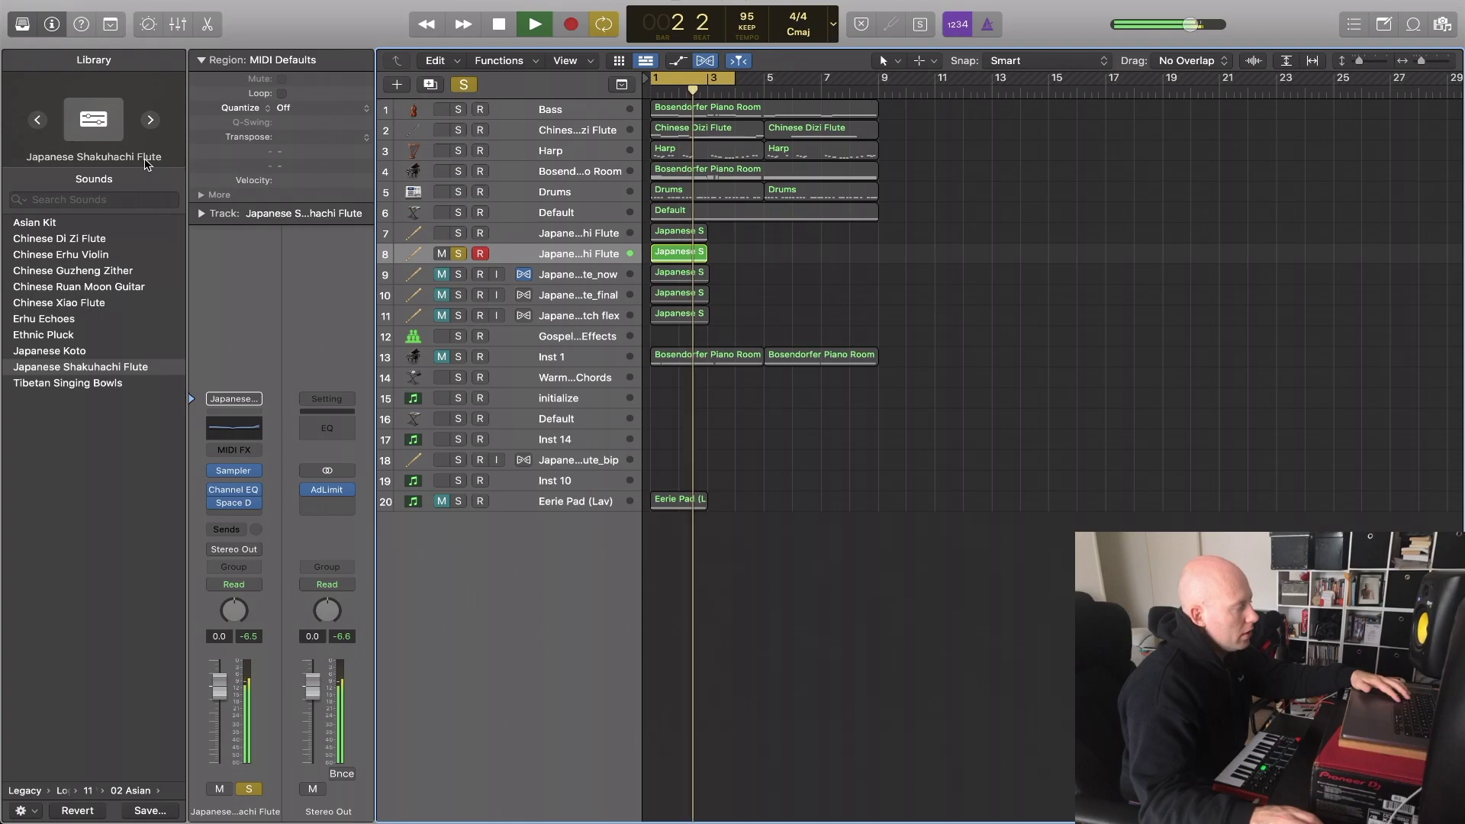
key("space")
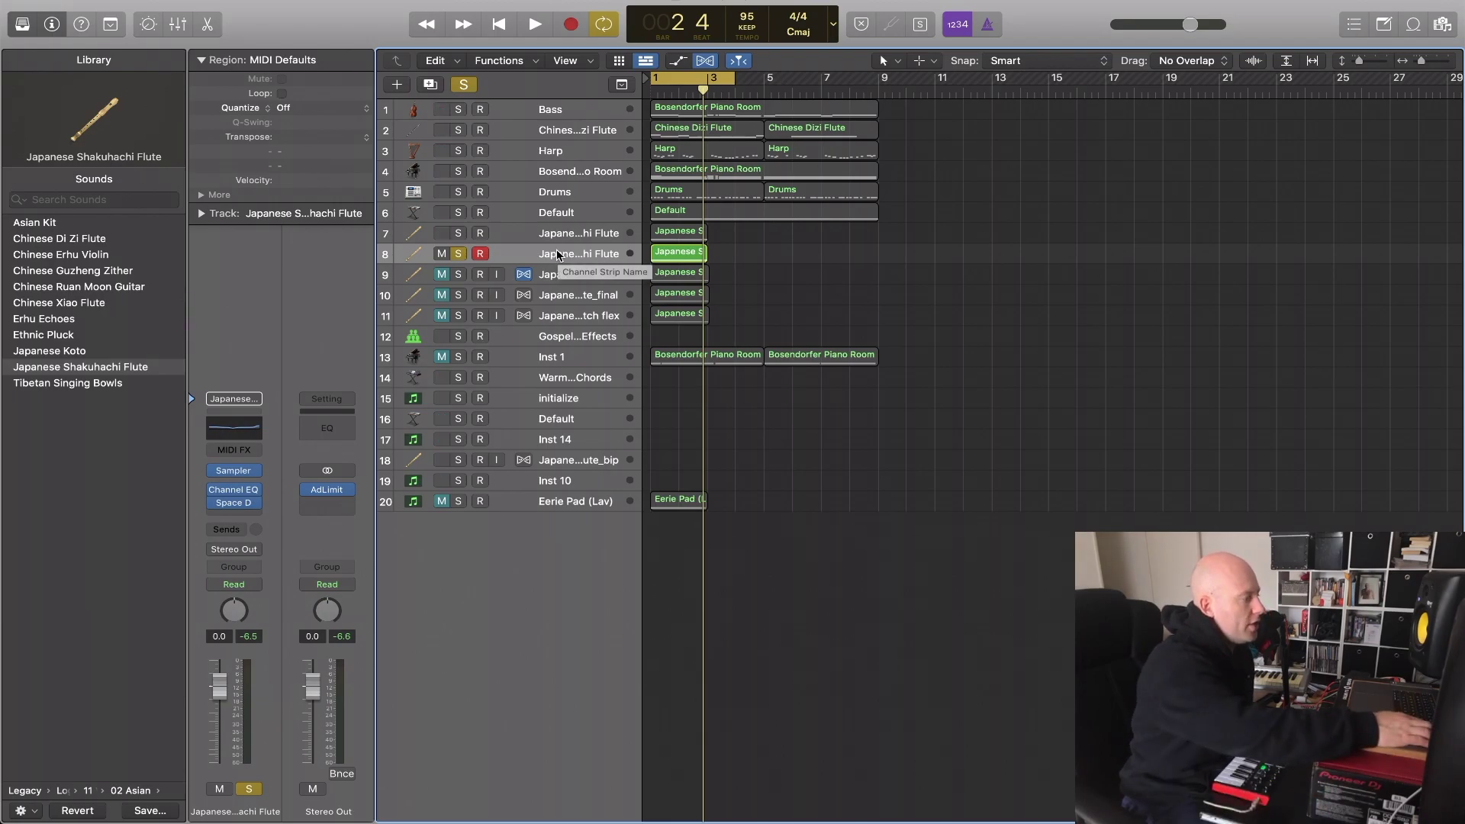
- Delete the duplicate Japanese Shakuhachi Flute track and select the original one on track 7
key("super+BackSpace")
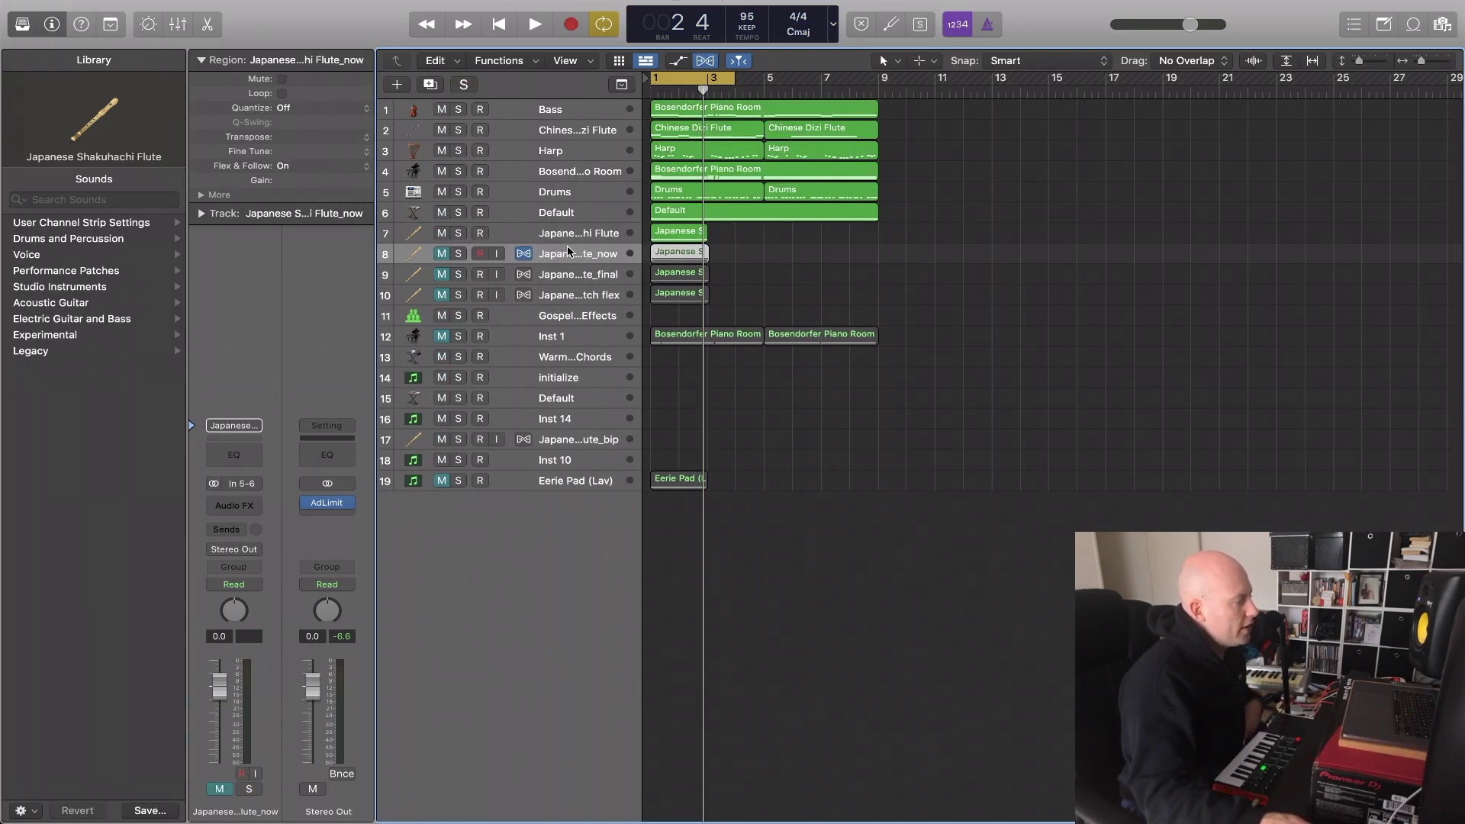
left_click(555, 241)
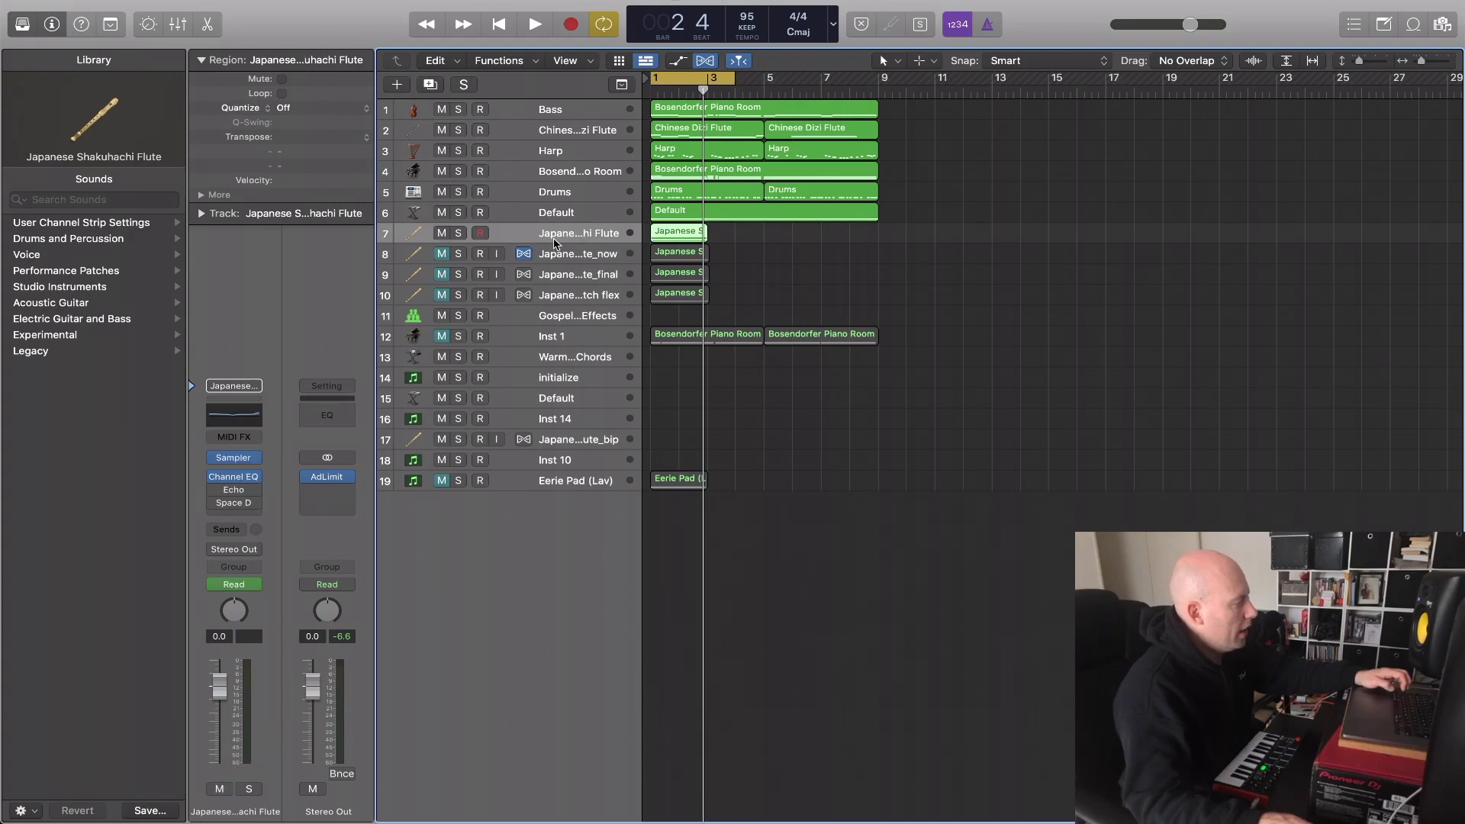
- Open the Japanese Shakuhachi Flute region in the Piano Roll and examine its Pitch Bend and Sampler Filter 1 Cutoff automation
key("super+4")
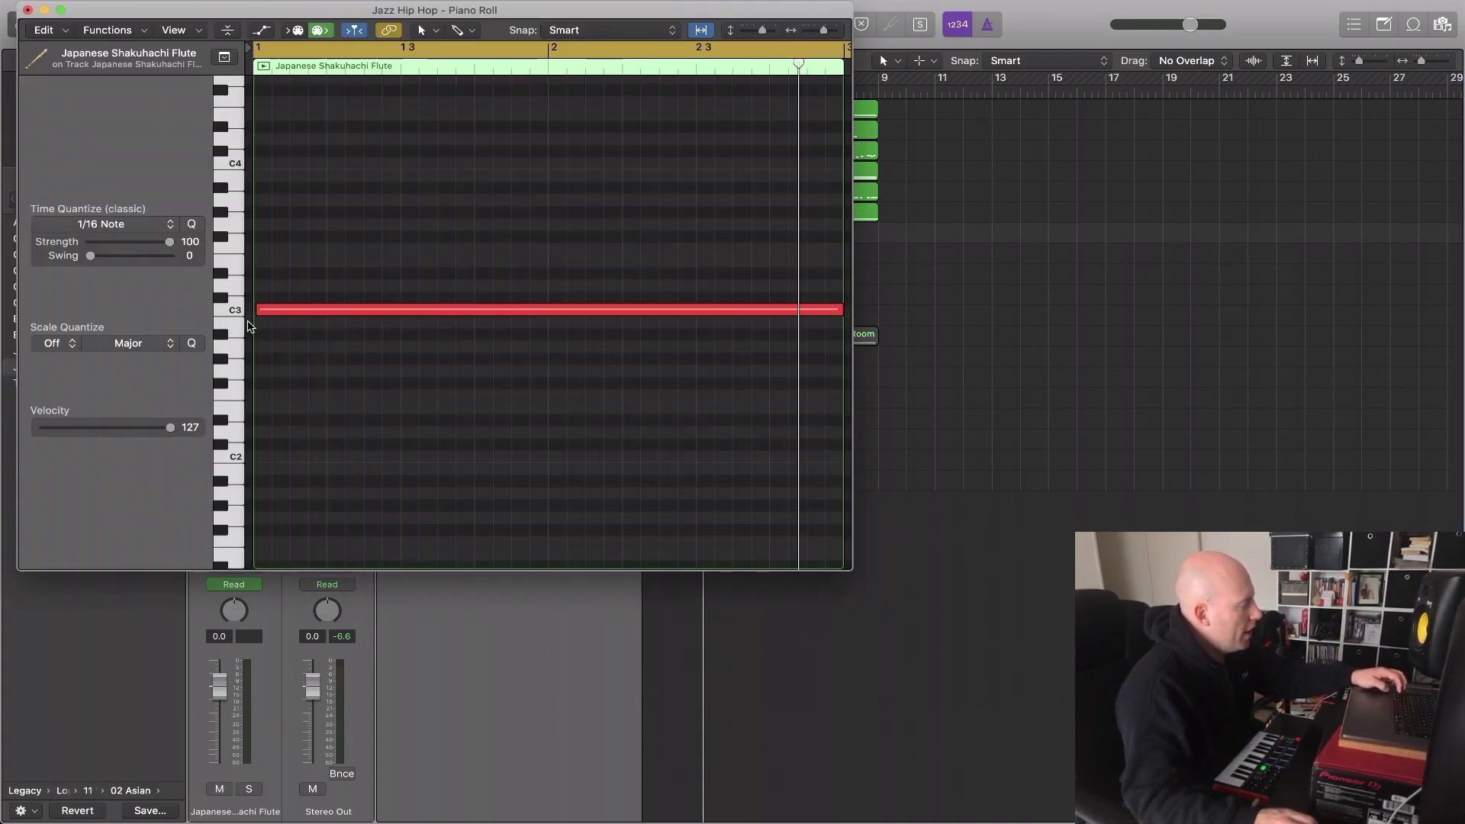
key("a")
left_click(199, 458)
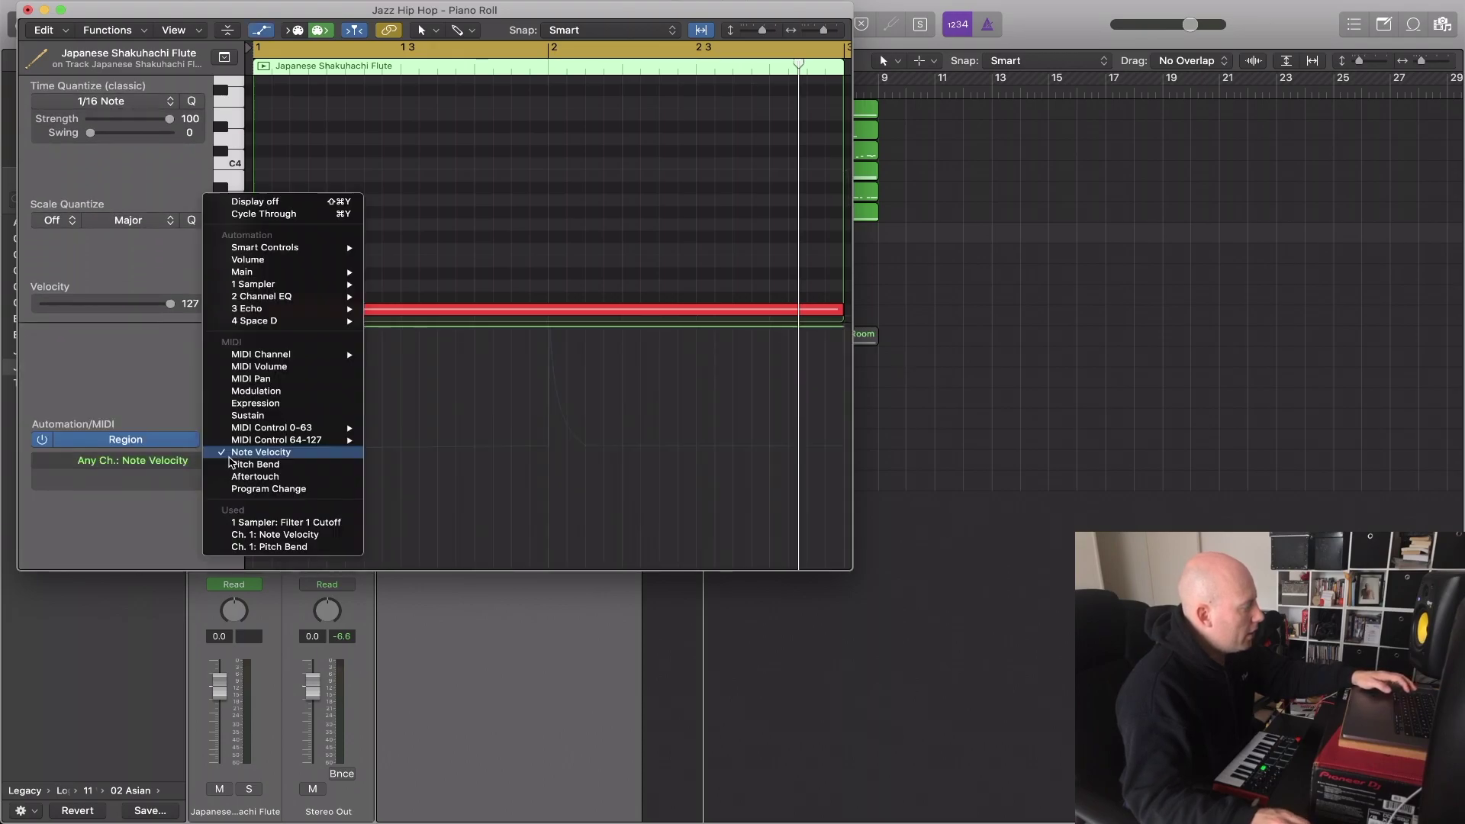
left_click(284, 548)
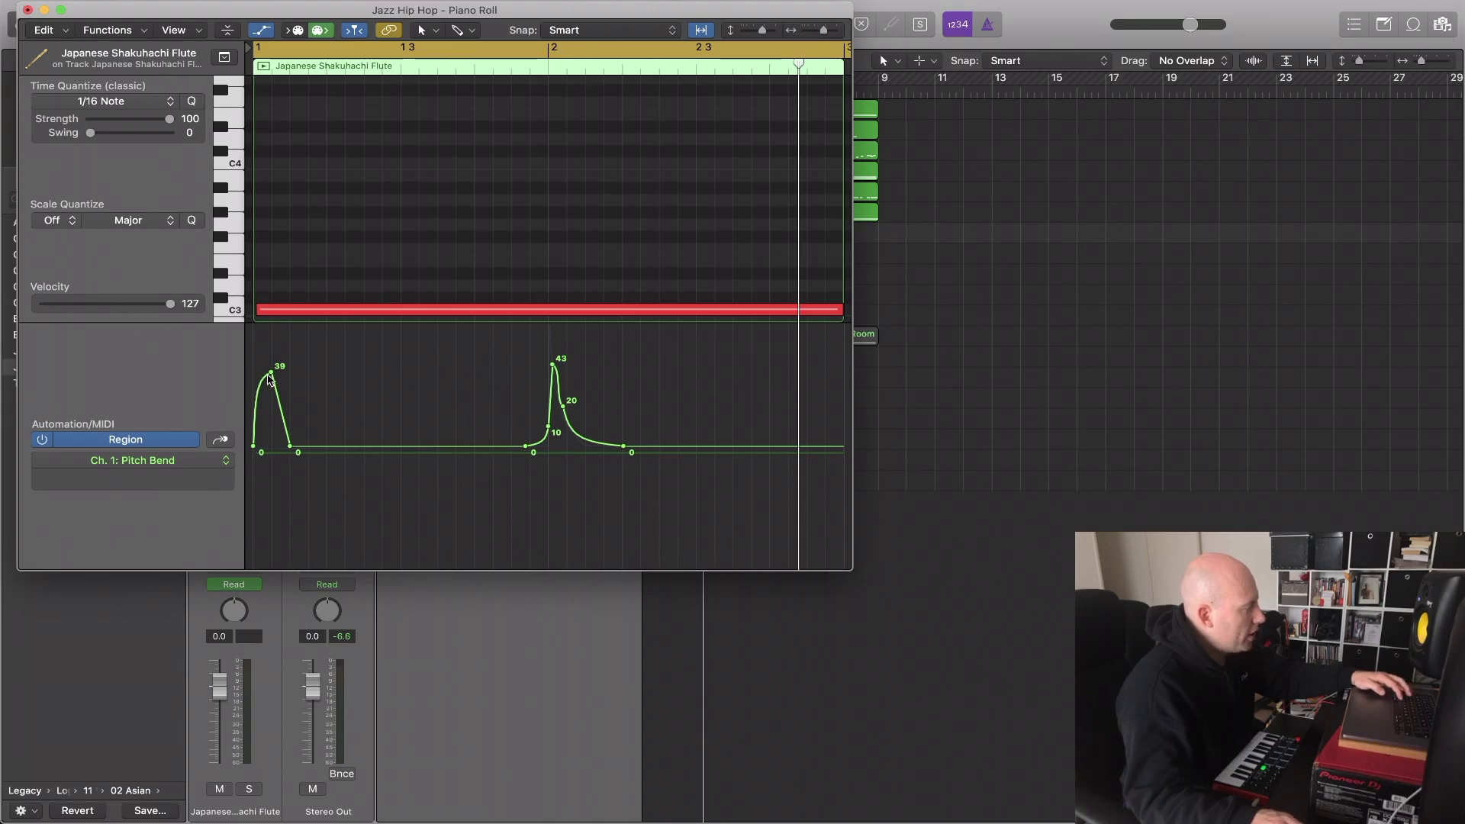
left_click(213, 460)
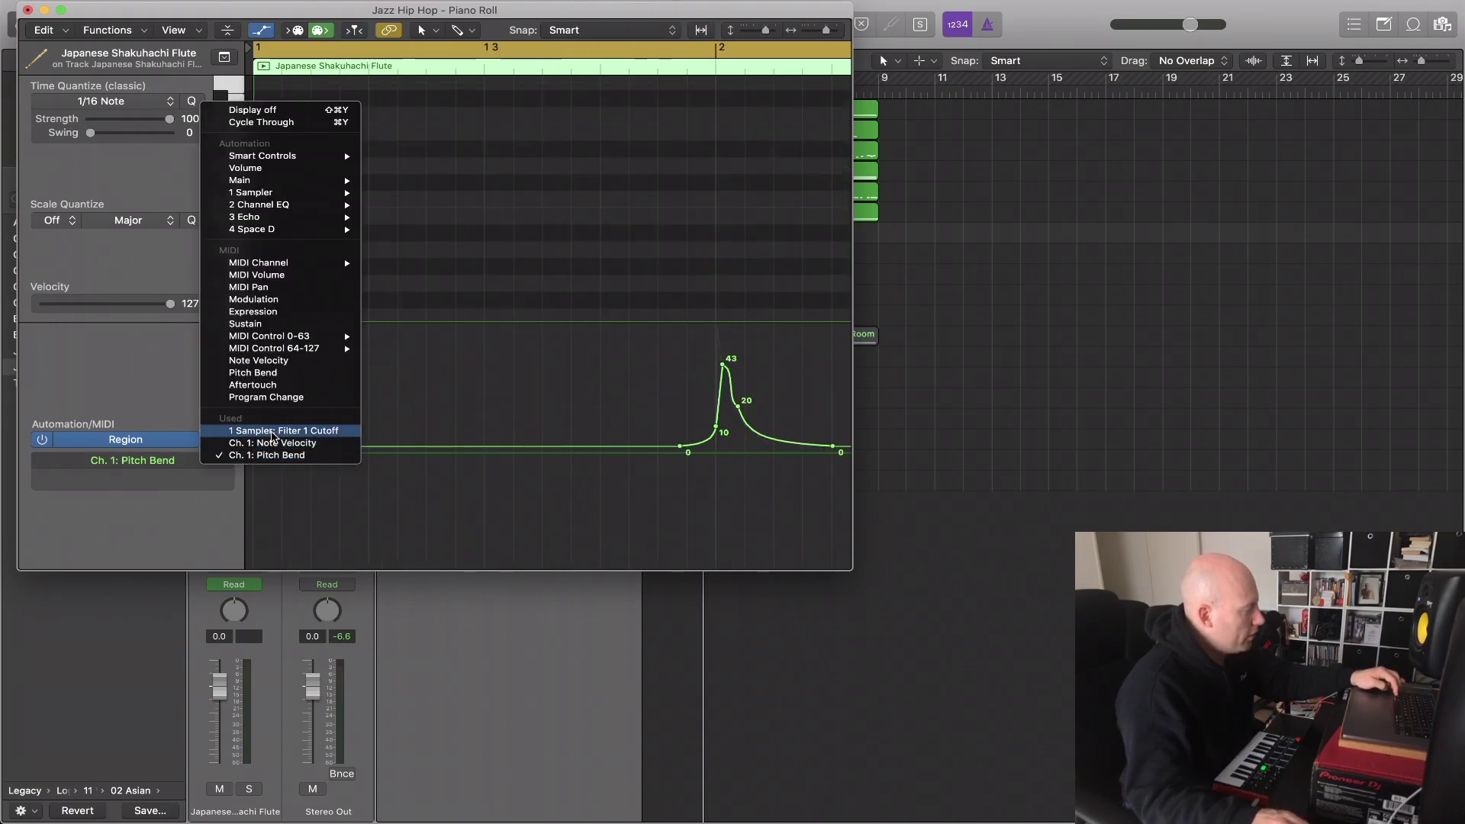
left_click(274, 437)
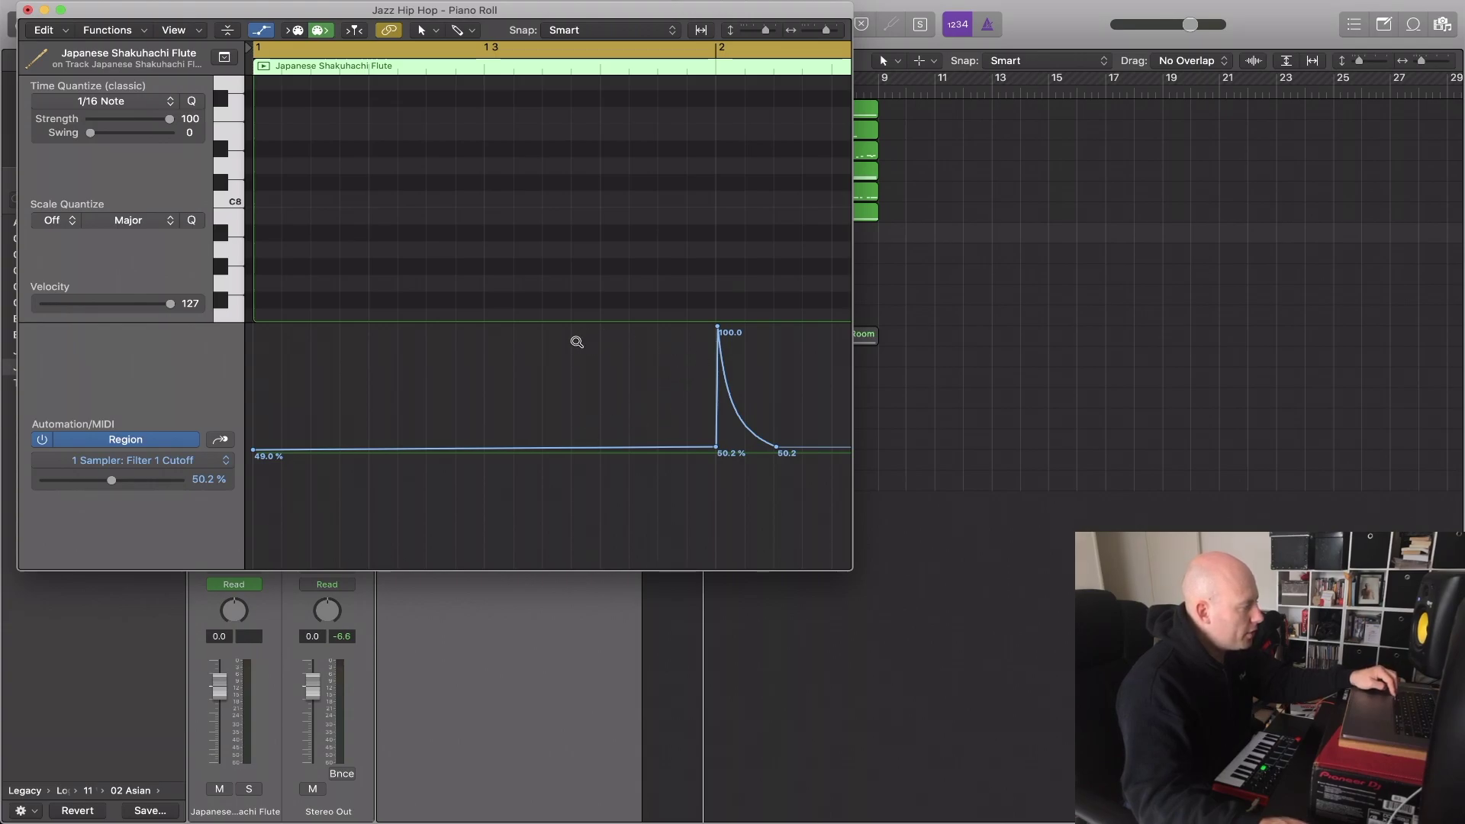
left_click(28, 10)
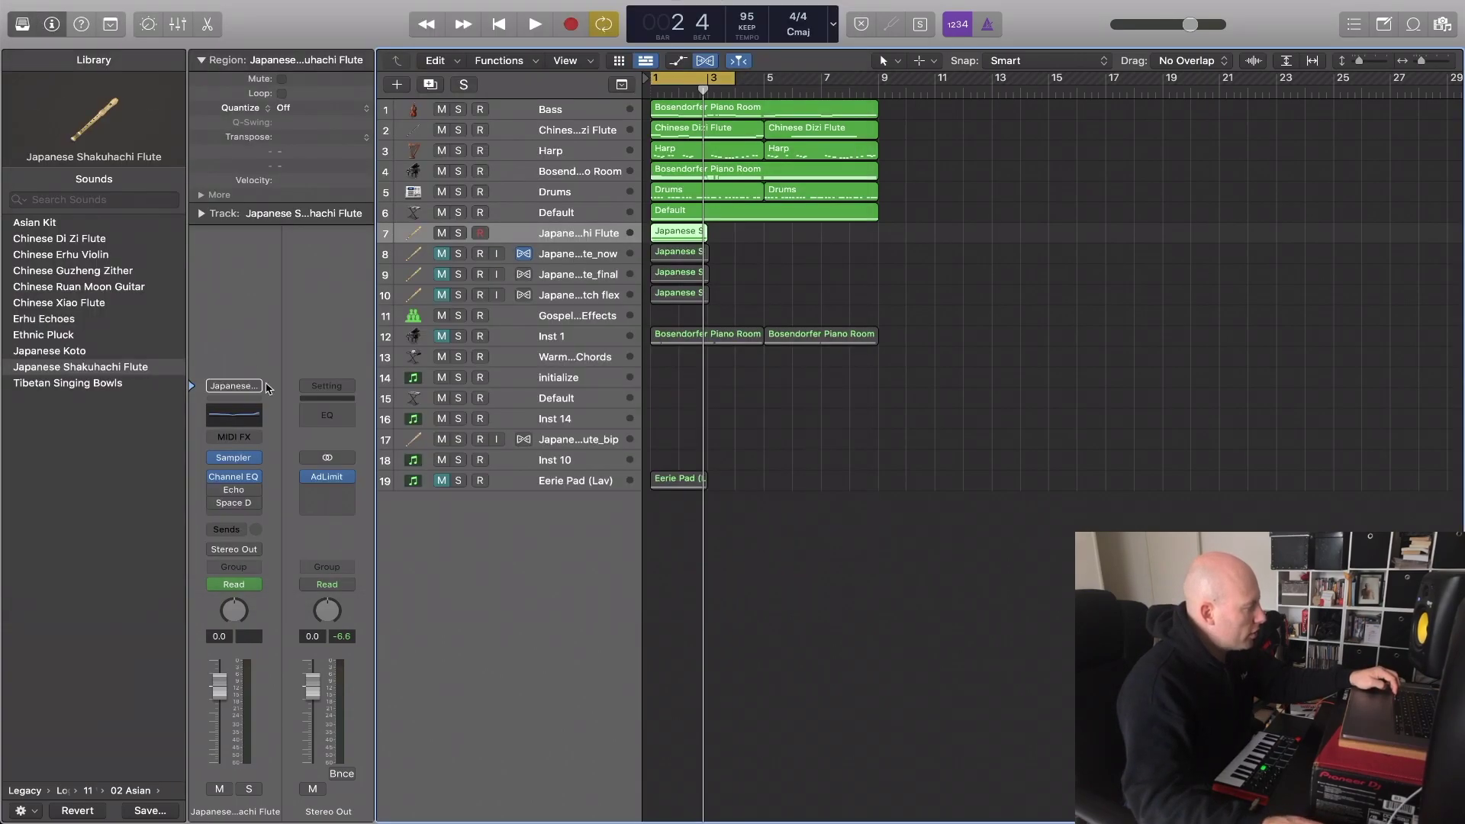
- Examine the modulation settings in the Sampler instrument on the Japanese Shakuhachi Flute channel
left_click(235, 458)
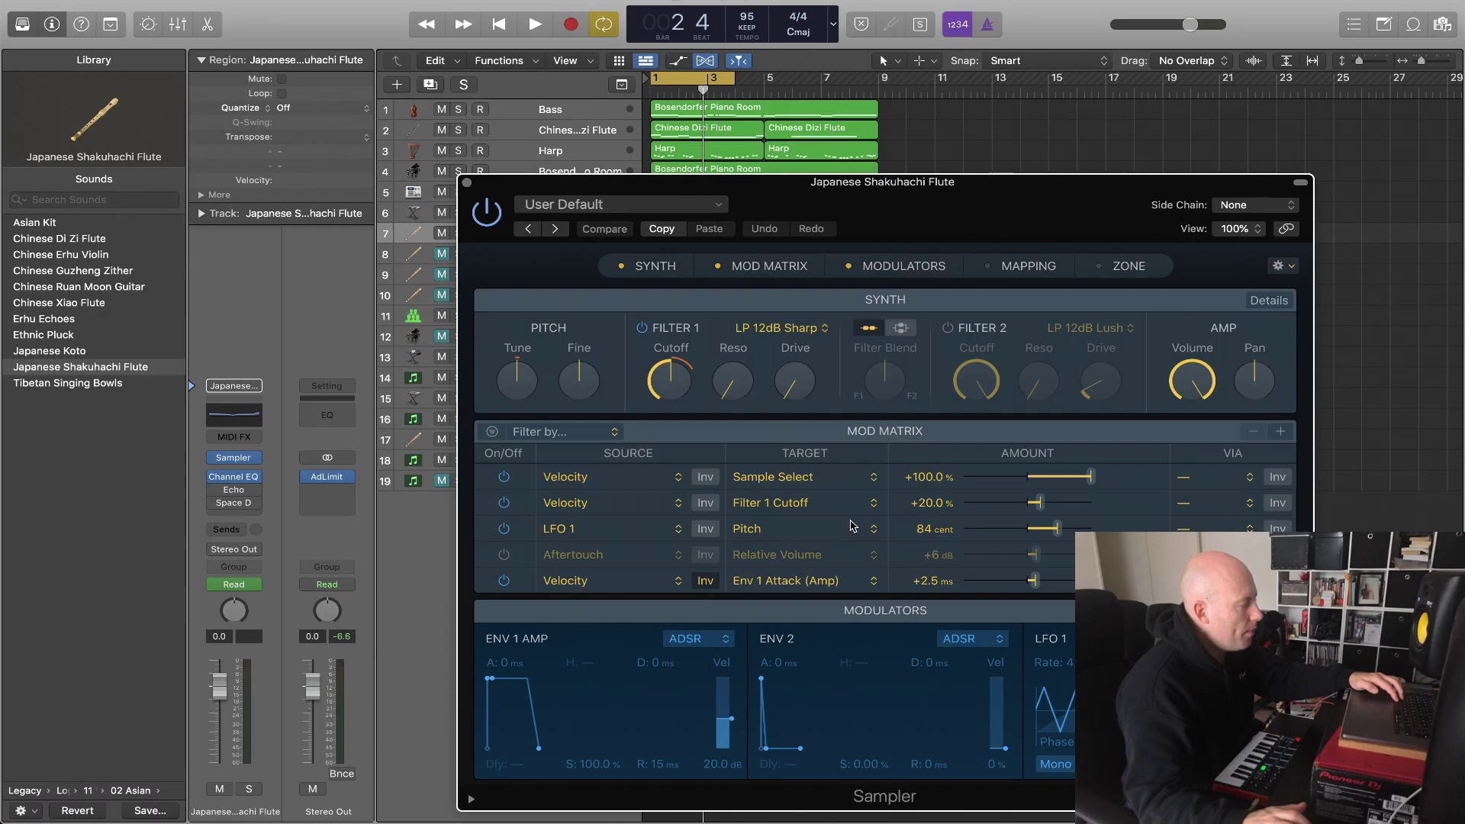
left_click_drag(647, 187, 982, 216)
- Mute the Japanese Shakuhachi Flute track, then unmute, solo and play the Japanese Shakuhachi Flute_now audio track
left_click(460, 235)
key("space")
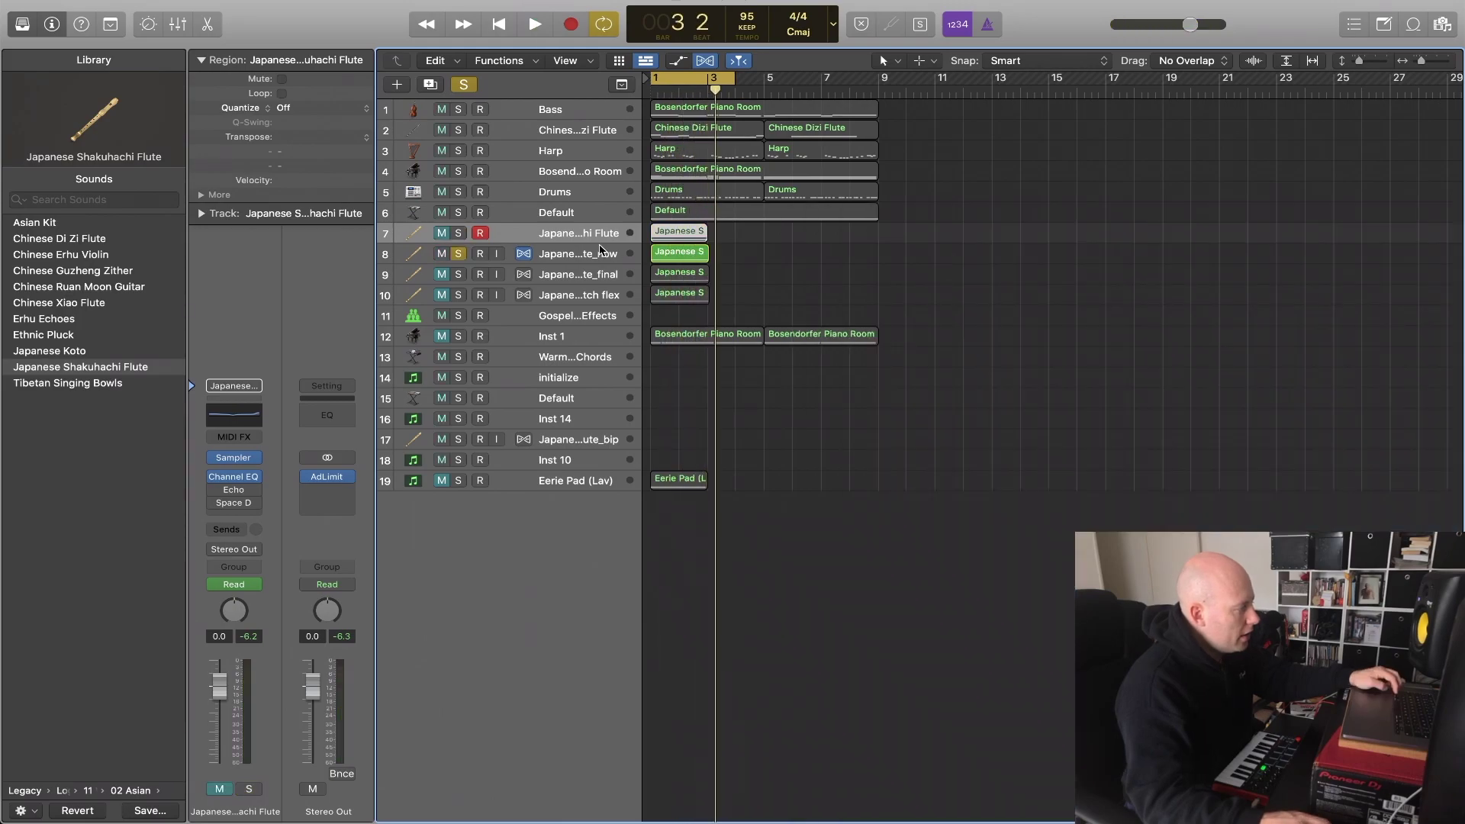
left_click(602, 252)
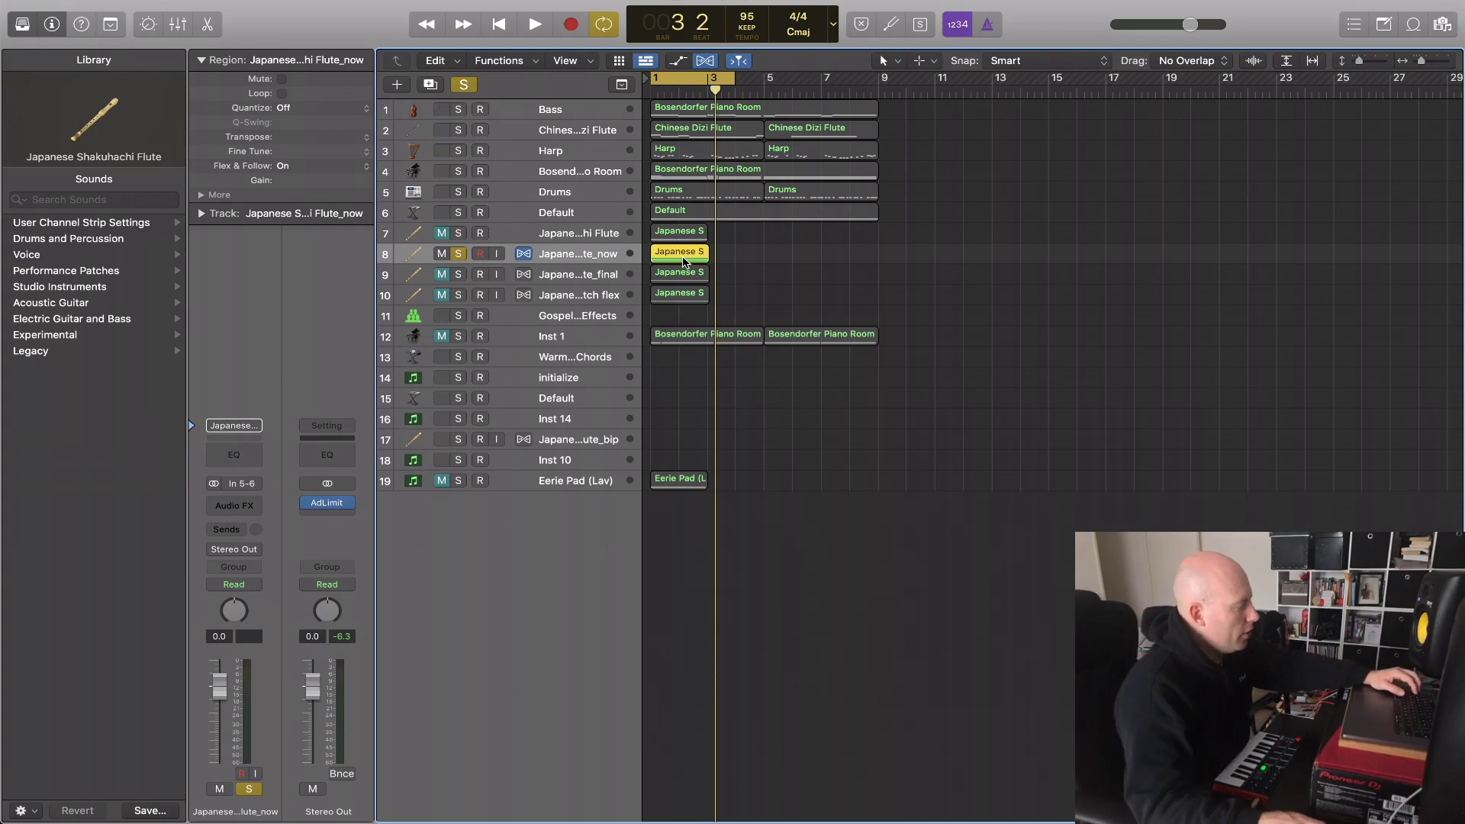
key("z")
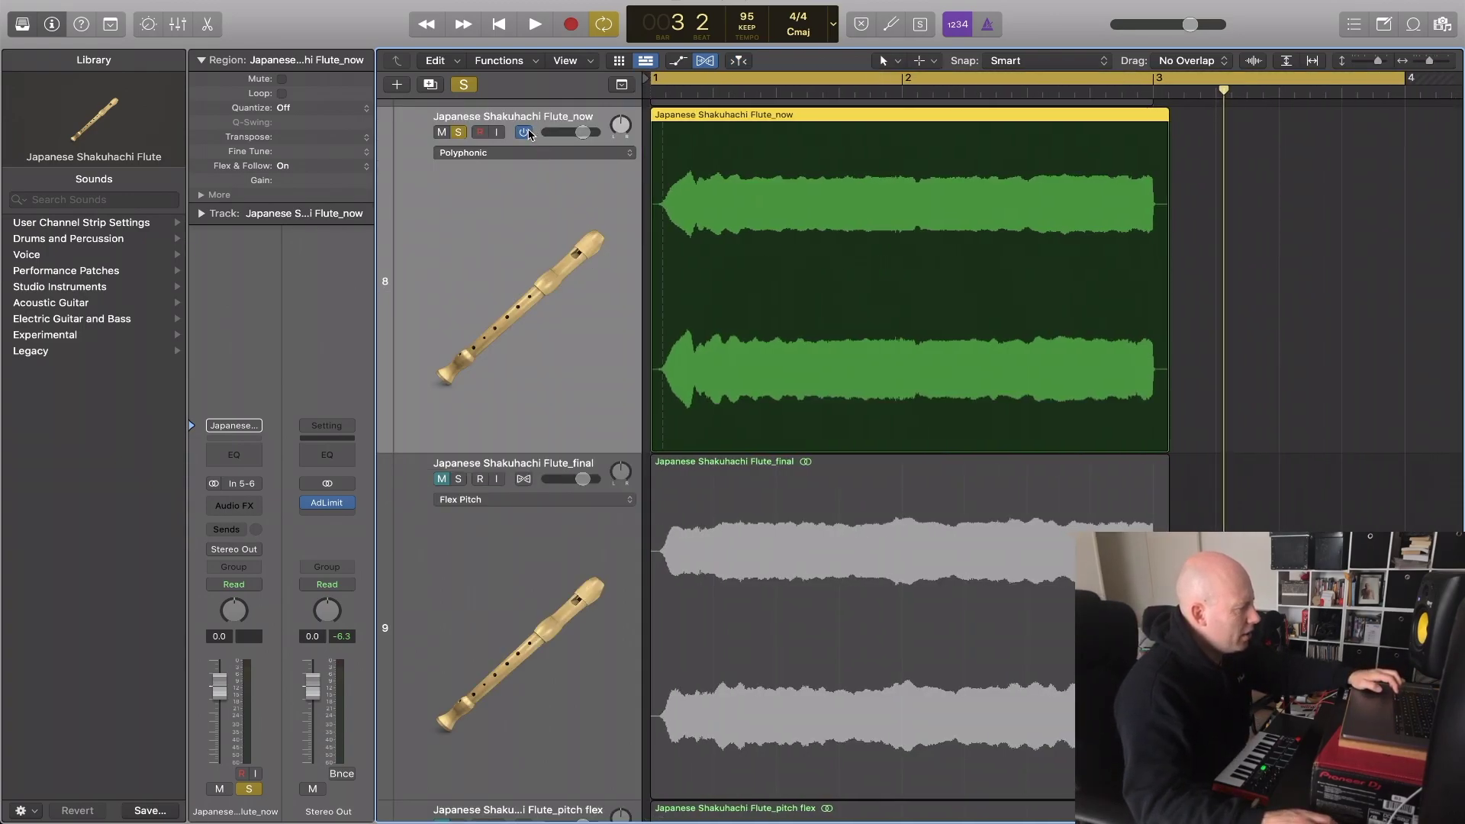
- Turn on Flex Pitch for the Japanese Shakuhachi Flute_final track and solo it instead of the Flute_now track
left_click(525, 478)
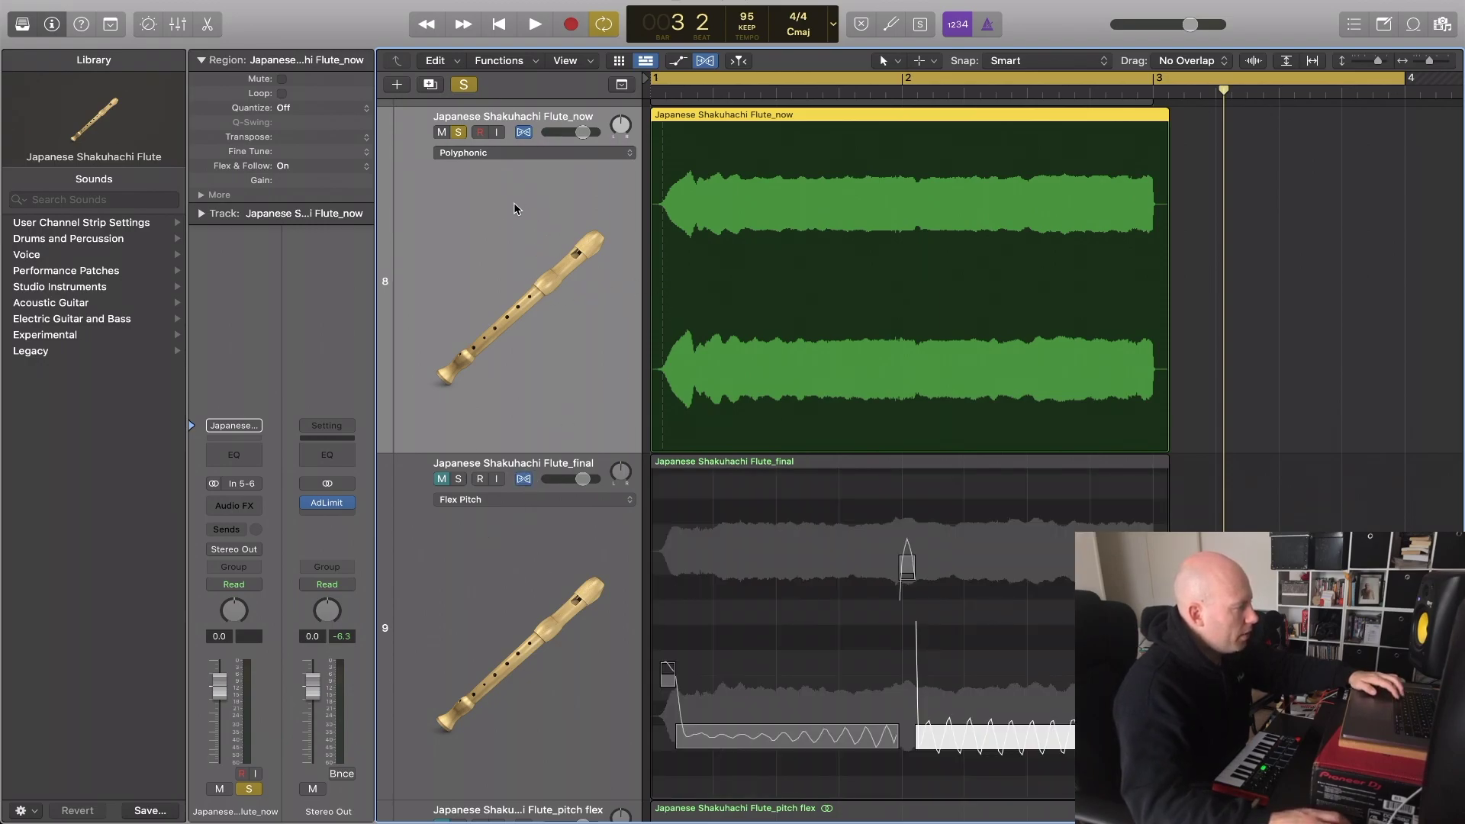
left_click(460, 132)
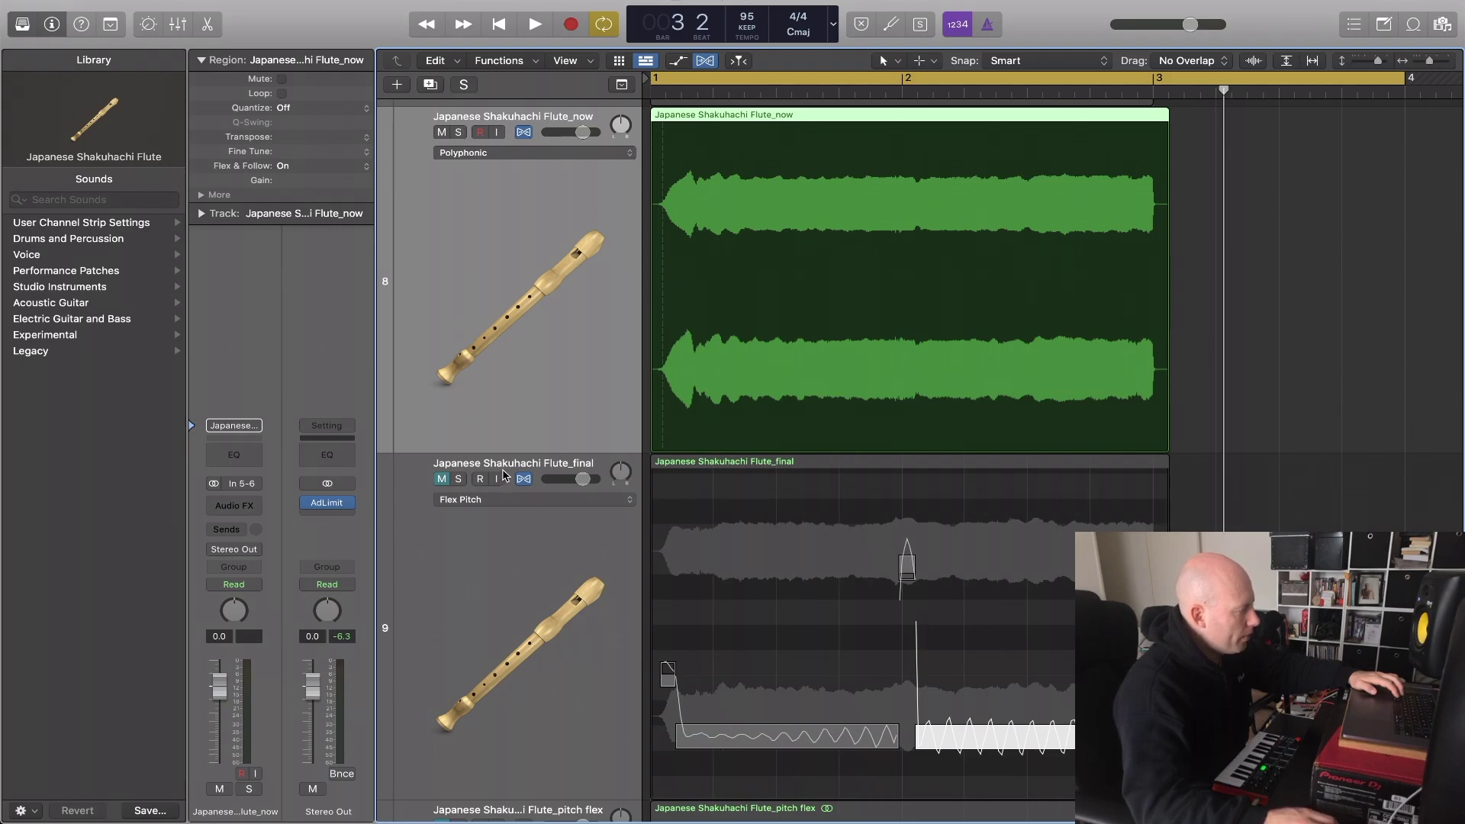
left_click(503, 471)
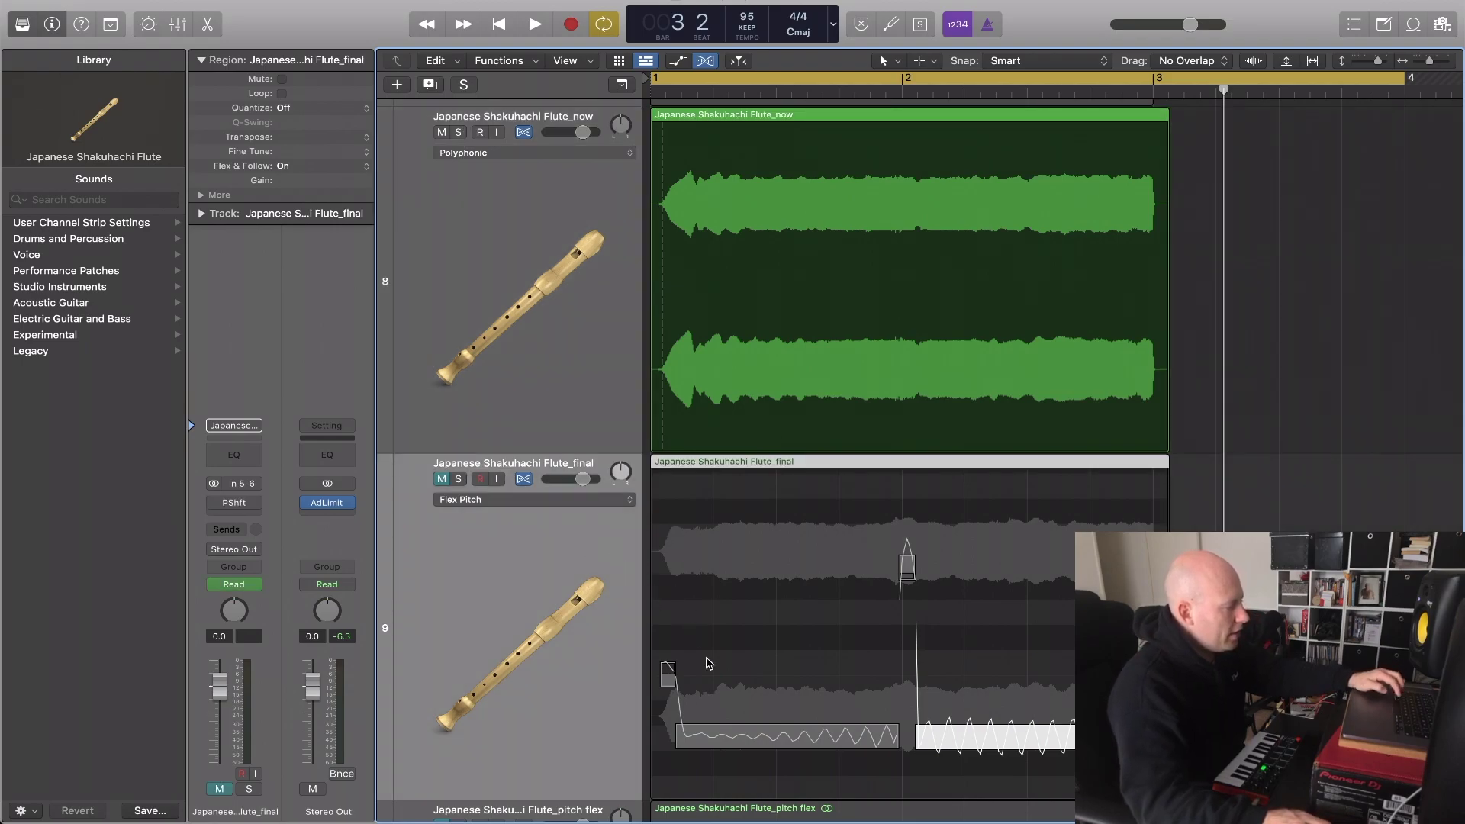
key("s")
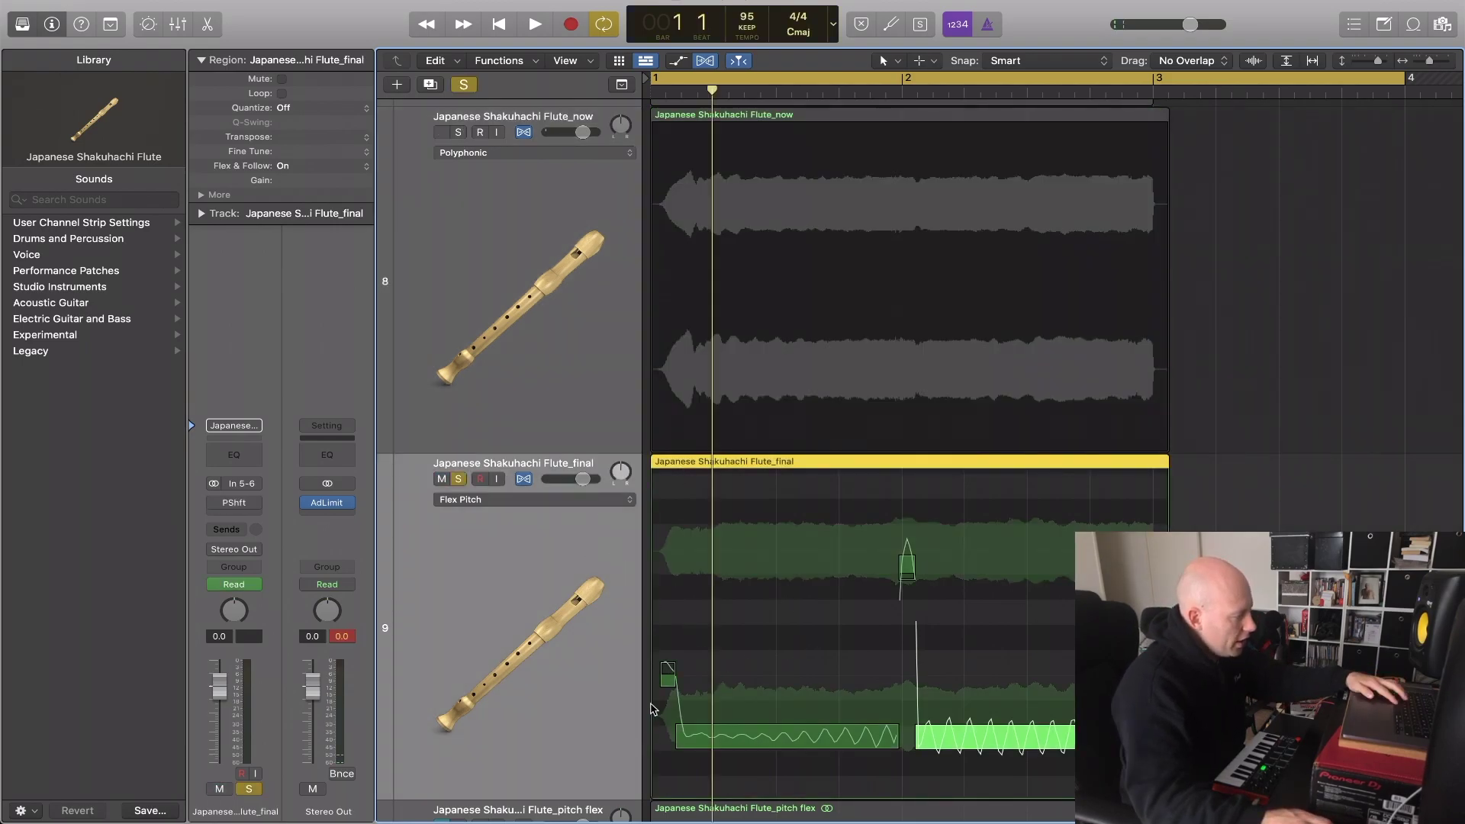
- Play the Japanese Shakuhachi Flute_final region in bars 1 to 2 and examine its Flex Pitch notes
left_click_drag(665, 546, 1076, 772)
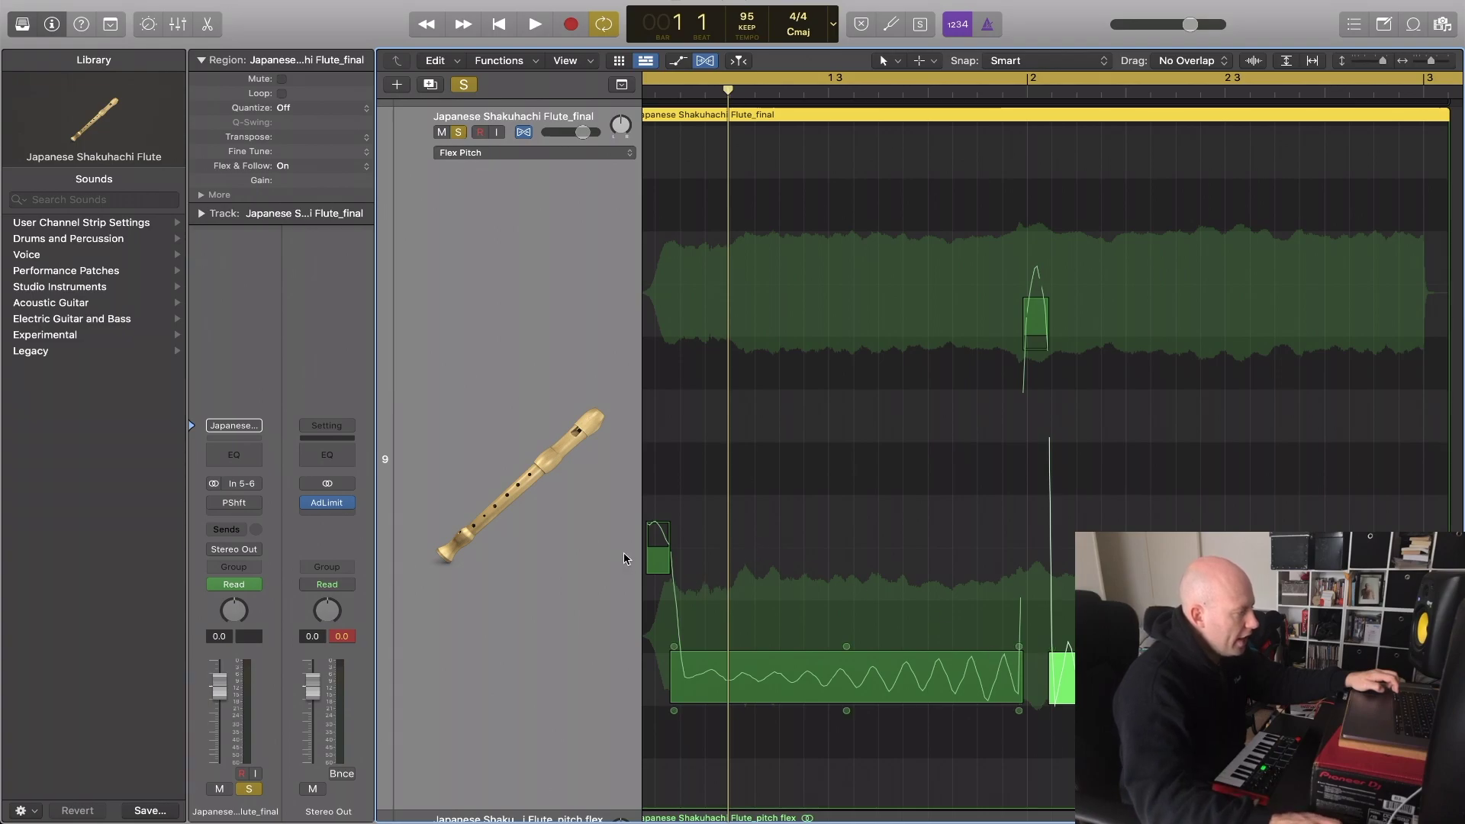
key("space")
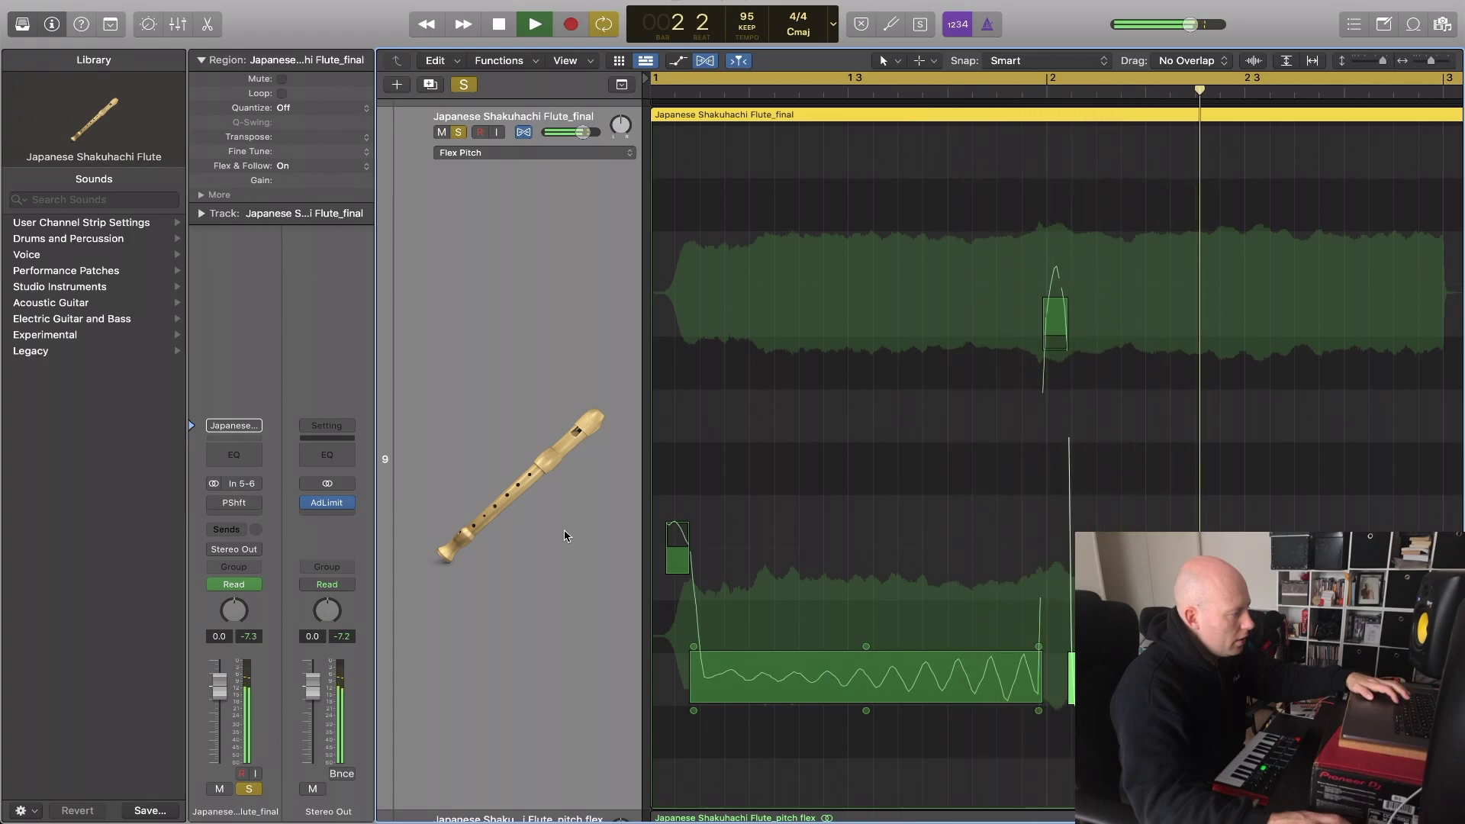
key("space")
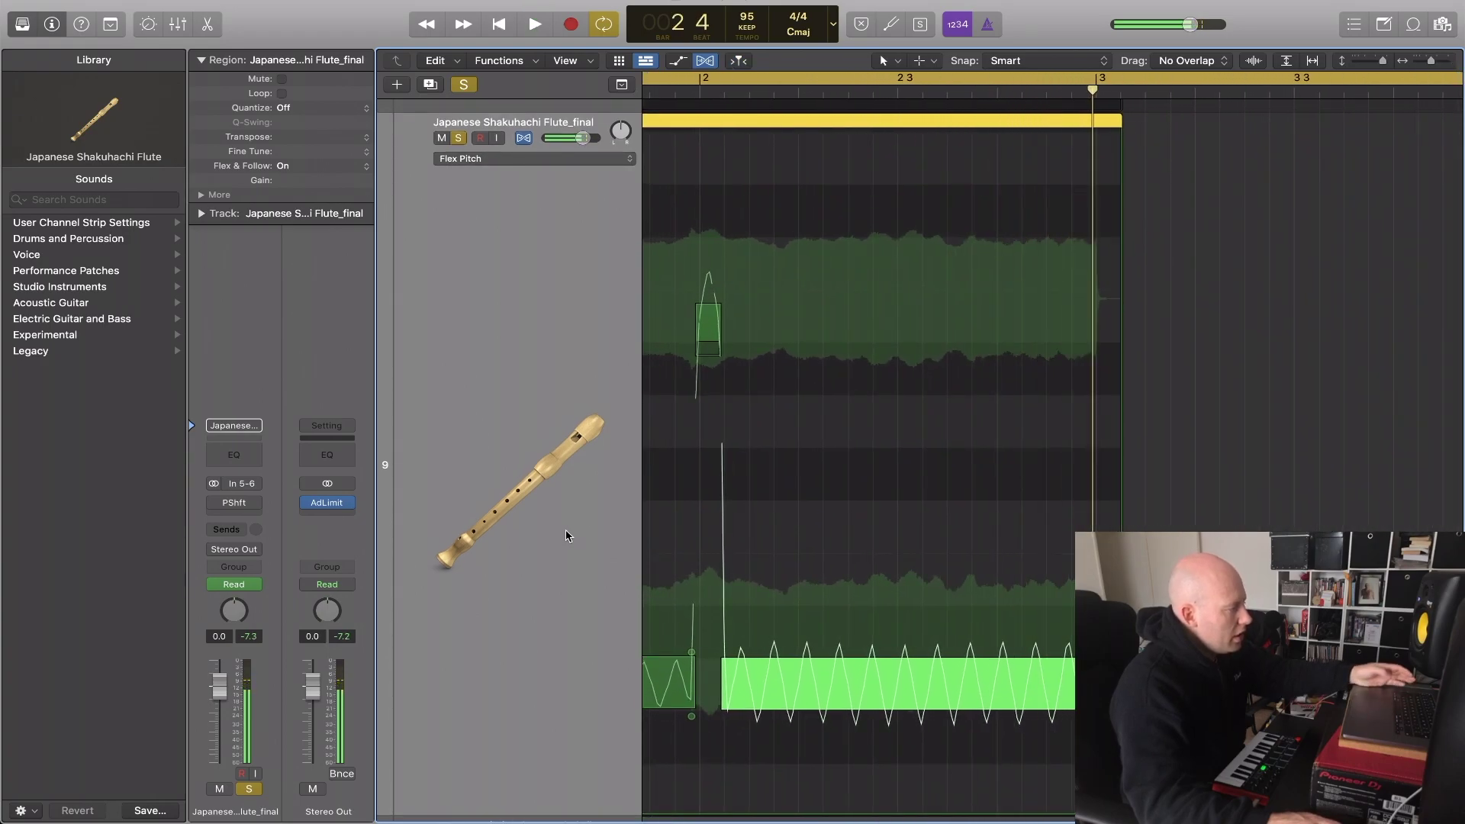
left_click(779, 501, "ctrl+alt")
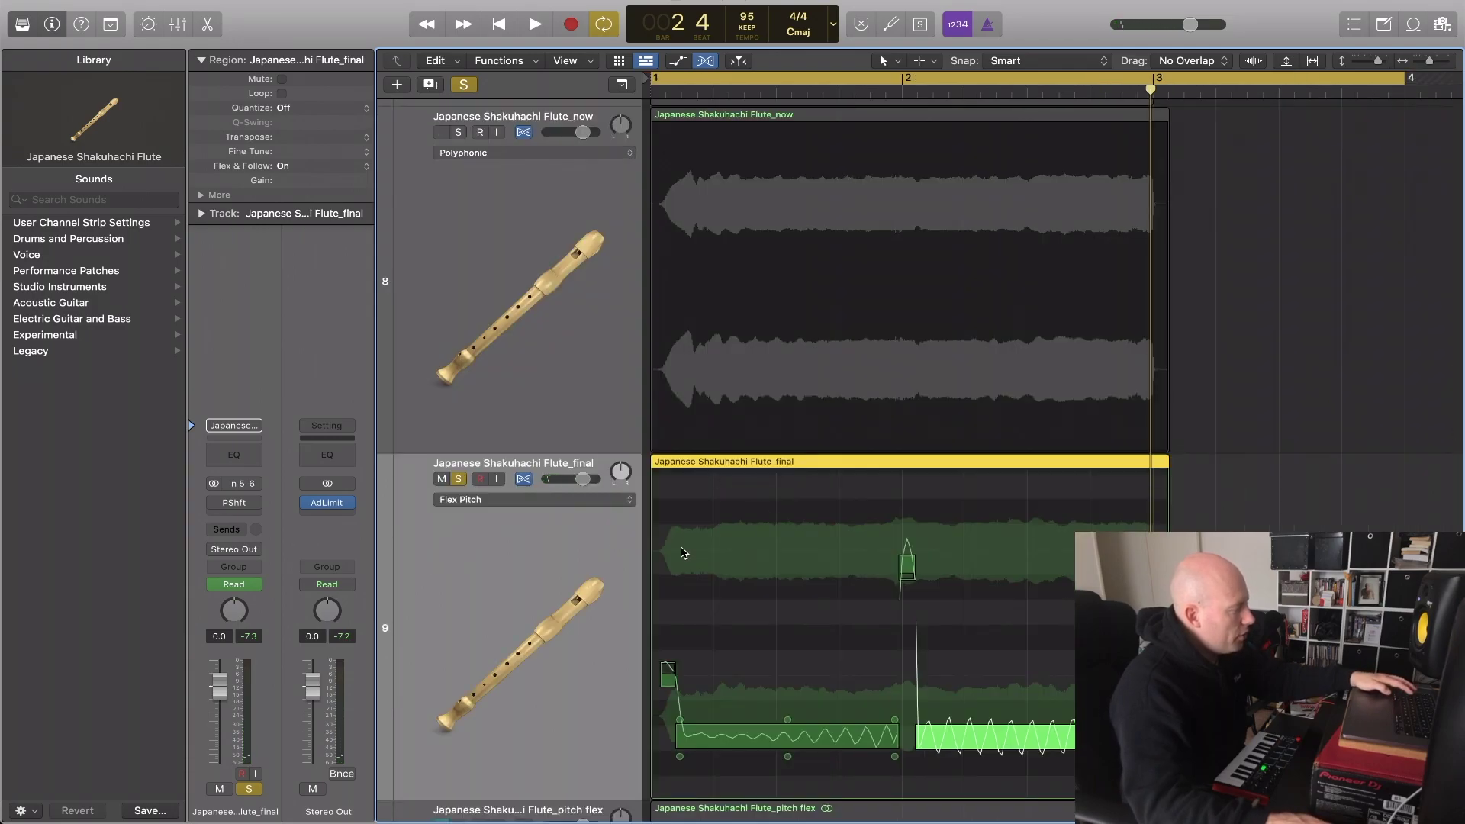
- Show the track automation, then unsolo and mute the Japanese Shakuhachi Flute_final track
key("a")
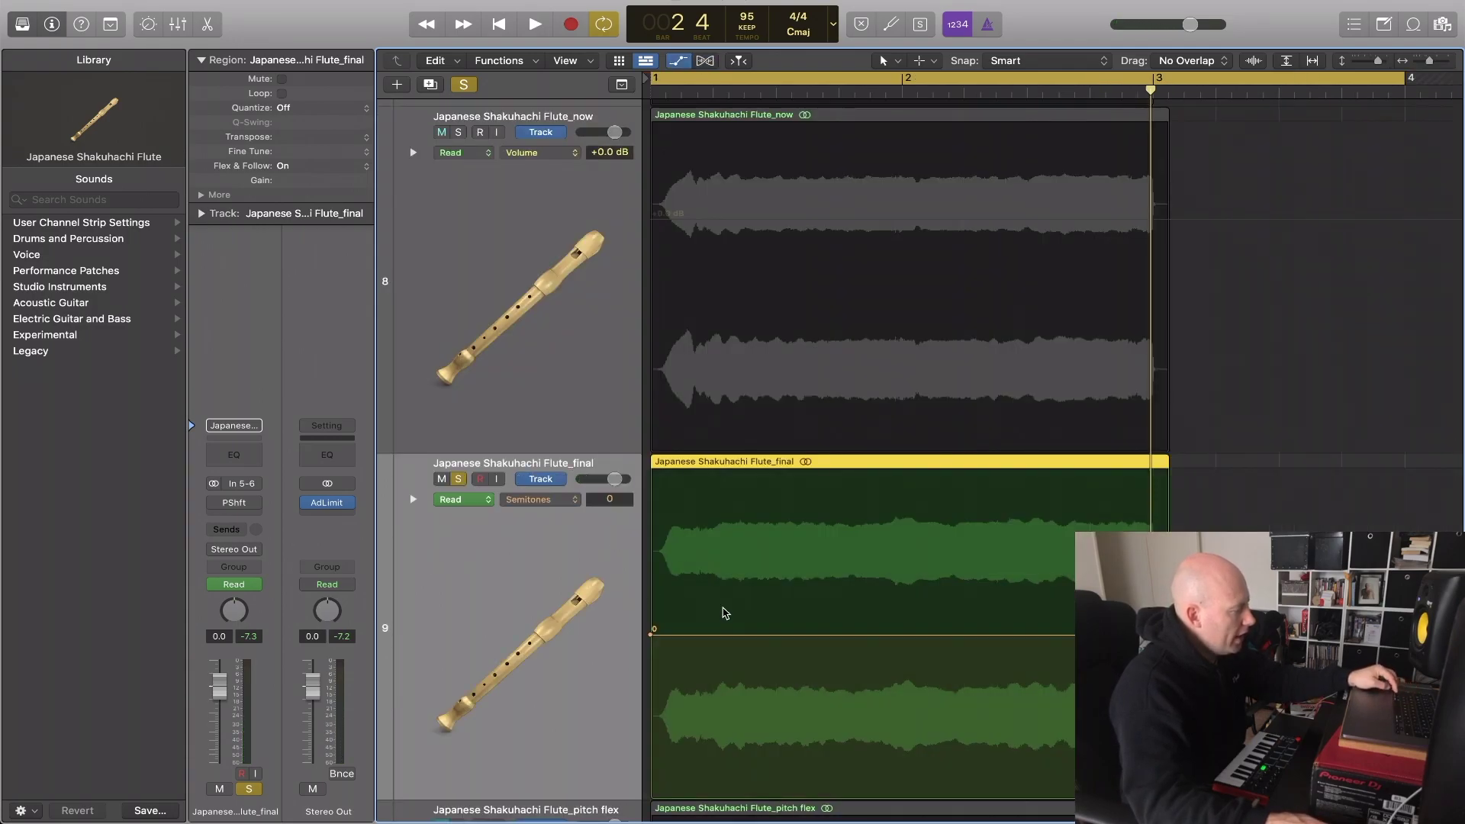
left_click(459, 479)
left_click(441, 479)
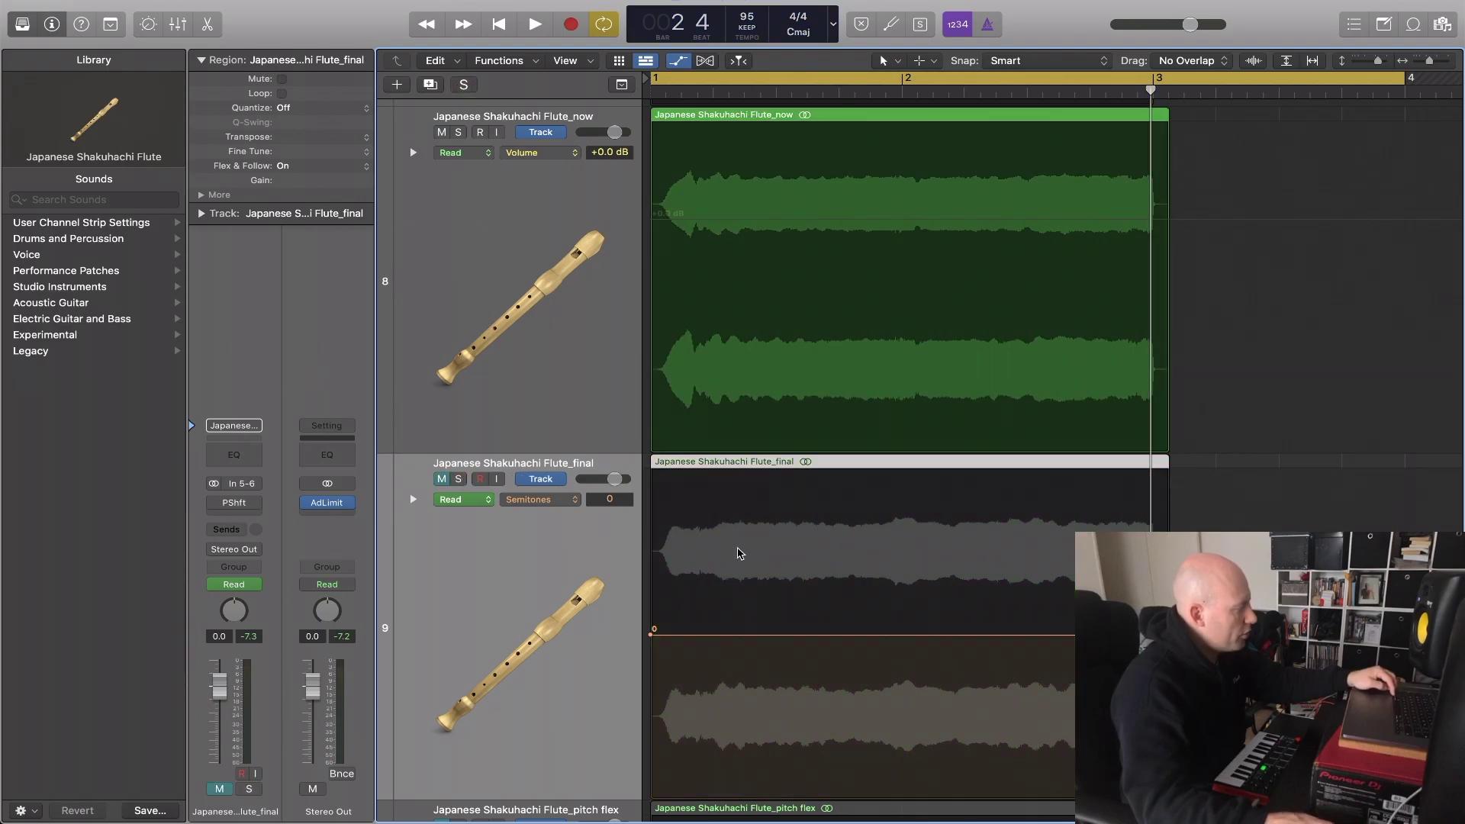
left_click(739, 553, "ctrl+alt")
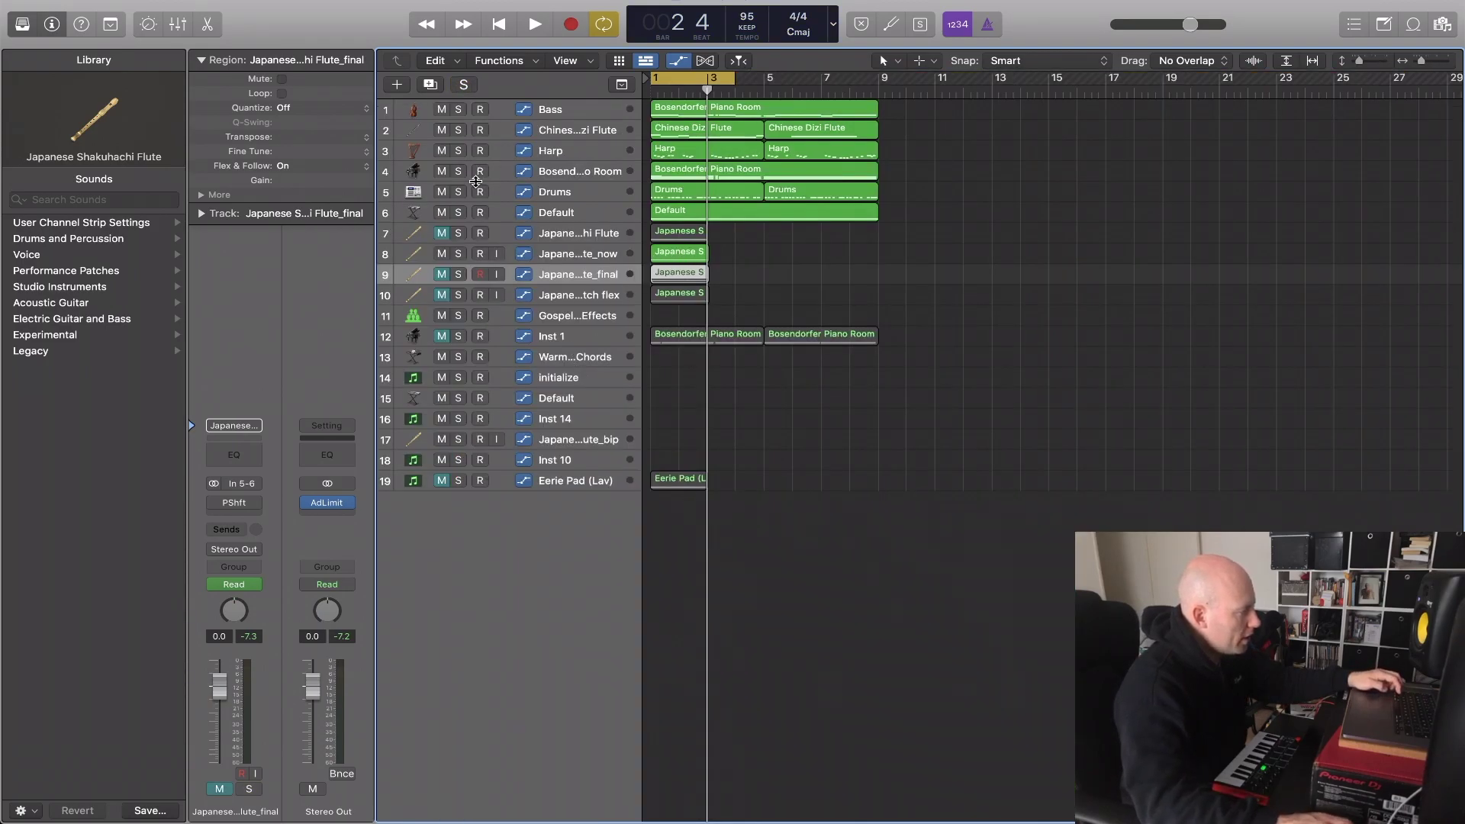
- Open Alchemy on the Default track 6 and examine source A, which uses the Japanese Shakuhachi Flute pitch flex sample
left_click(565, 213)
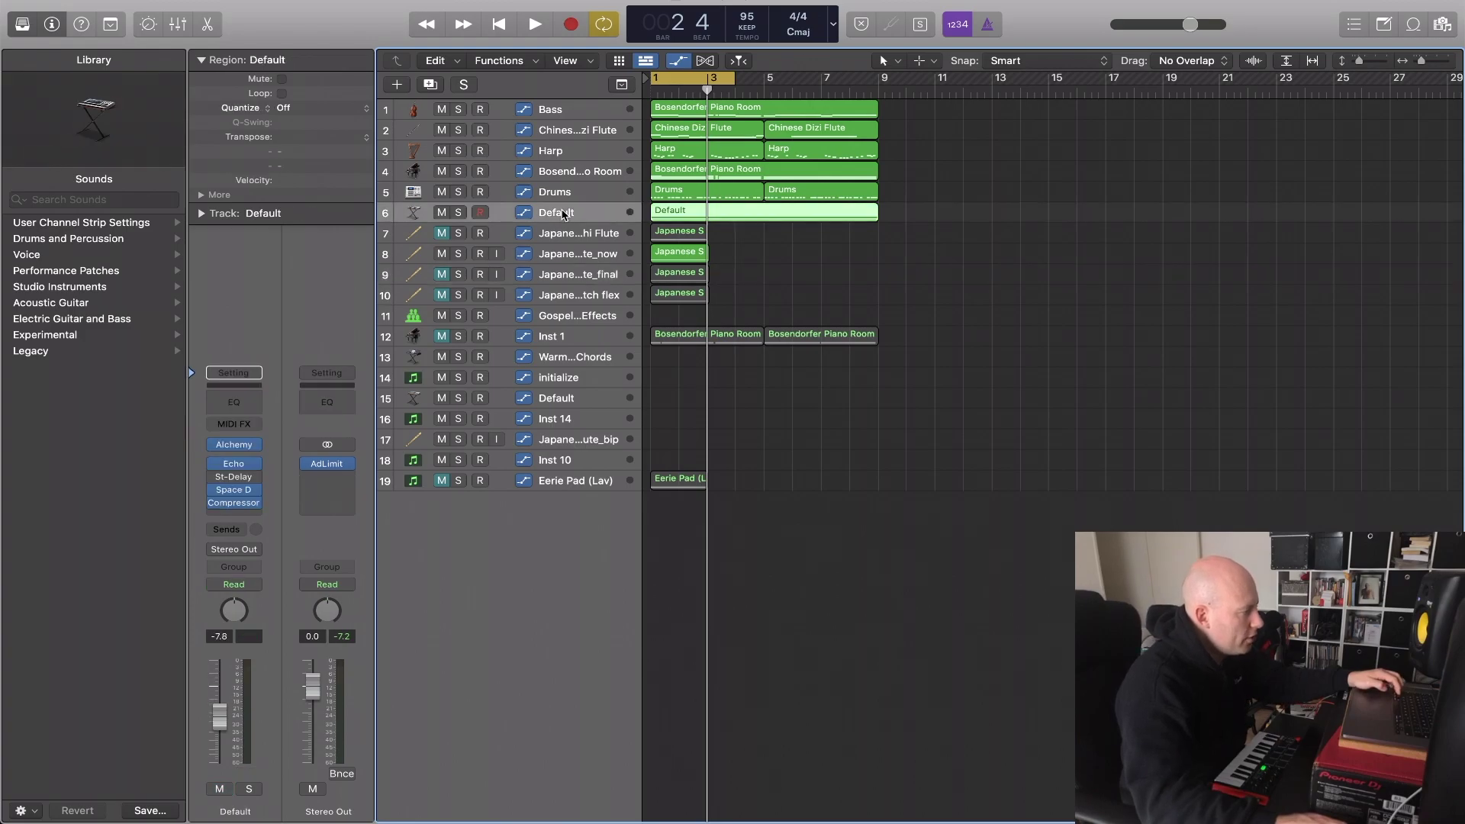
left_click(235, 446)
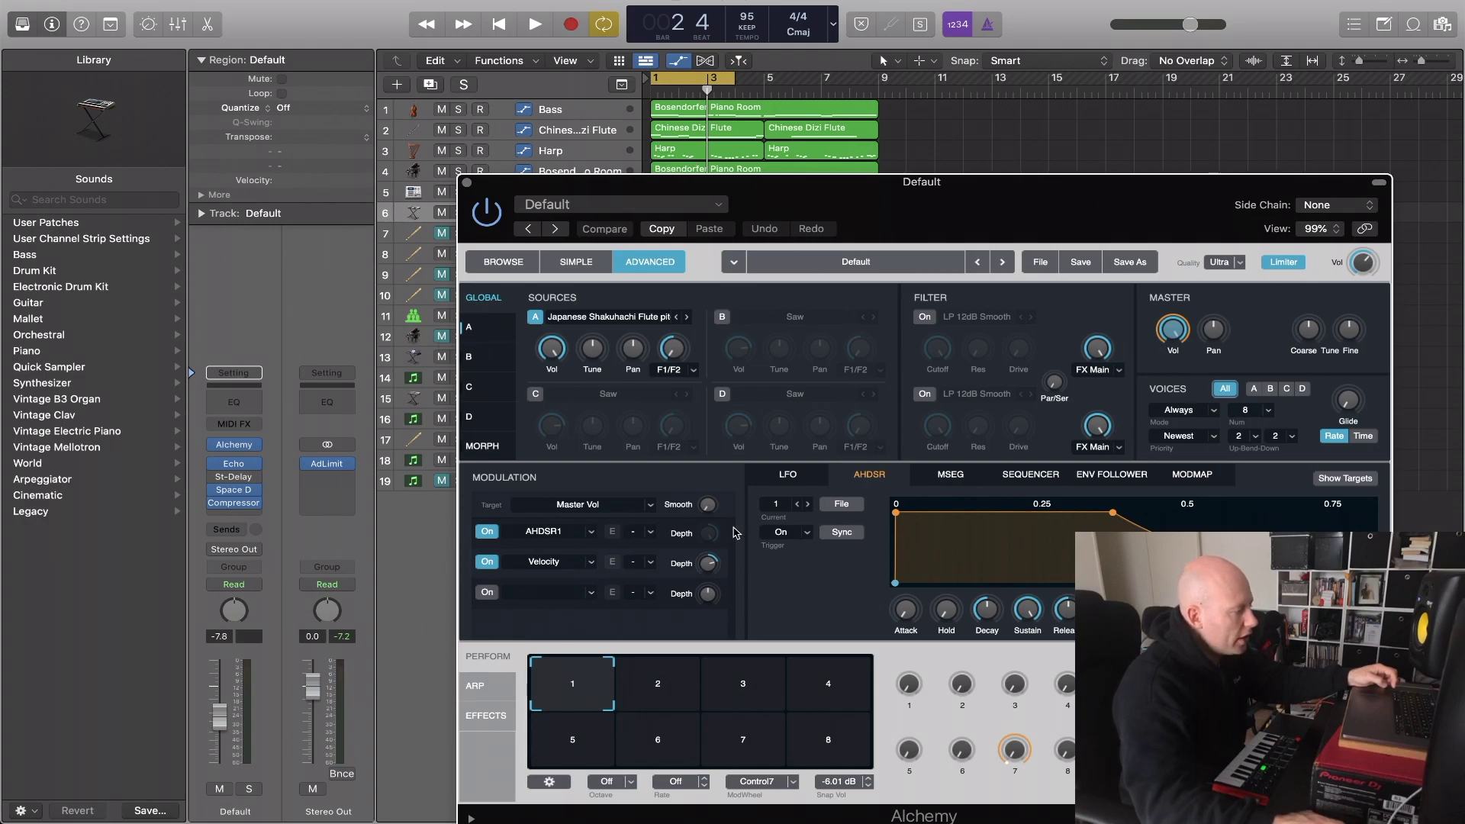
left_click(577, 315)
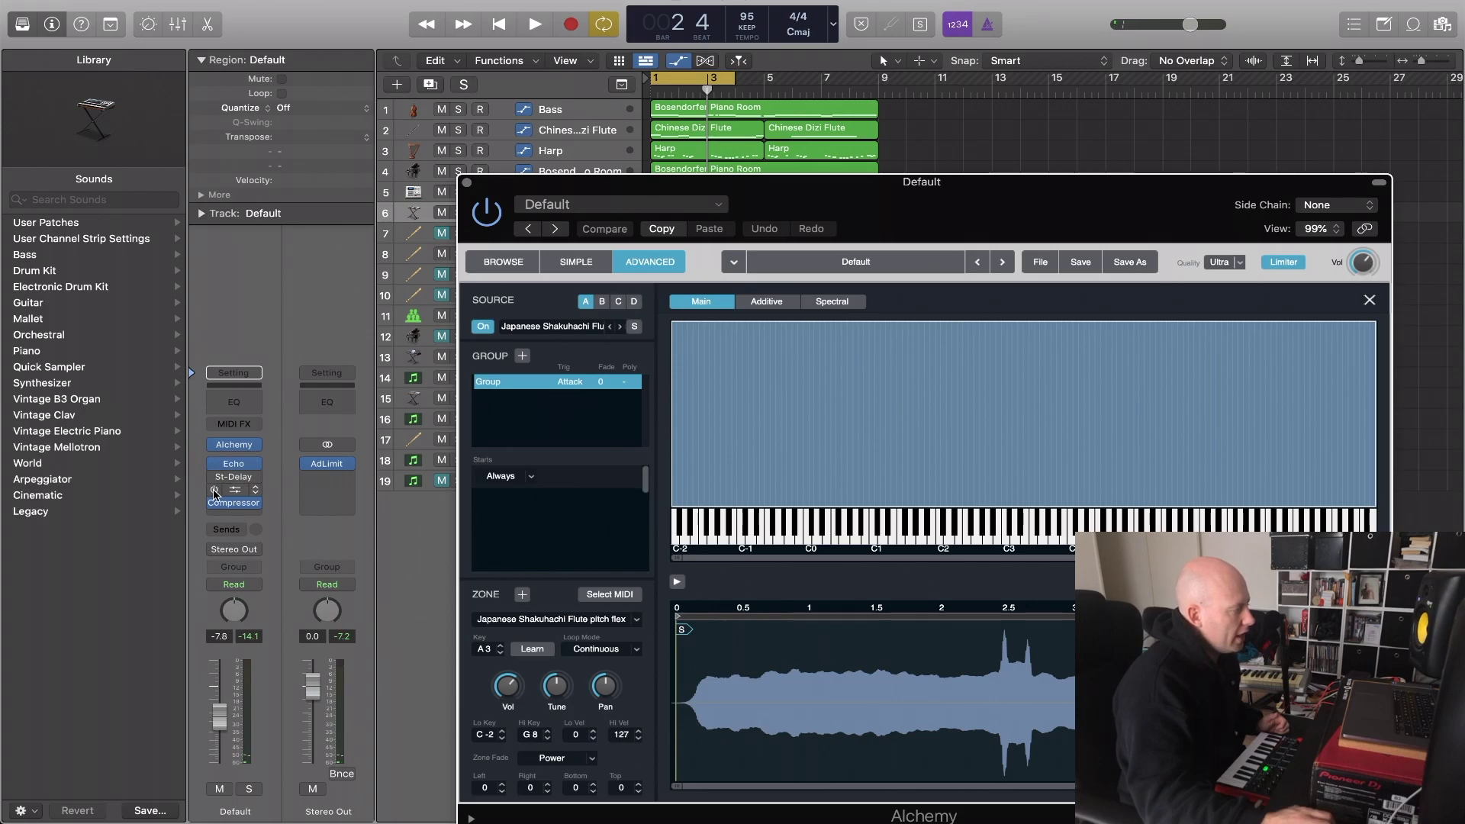
left_click(214, 492)
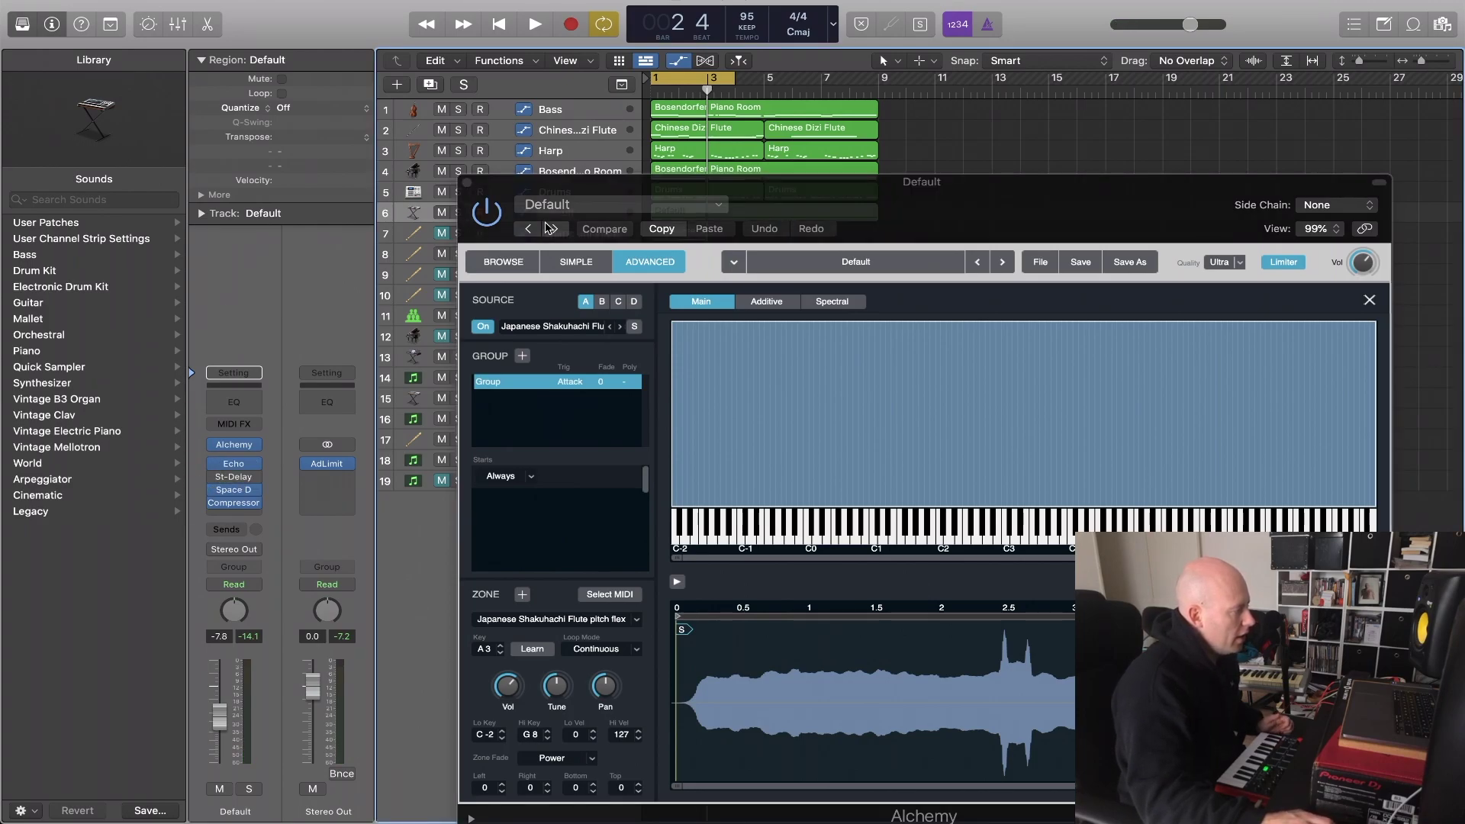
left_click(467, 185)
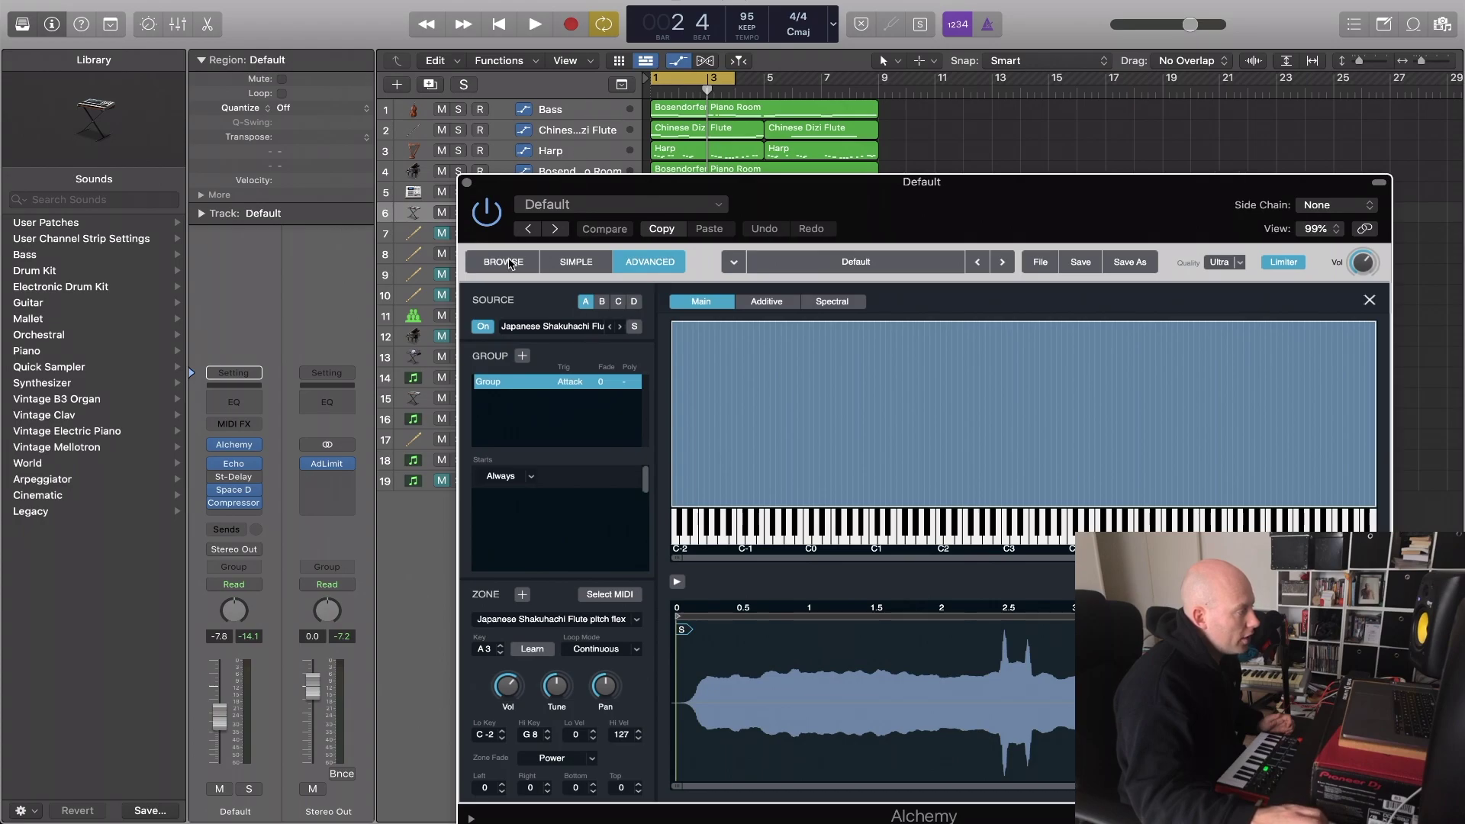
left_click(1371, 300)
left_click_drag(751, 183, 736, 281)
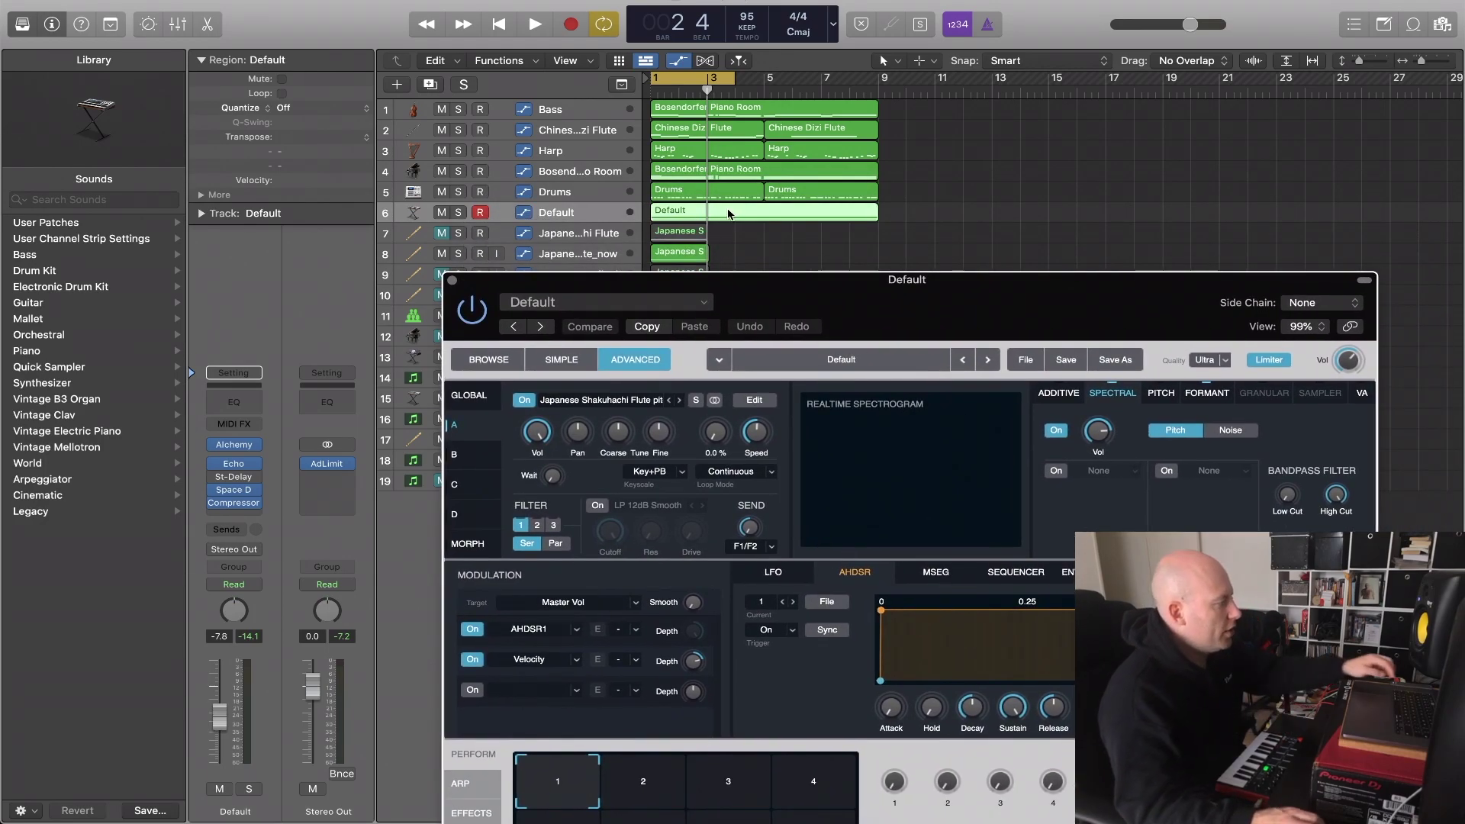
- Solo the Default track, extend the cycle range to bar 9 and play its Alchemy flute part
left_click(458, 211)
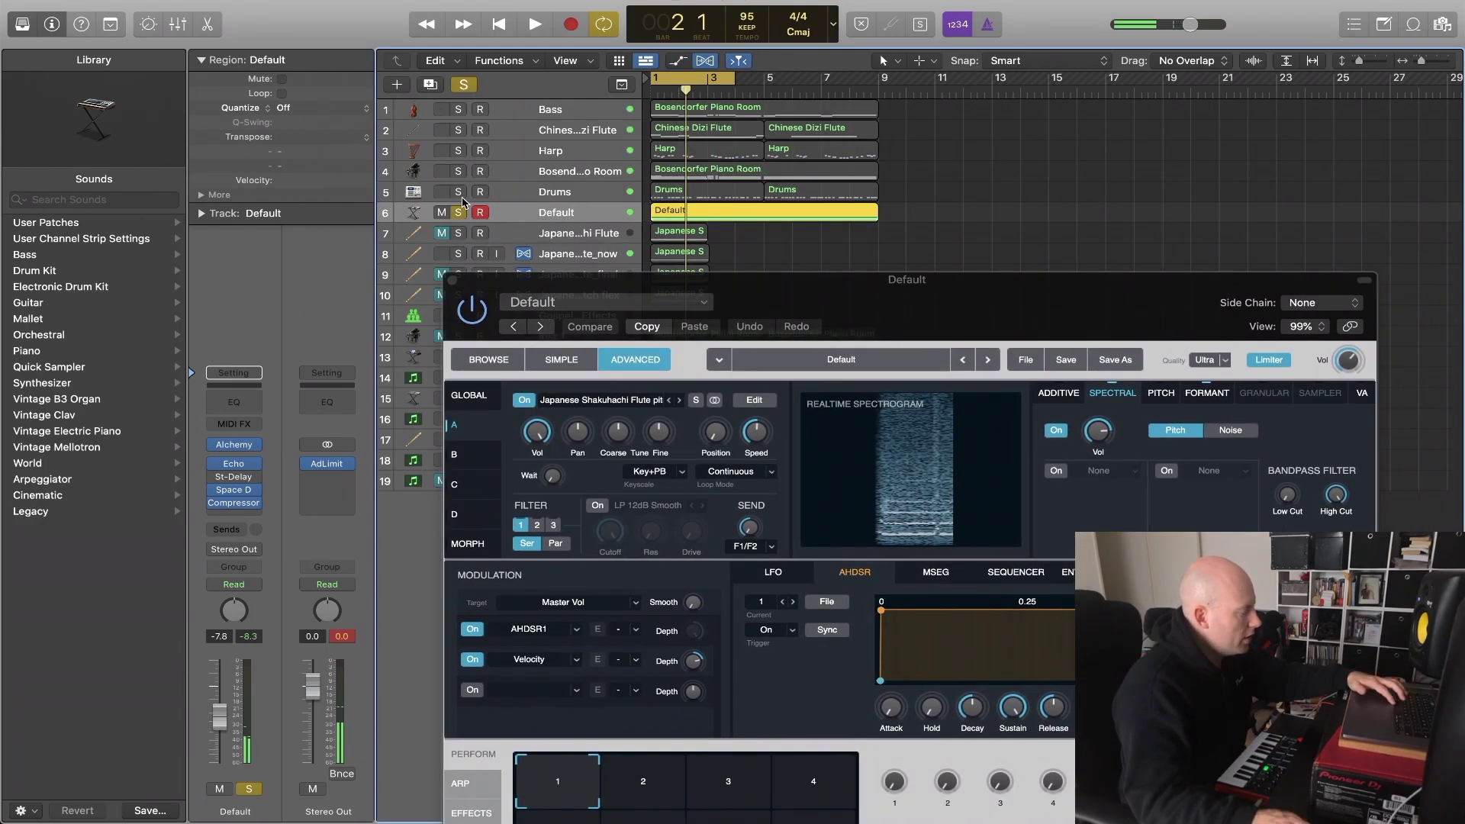
key("space")
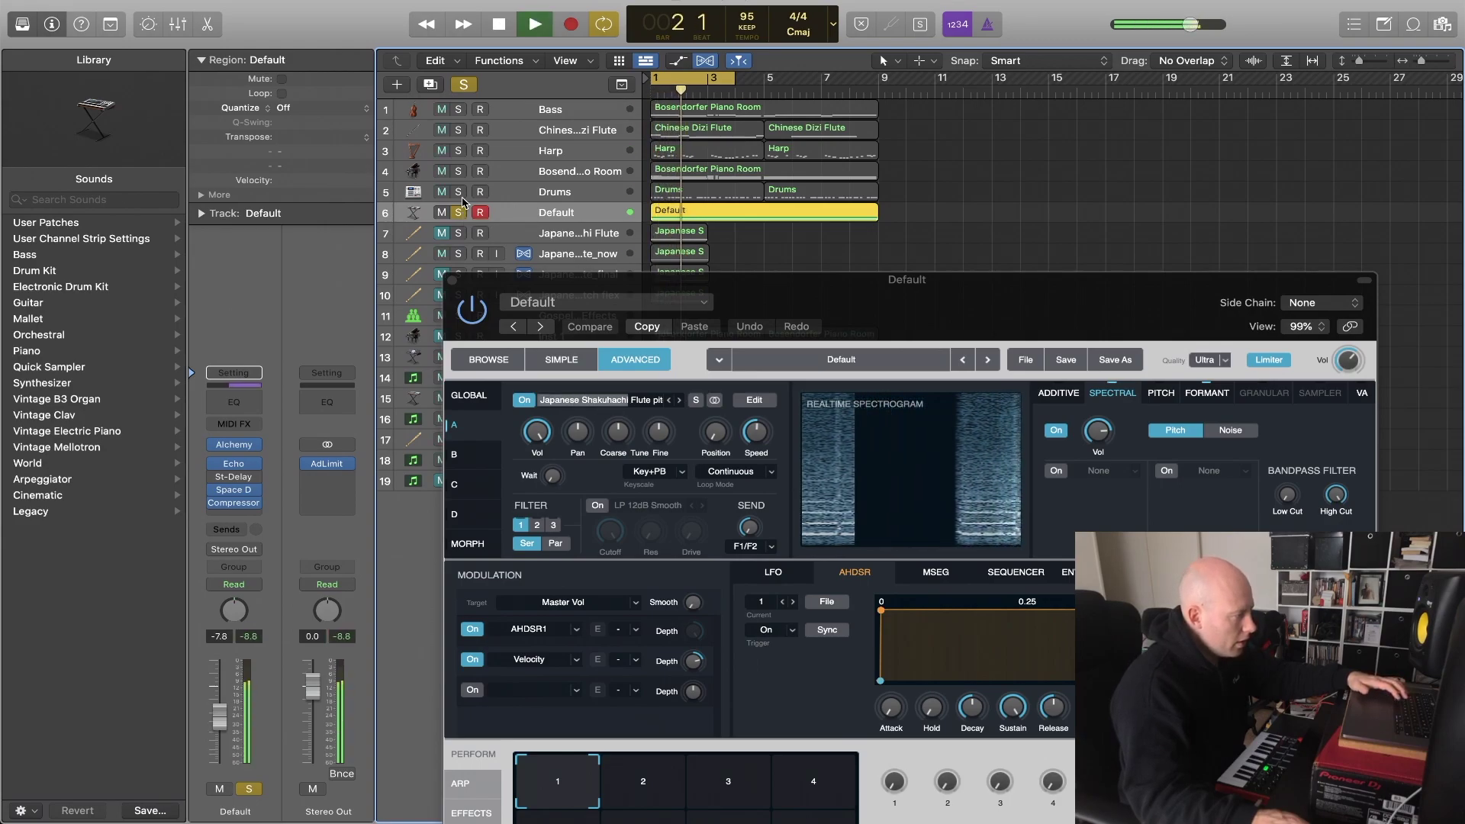
left_click_drag(734, 77, 876, 99)
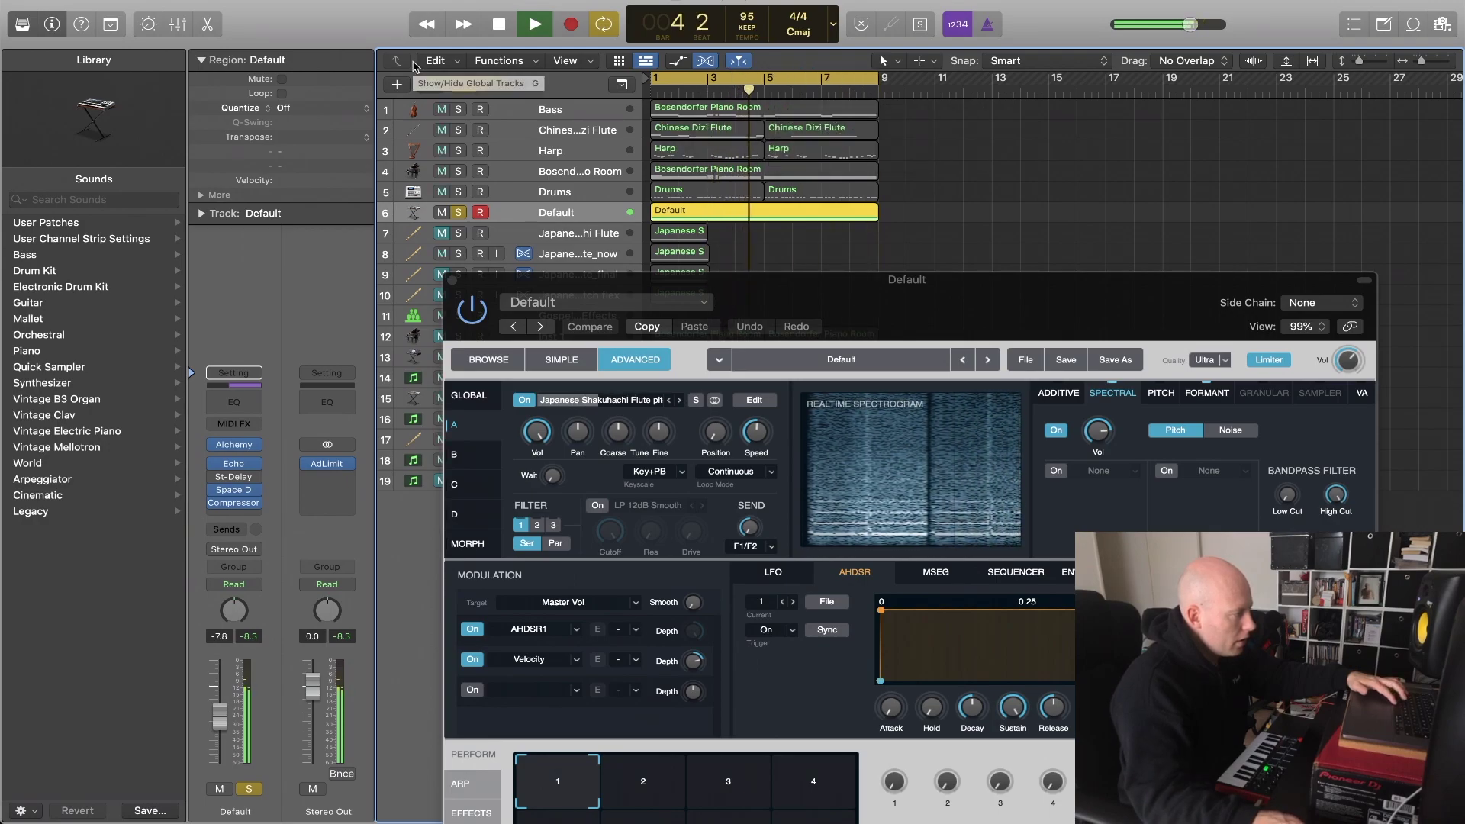
key("space")
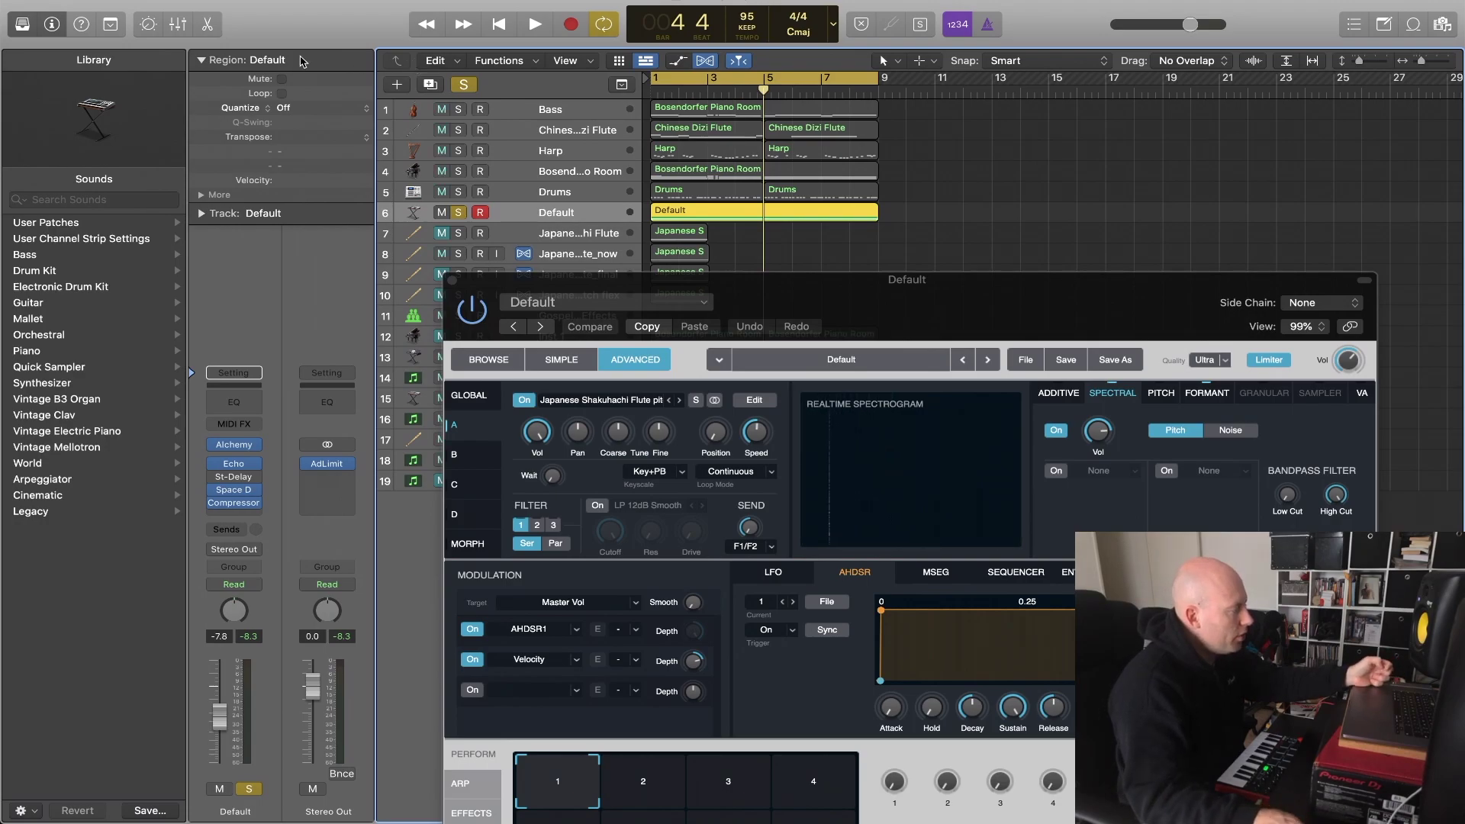
left_click(451, 281)
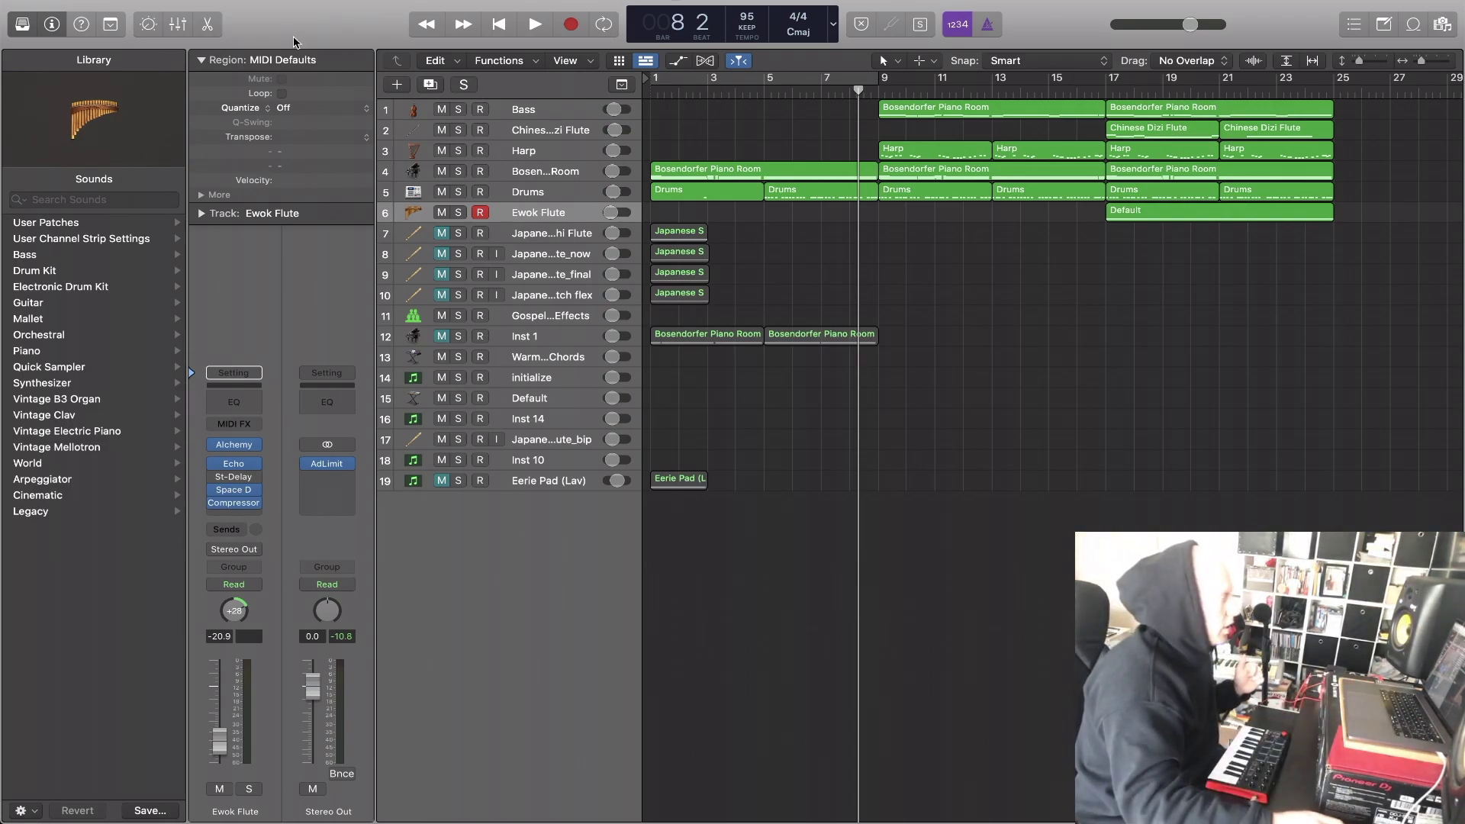
- Play the full arrangement from the beginning and mute the Harp track during playback
key("Return")
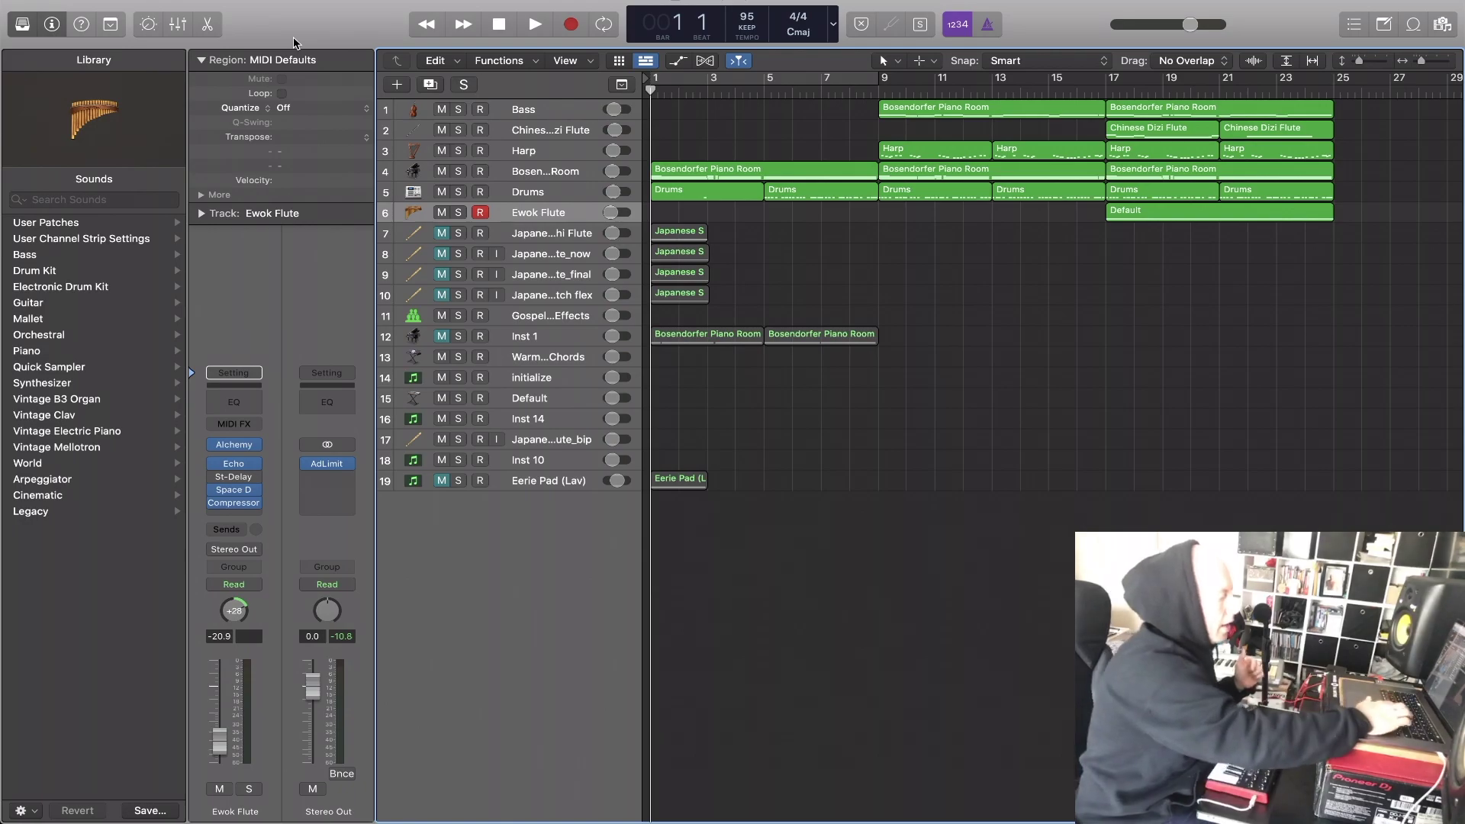
key("space")
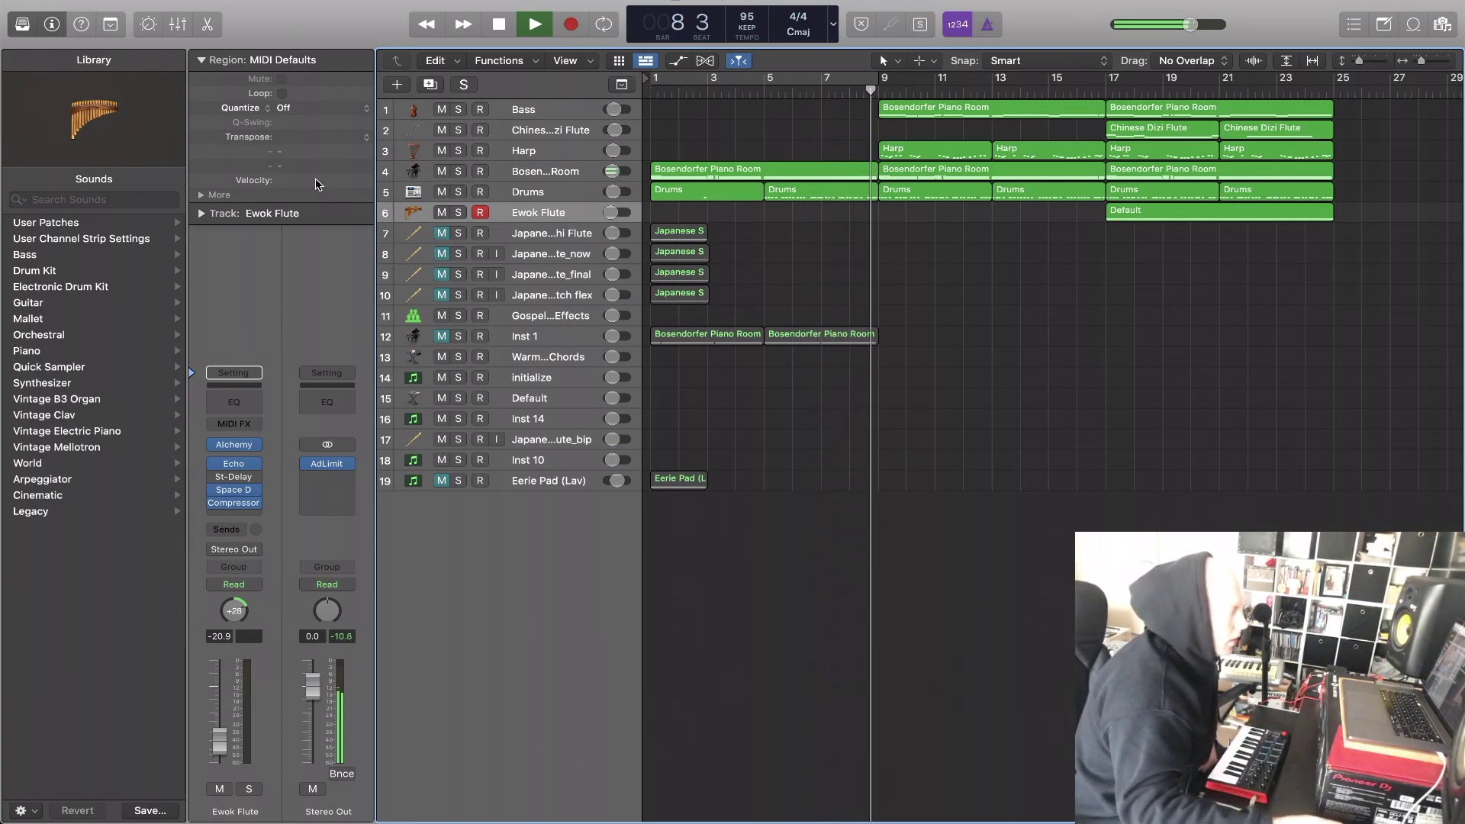
left_click(446, 149)
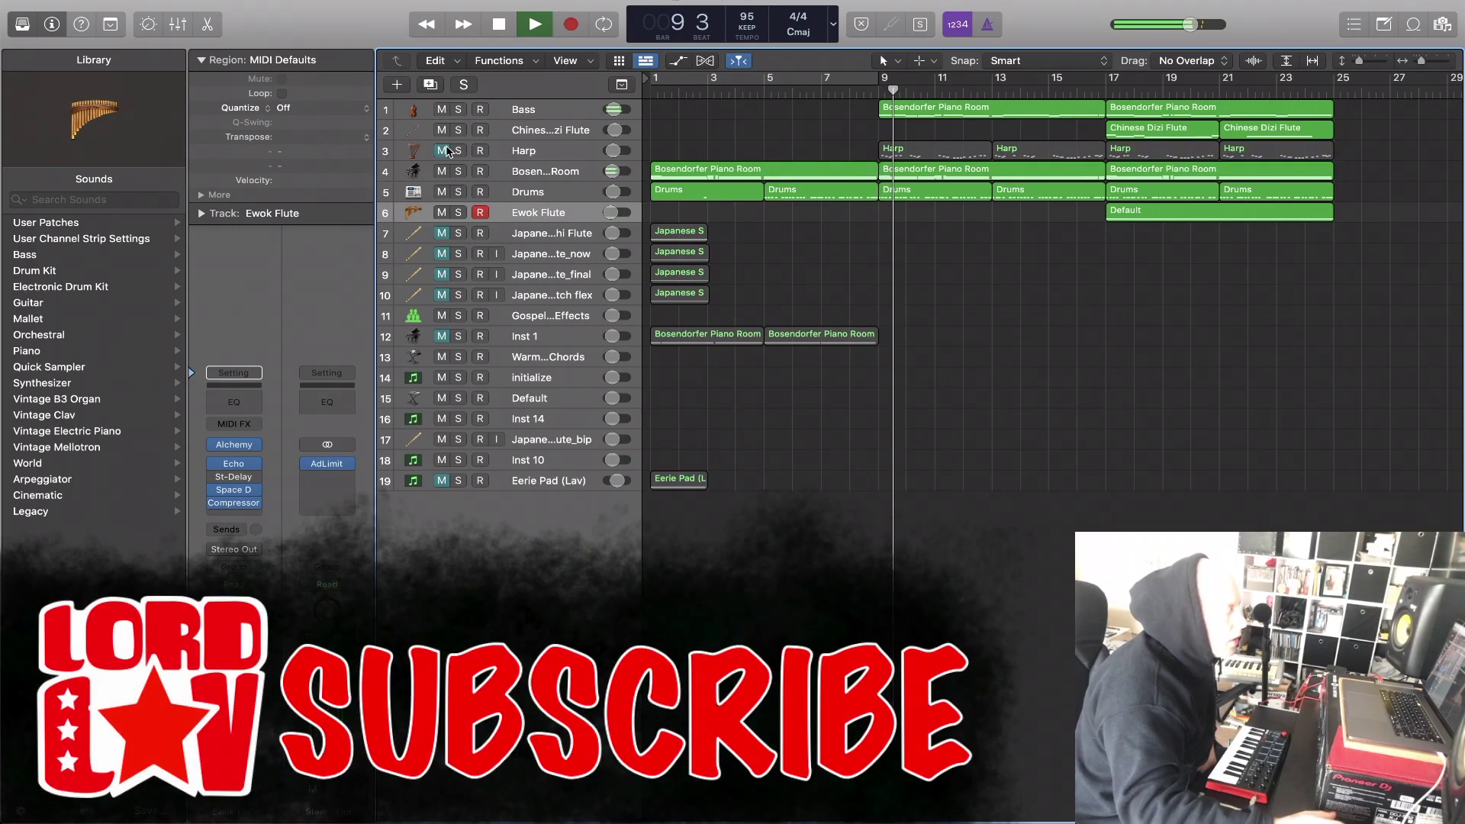